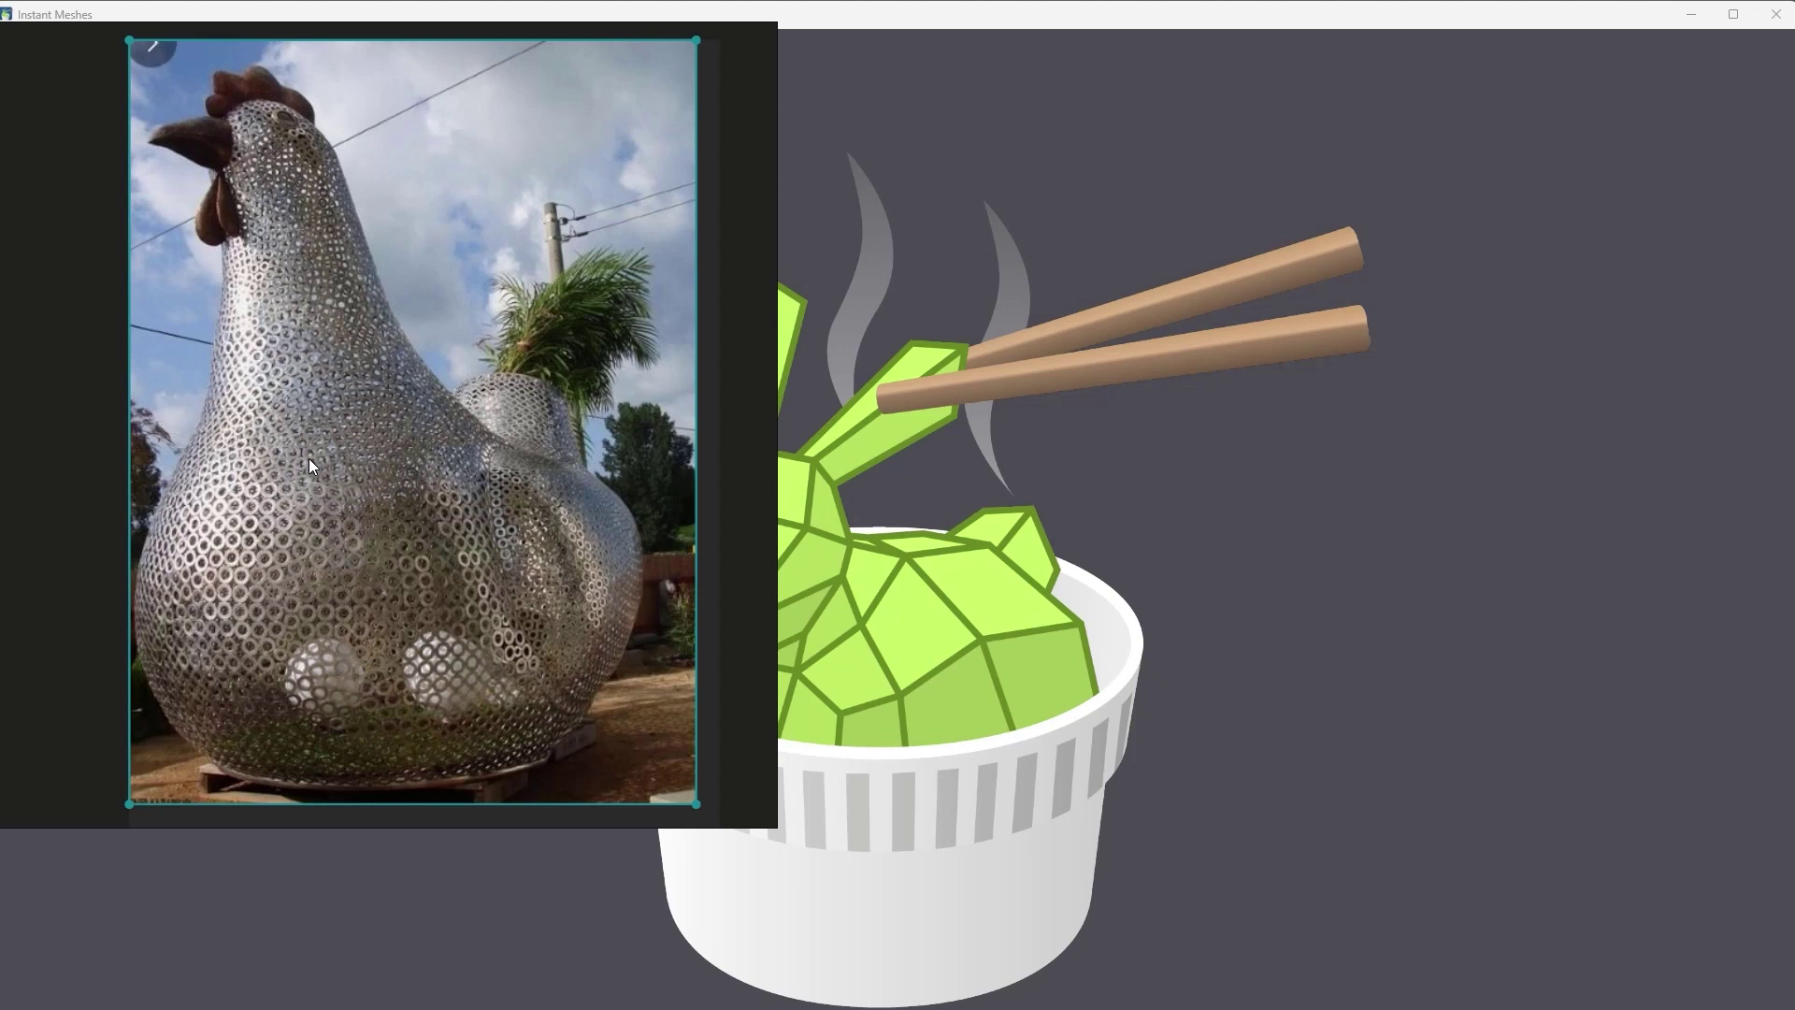
Load head-of-david.obj into Instant Meshes and orbit until David's face is seen from the front.
click(584, 653)
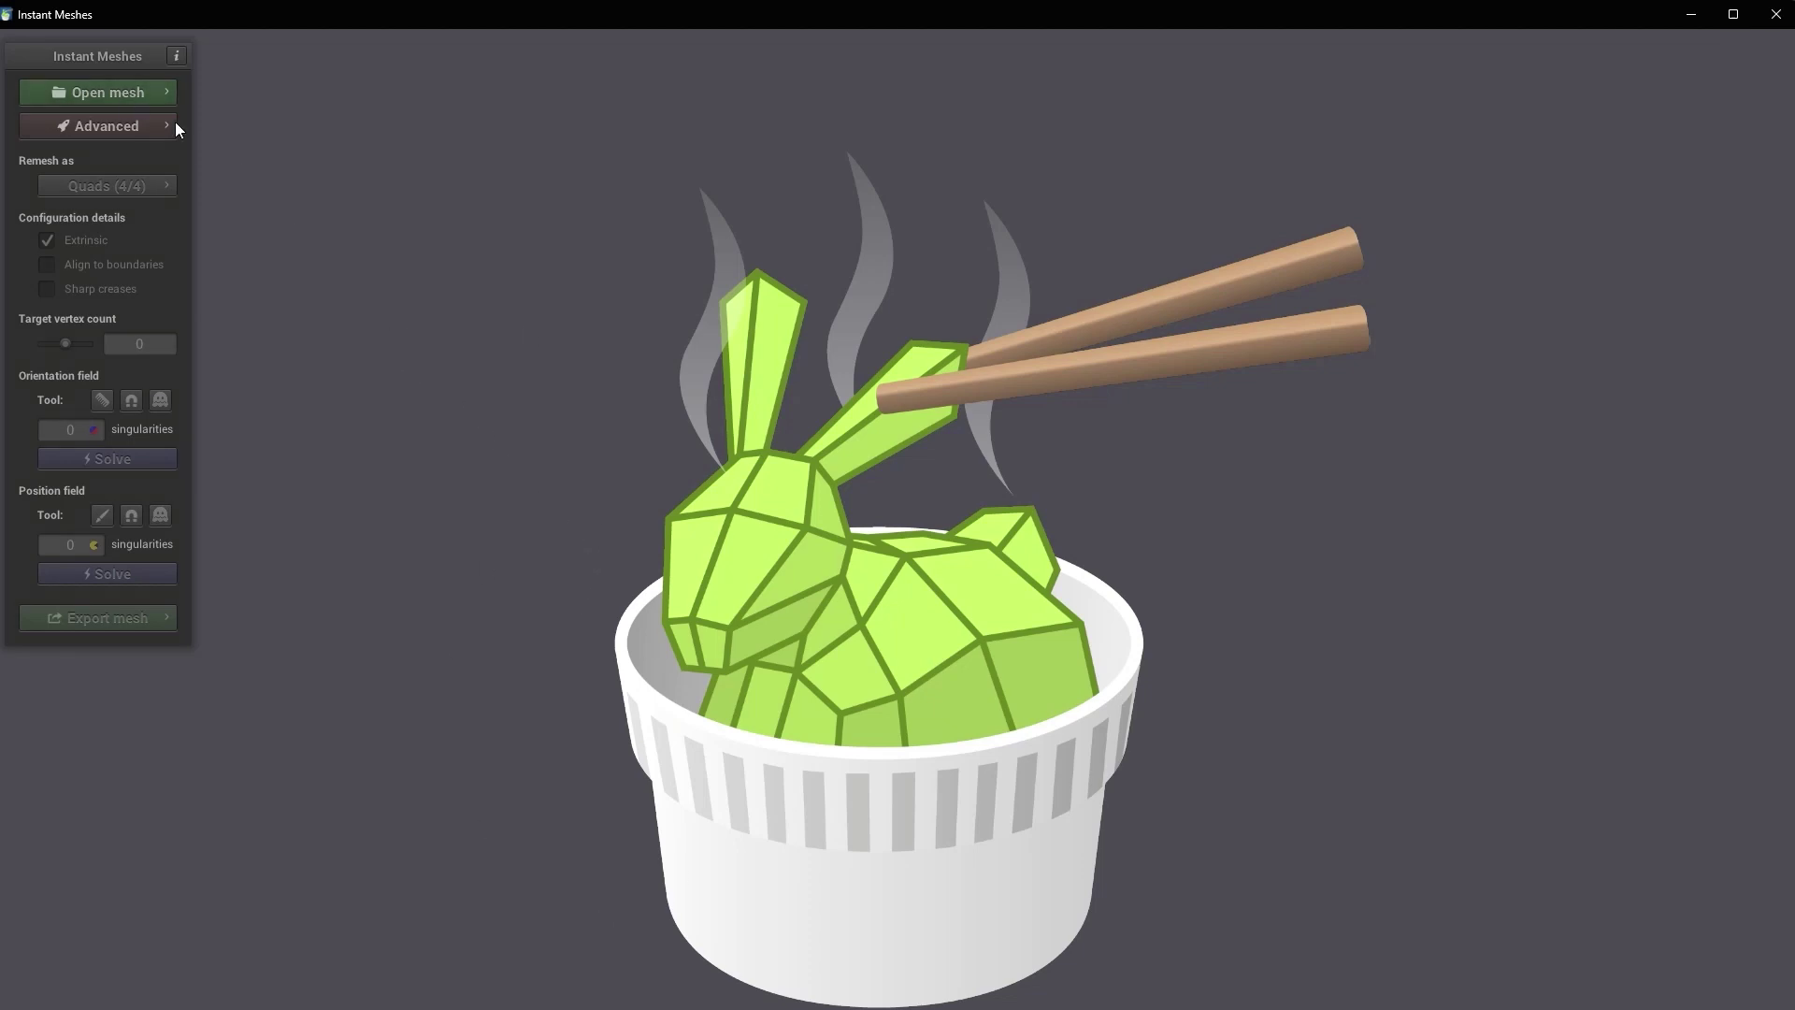
click(145, 97)
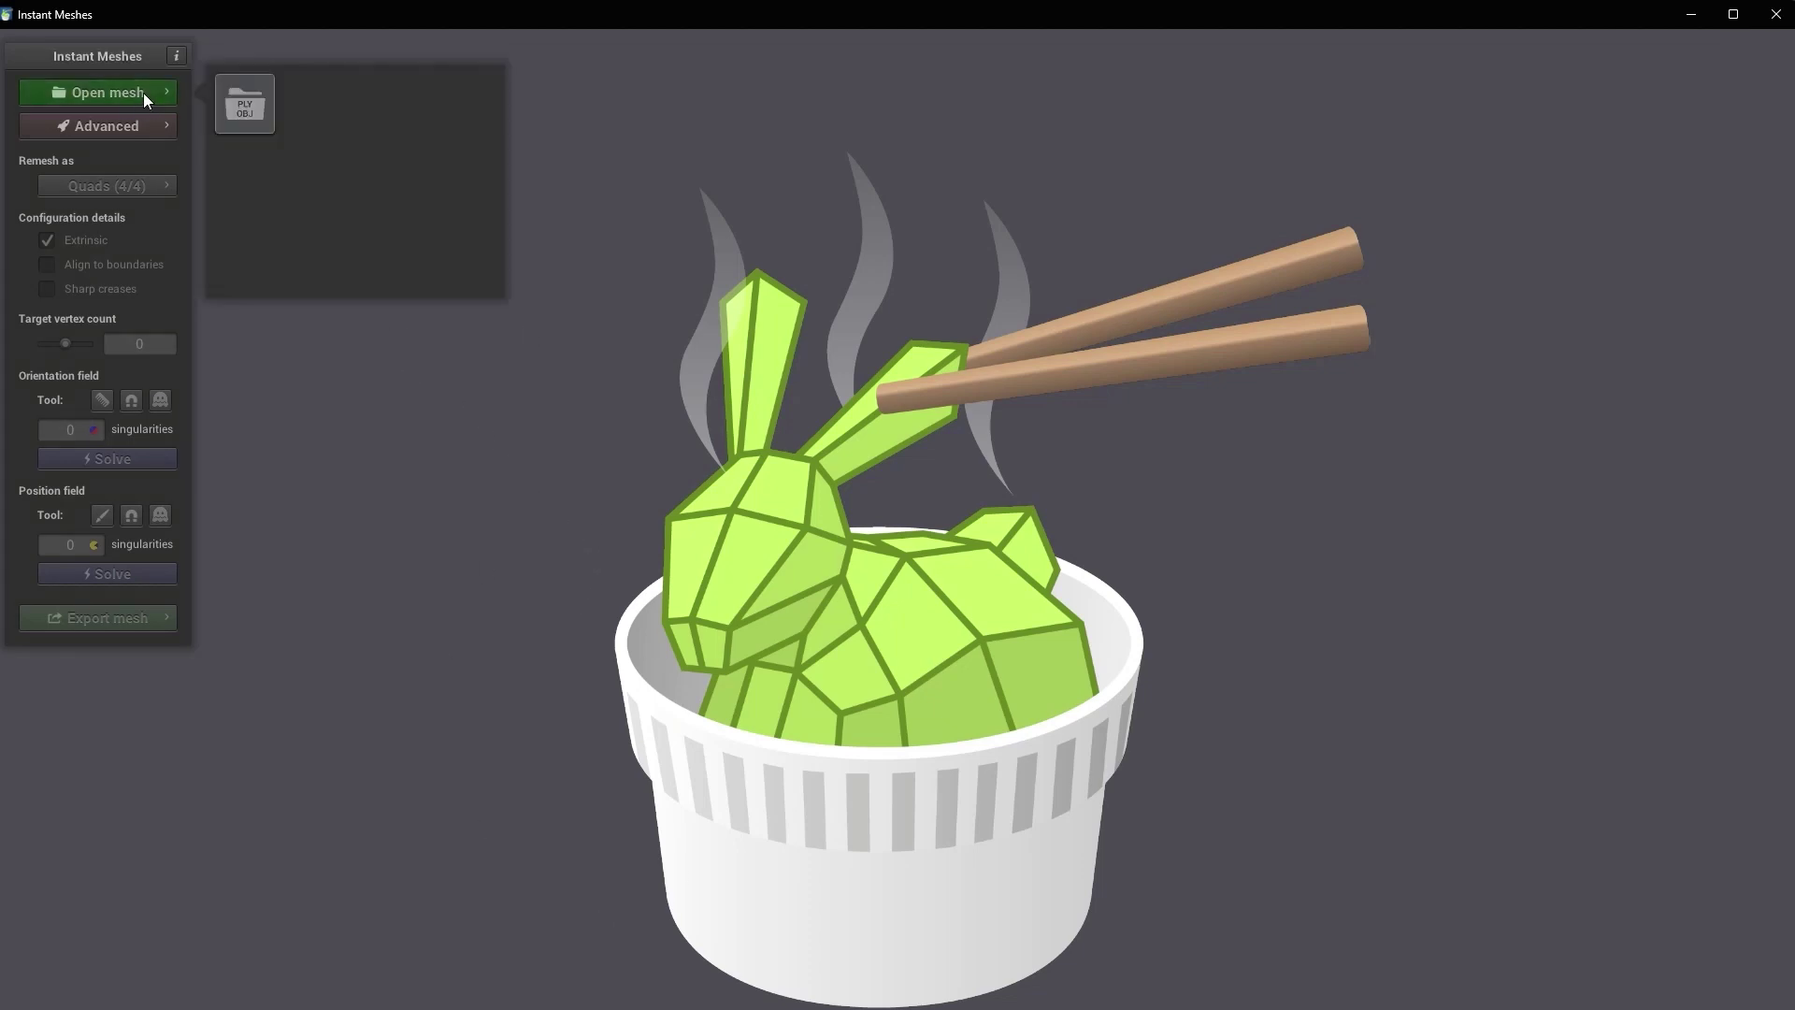
click(249, 115)
scroll(224, 467, down, 5)
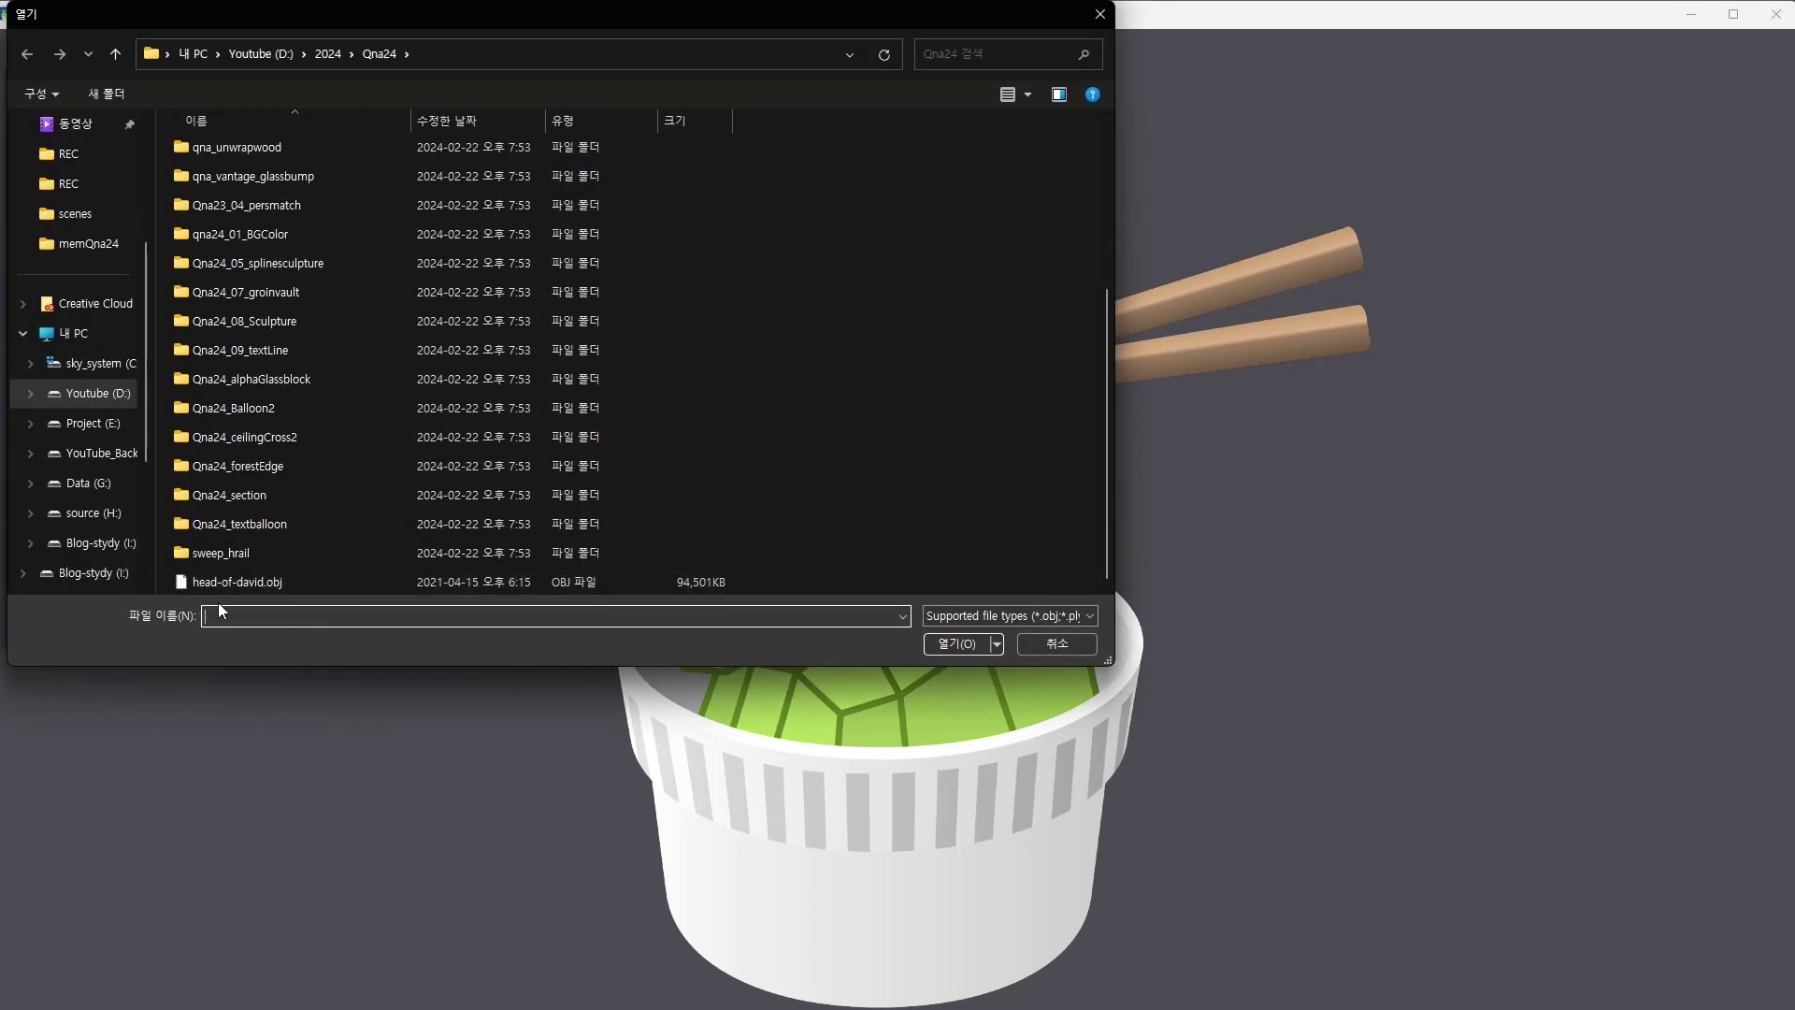
click(301, 580)
double_click(301, 582)
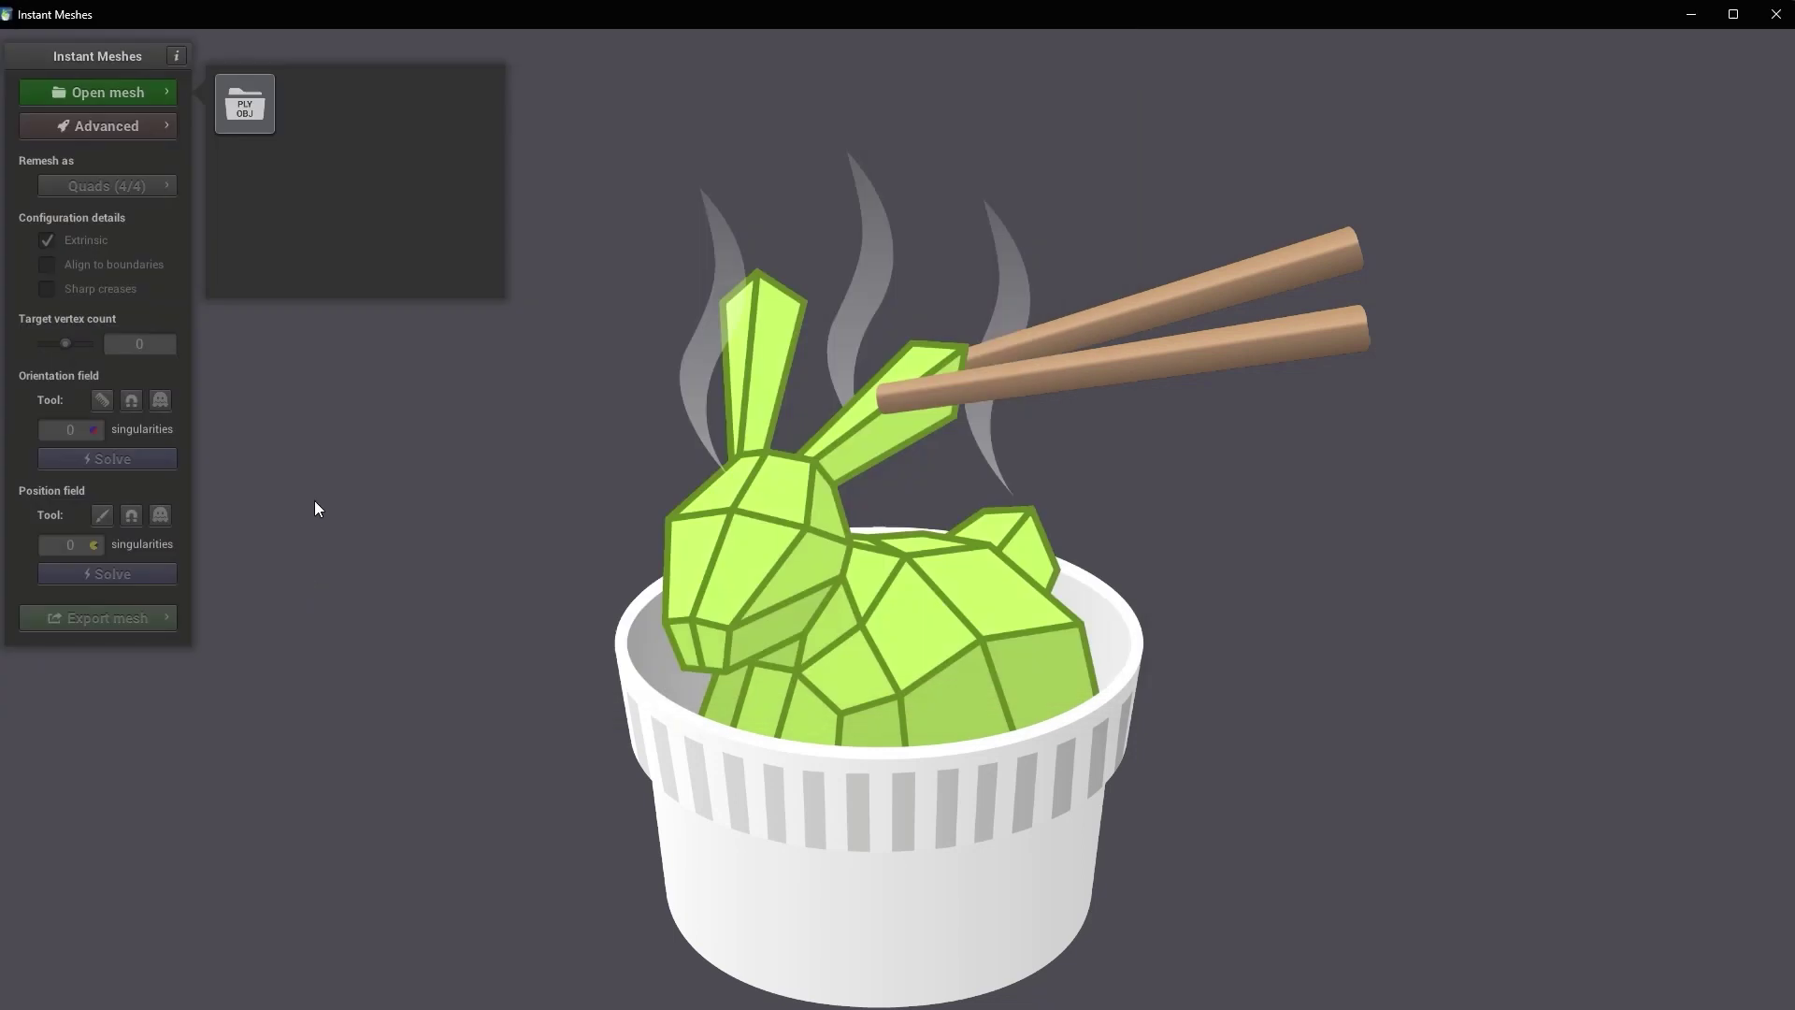
mouse_move(1025, 677)
mouse_down()
mouse_move(1041, 666)
mouse_move(1054, 730)
mouse_move(1022, 626)
mouse_move(1055, 564)
mouse_move(911, 703)
mouse_move(1080, 693)
mouse_up()
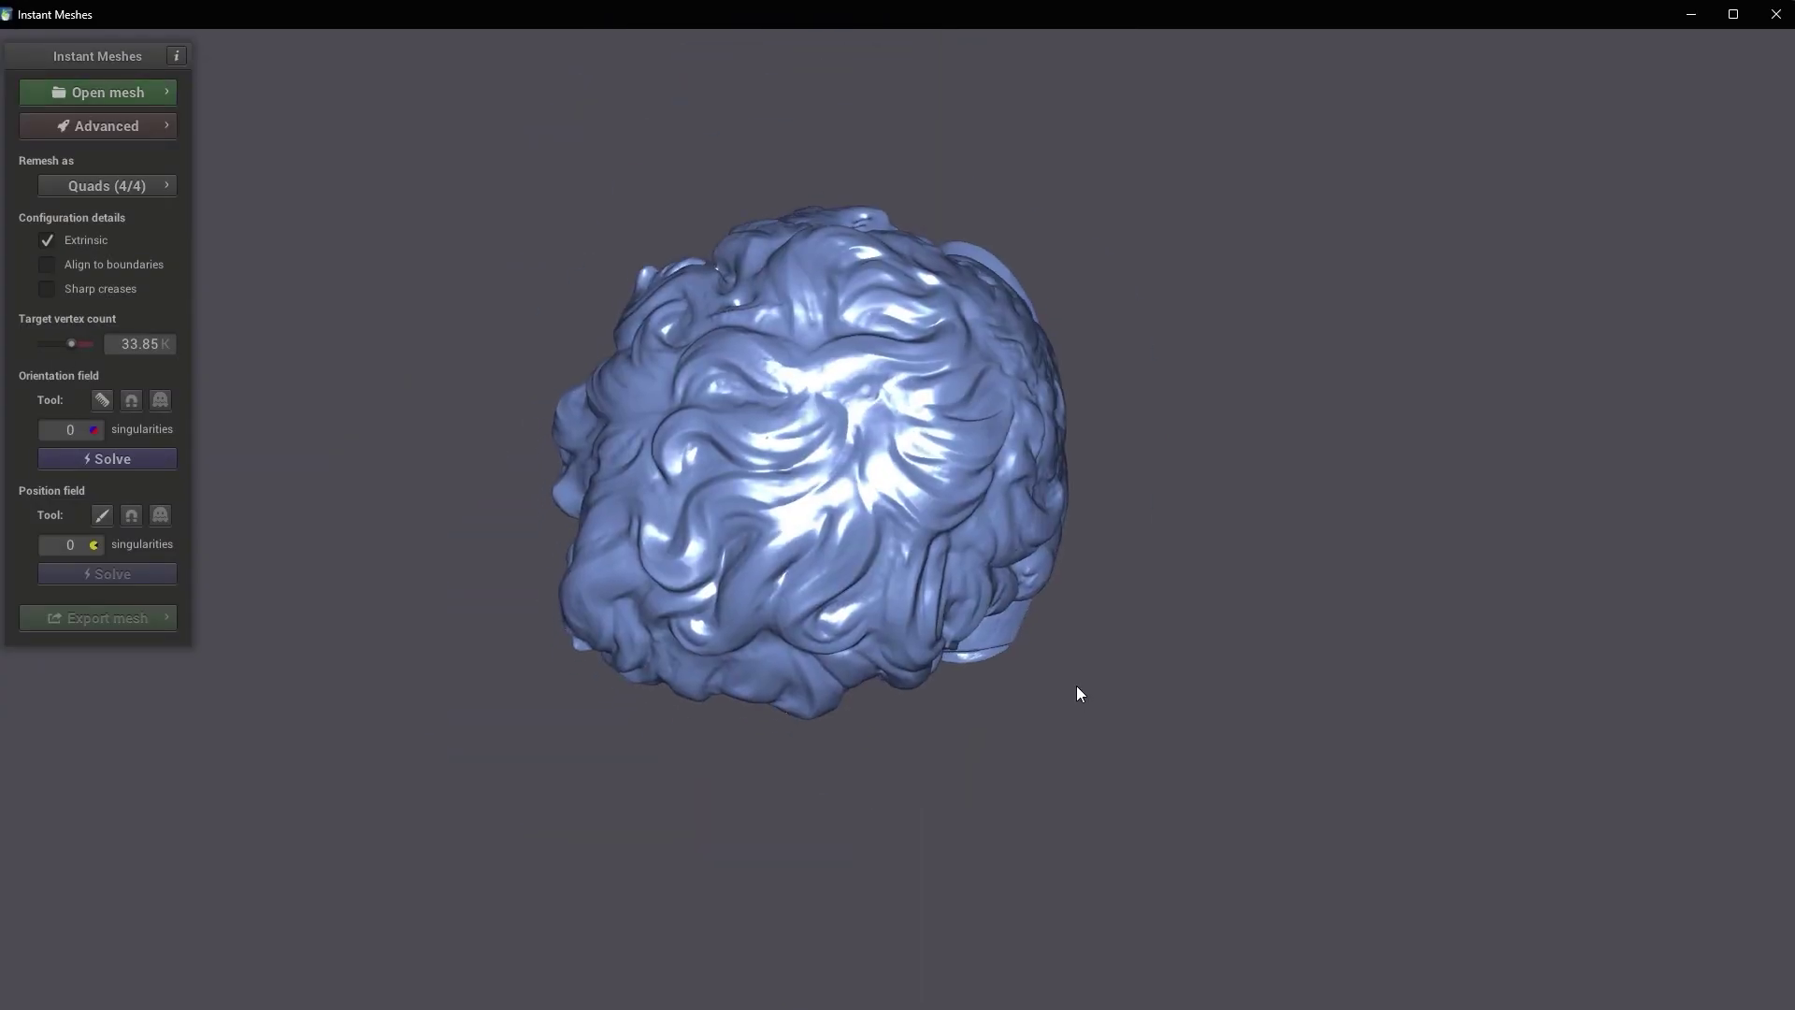
mouse_move(992, 772)
mouse_down()
mouse_move(960, 602)
mouse_move(1054, 397)
mouse_move(1263, 153)
mouse_move(1370, 513)
mouse_move(927, 402)
mouse_move(561, 181)
mouse_move(587, 584)
mouse_up()
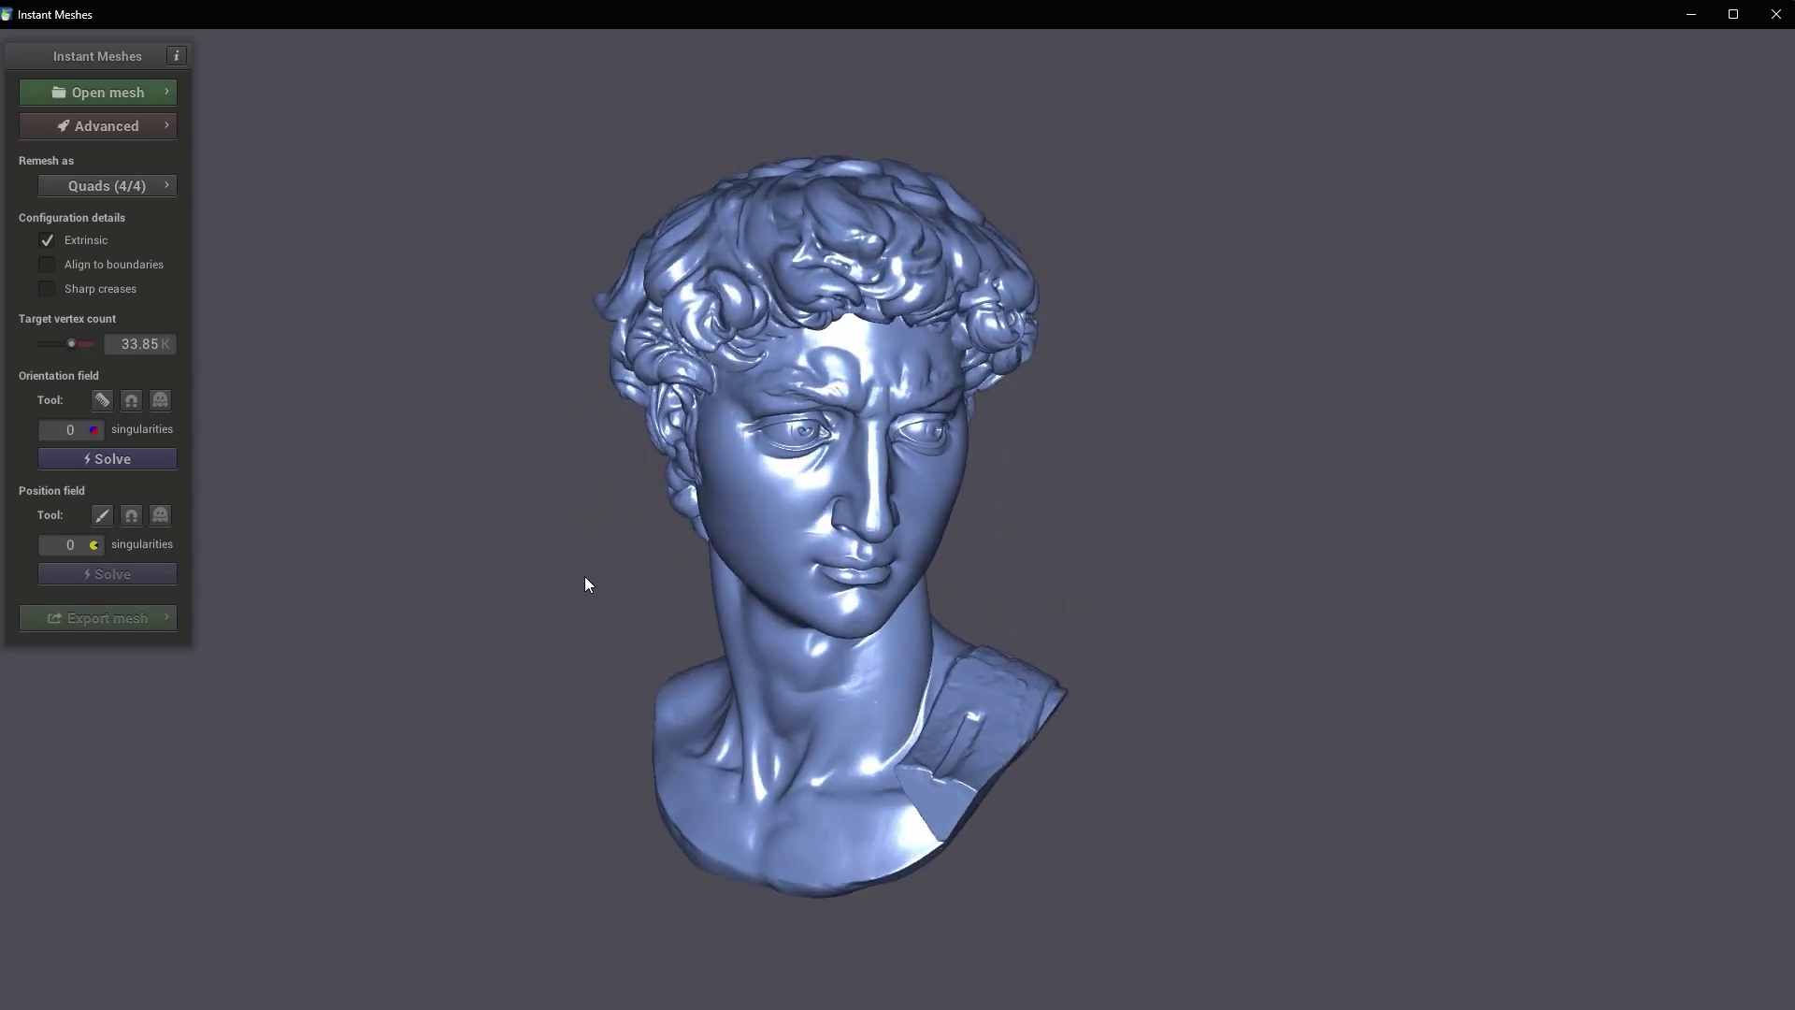
Set Remesh as to Triangles and lower the target vertex count to about 2.06K.
click(103, 183)
click(335, 179)
drag(77, 348, 55, 344)
Solve the orientation field and then the position field to lay triangles over the bust.
click(152, 465)
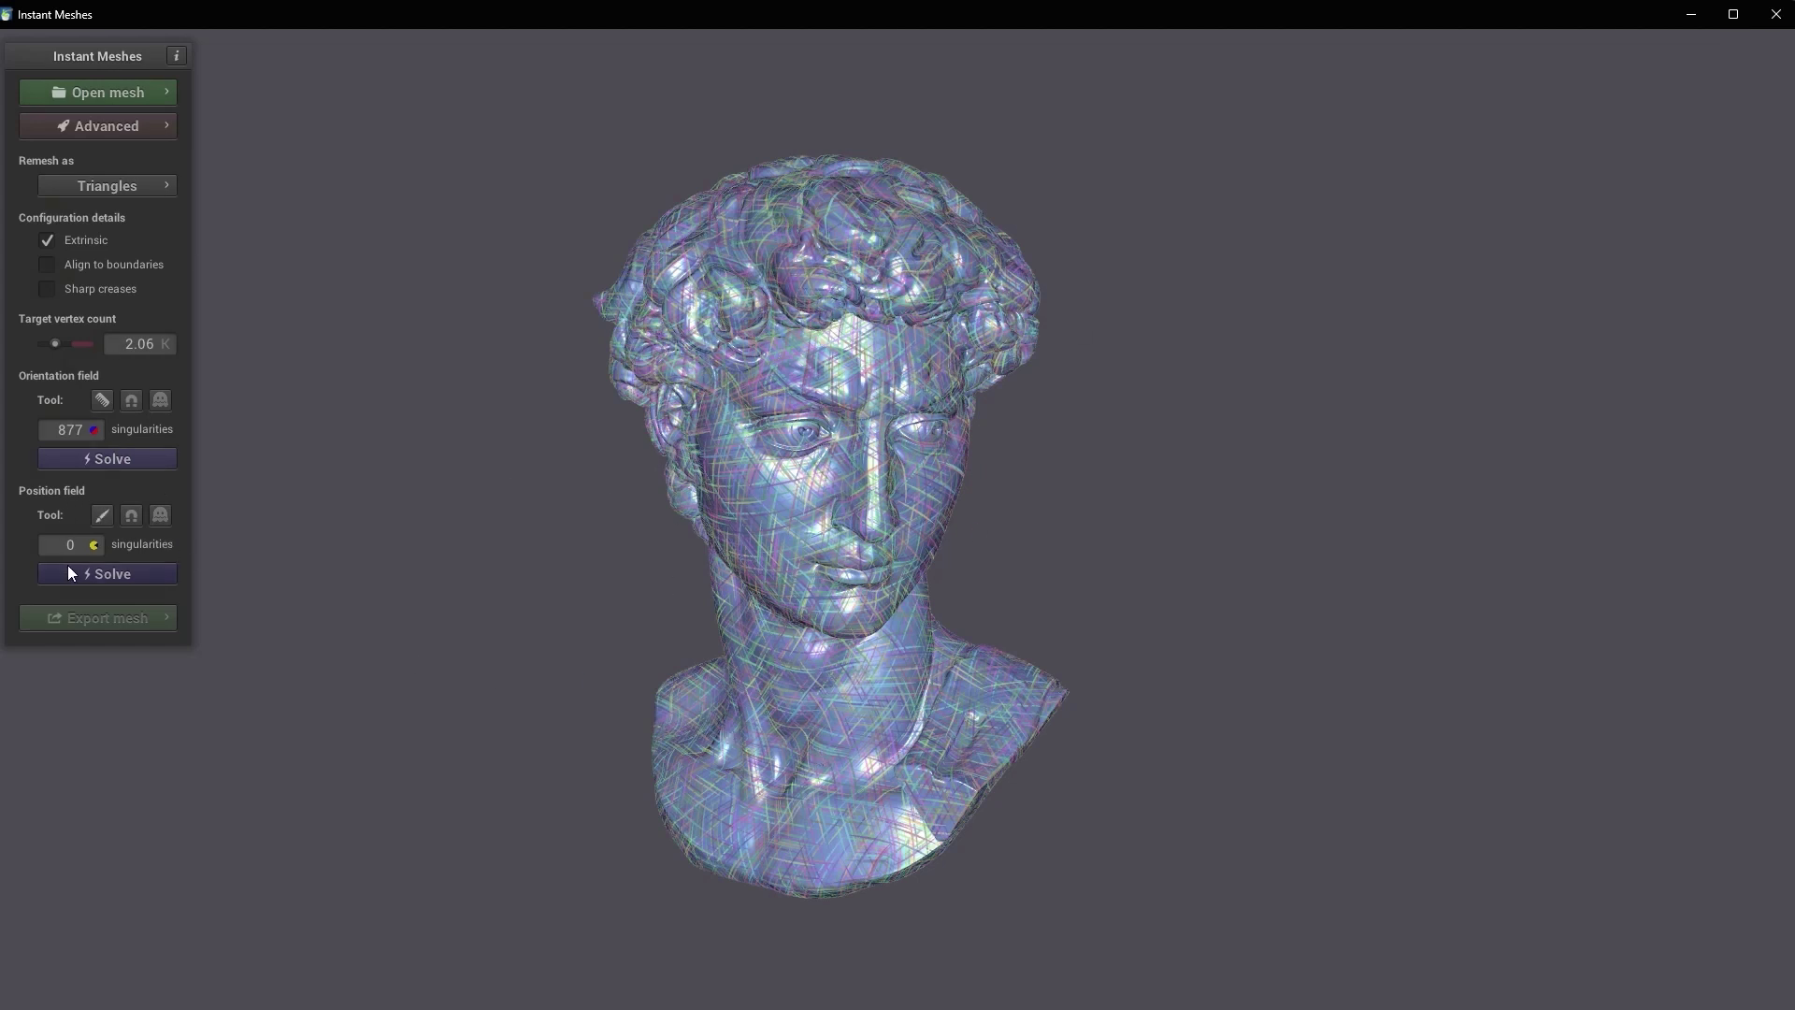
click(138, 581)
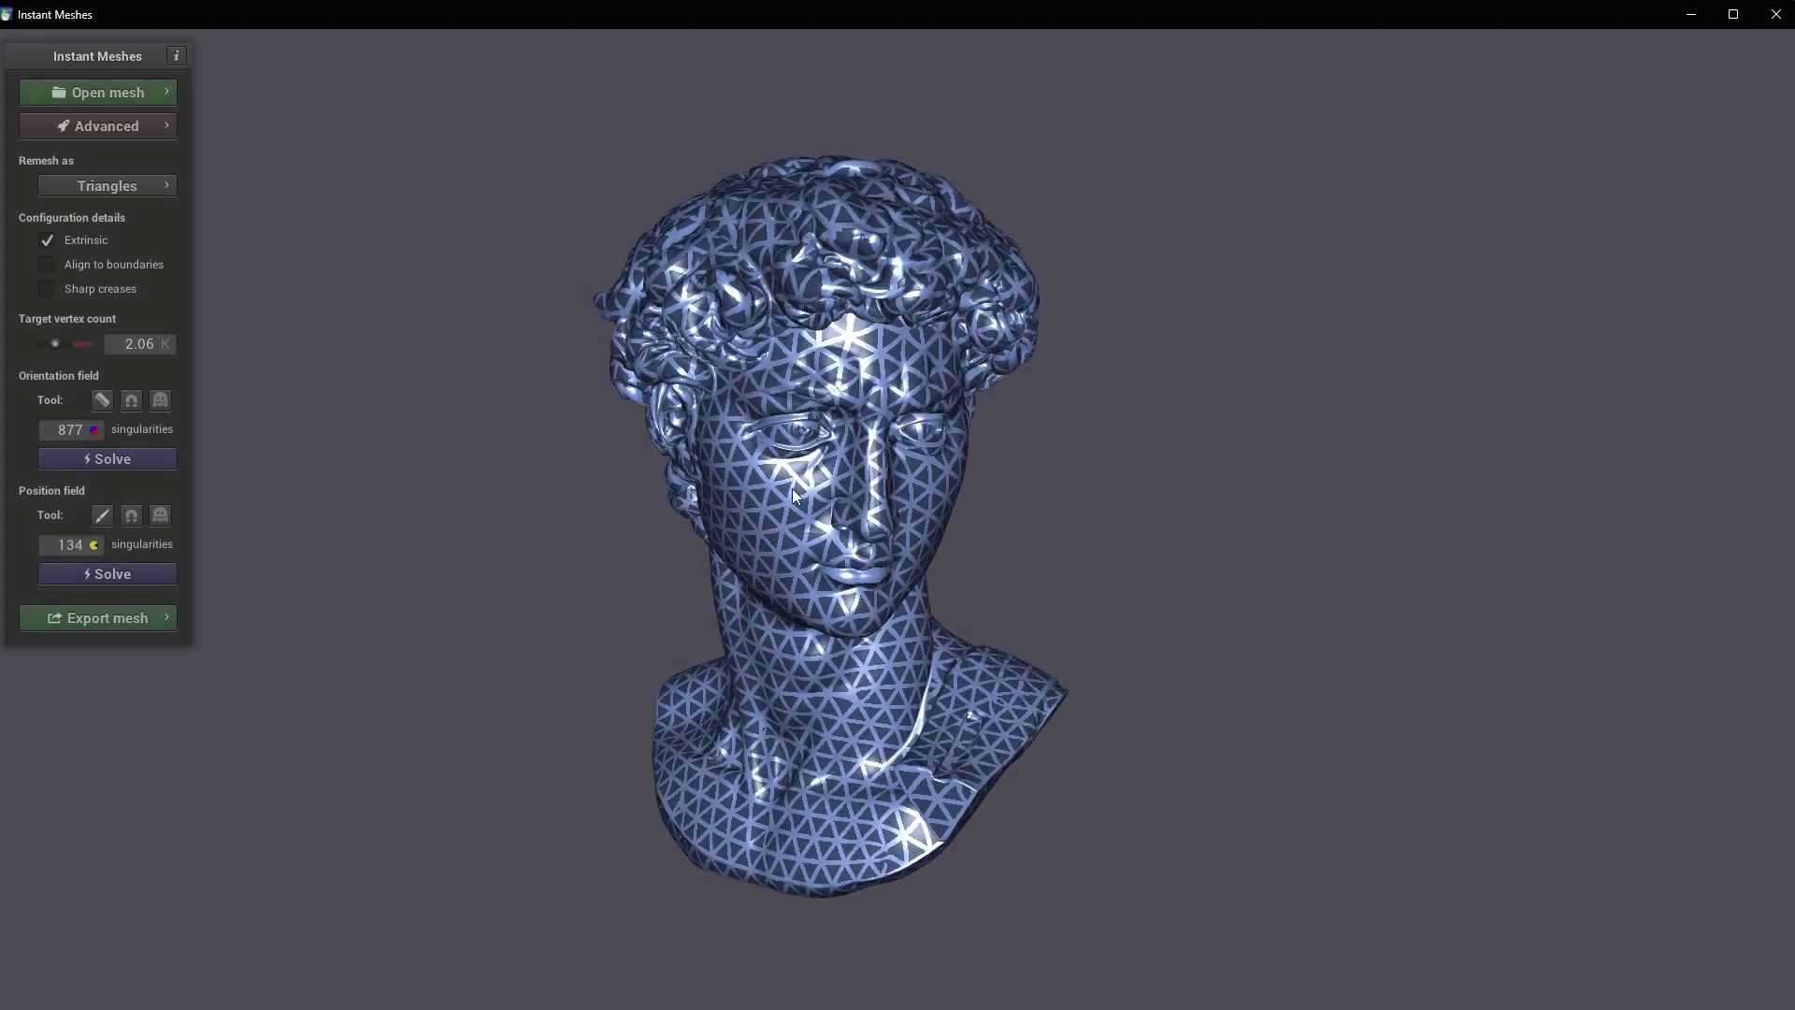
right_drag(1079, 681, 870, 757)
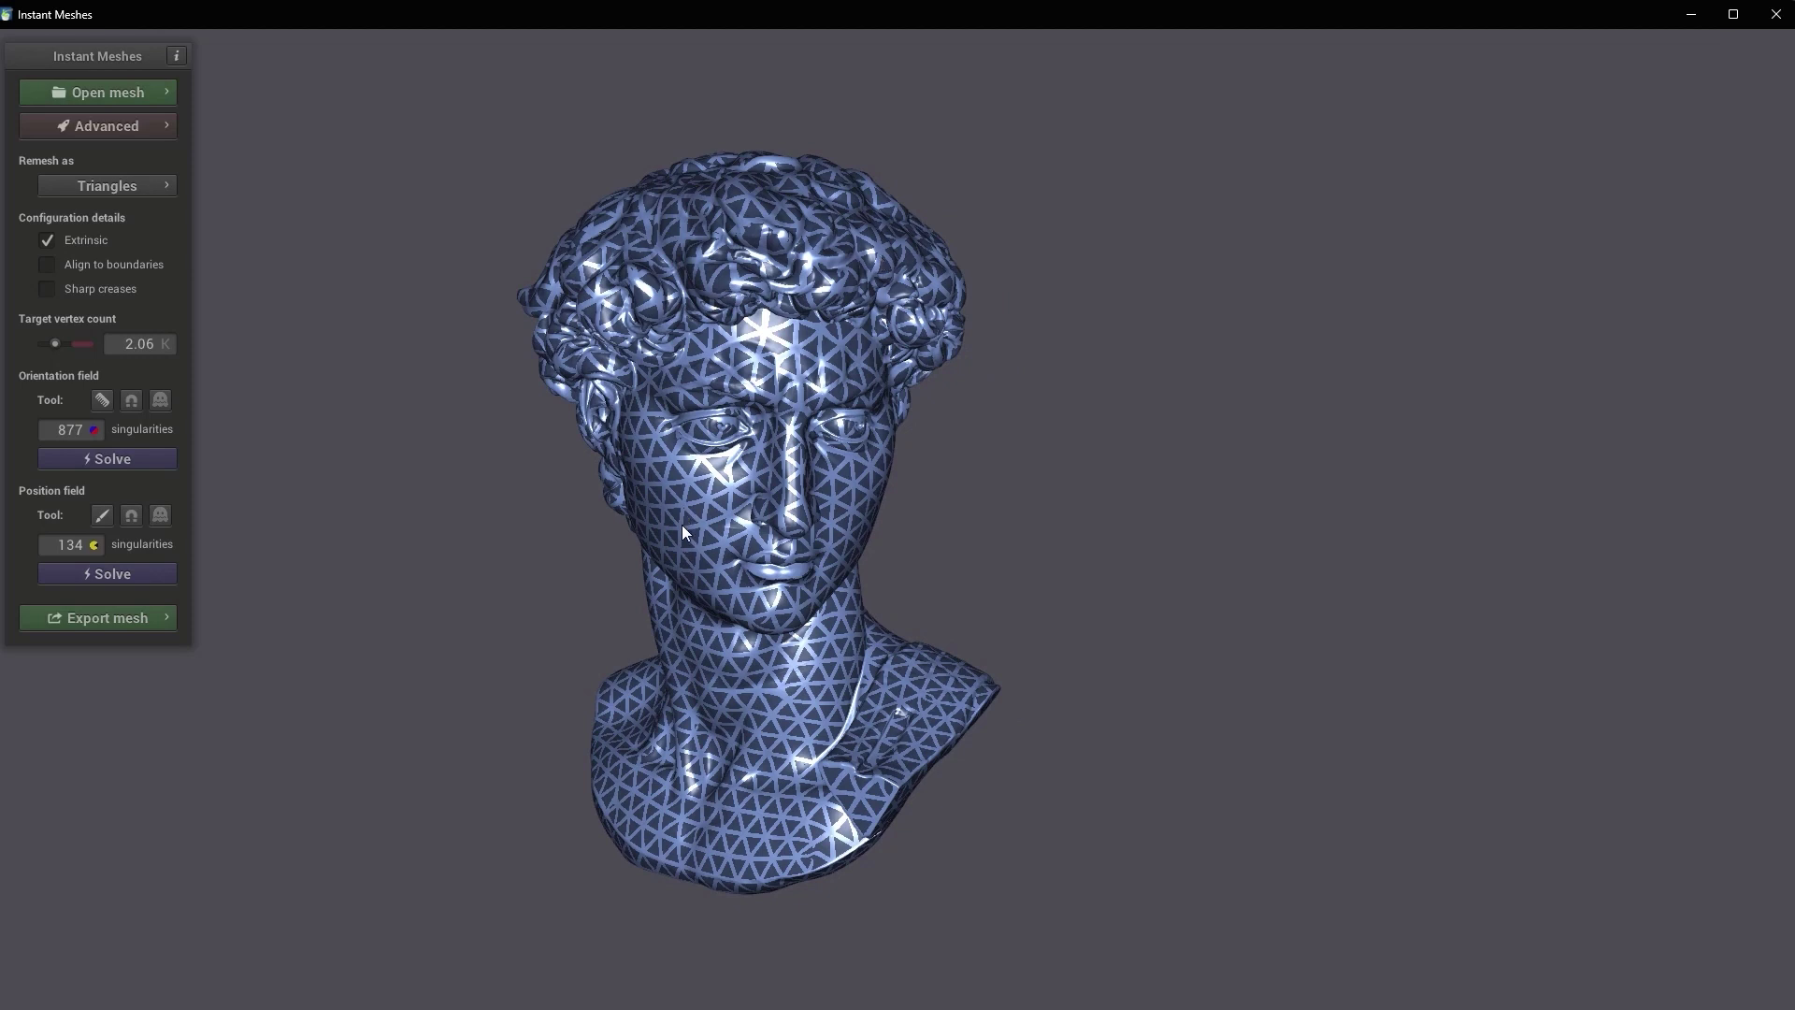
scroll(715, 492, up, 2)
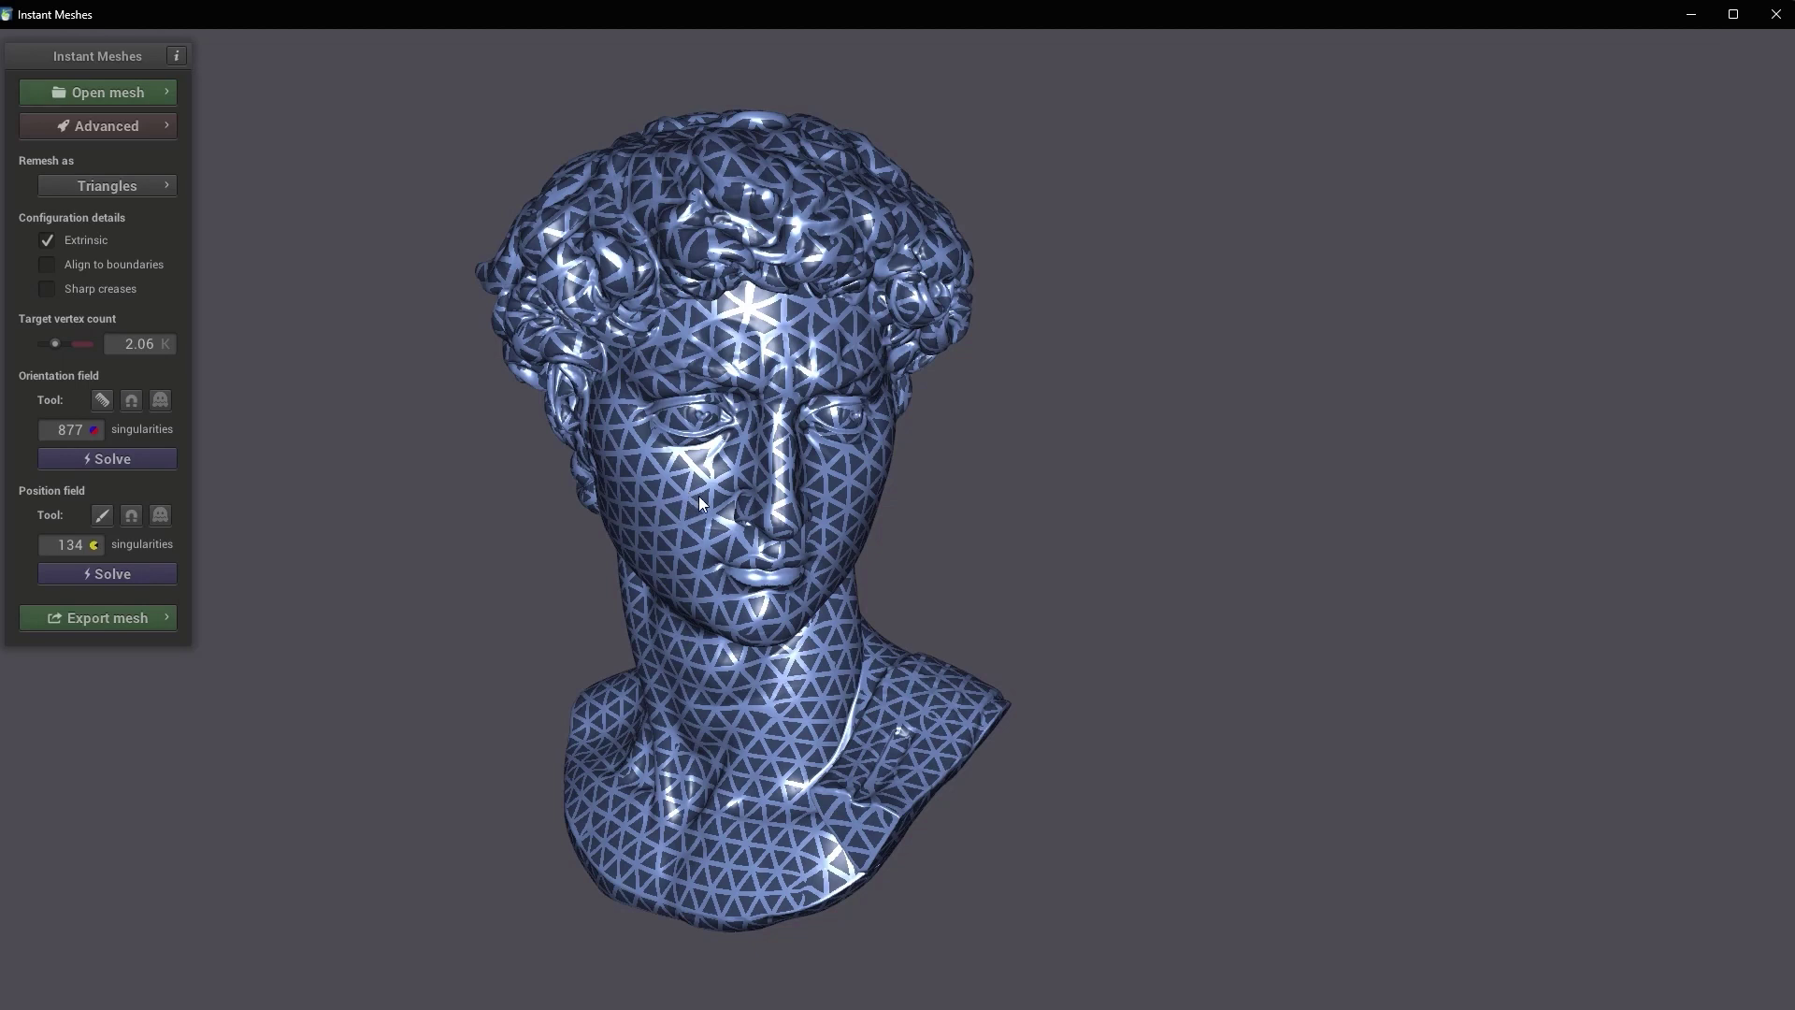
Nudge the target vertex count to 3.32K and re-solve the orientation and position fields.
drag(60, 344, 59, 345)
click(101, 460)
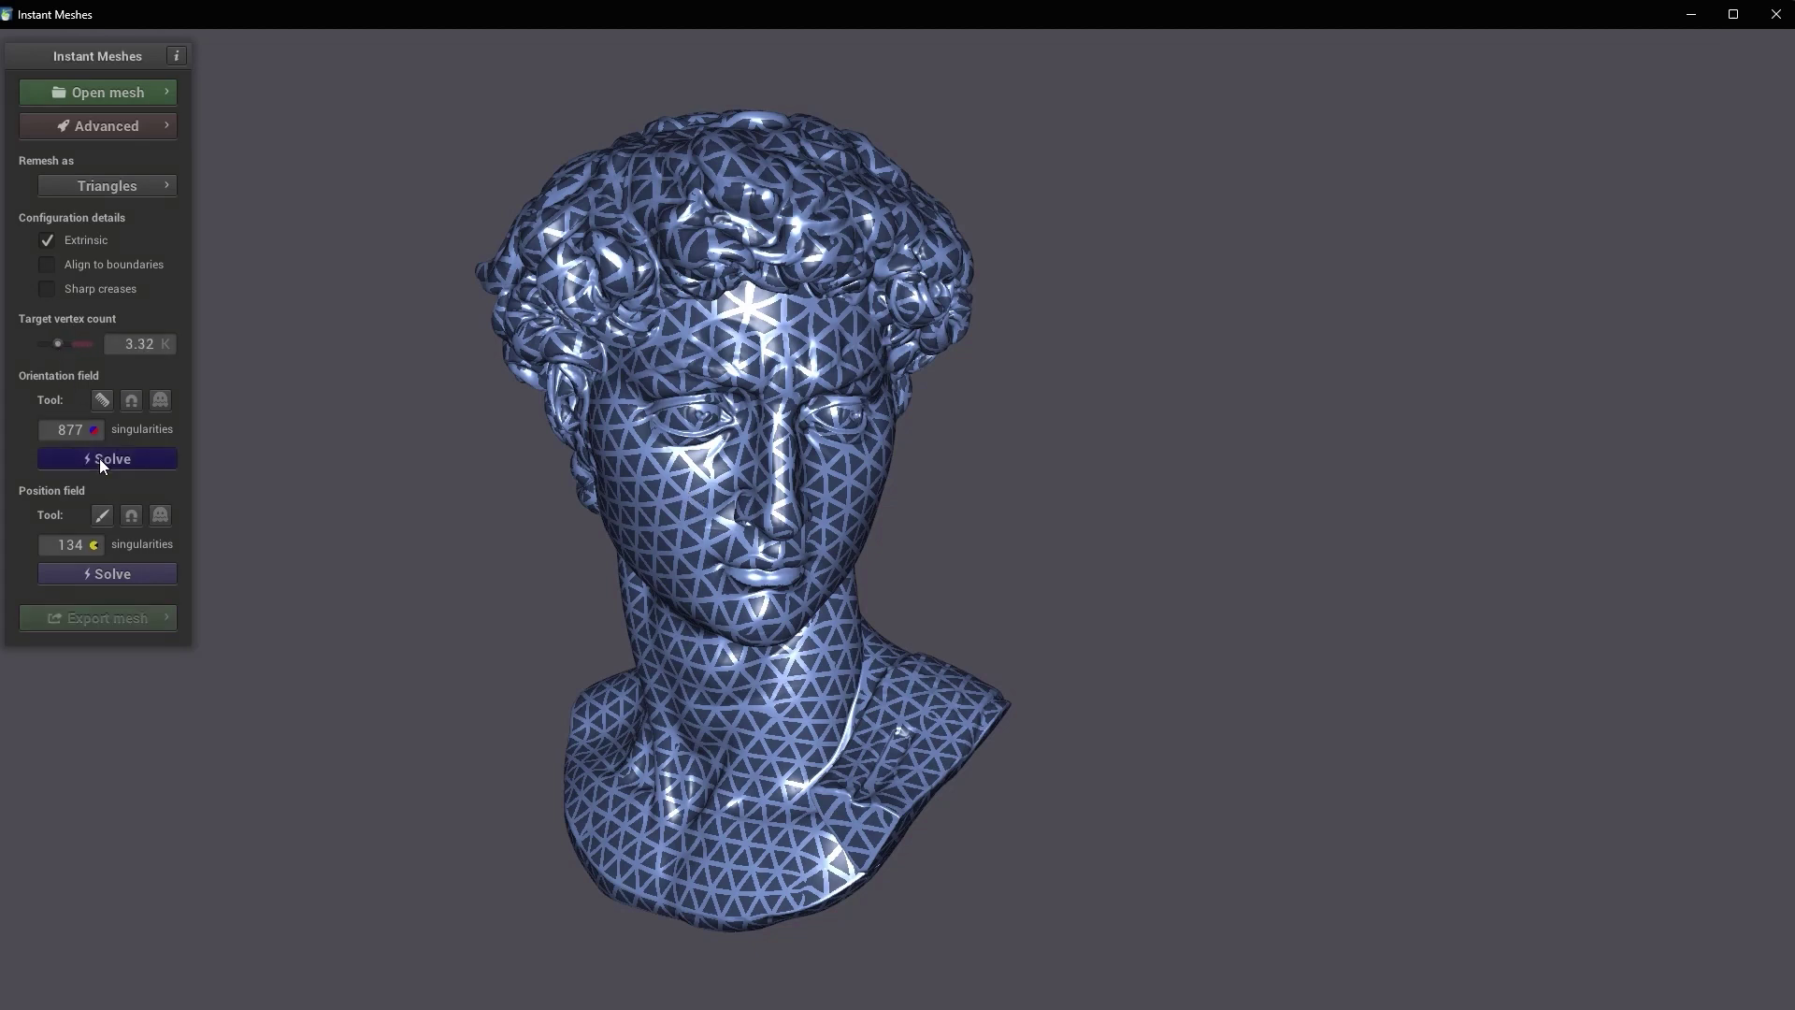
click(127, 565)
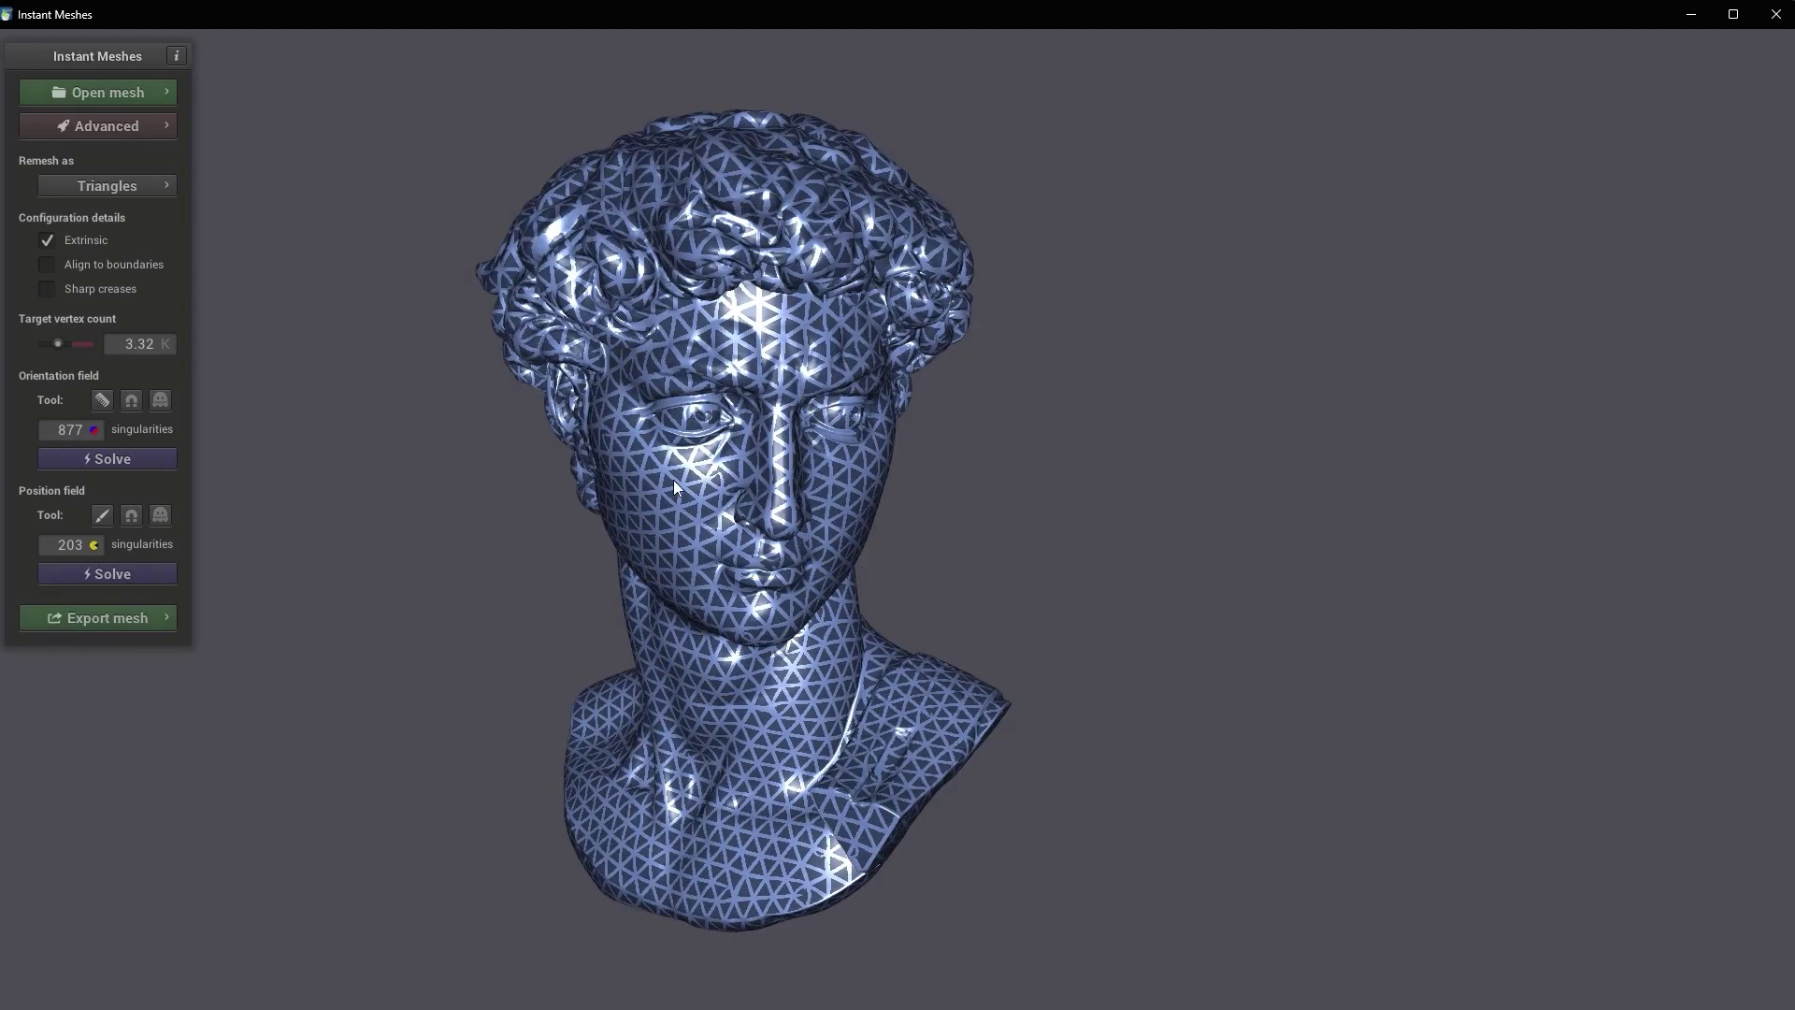
Extract the triangle mesh from the solved fields and turn it to face the viewer.
click(158, 624)
click(350, 489)
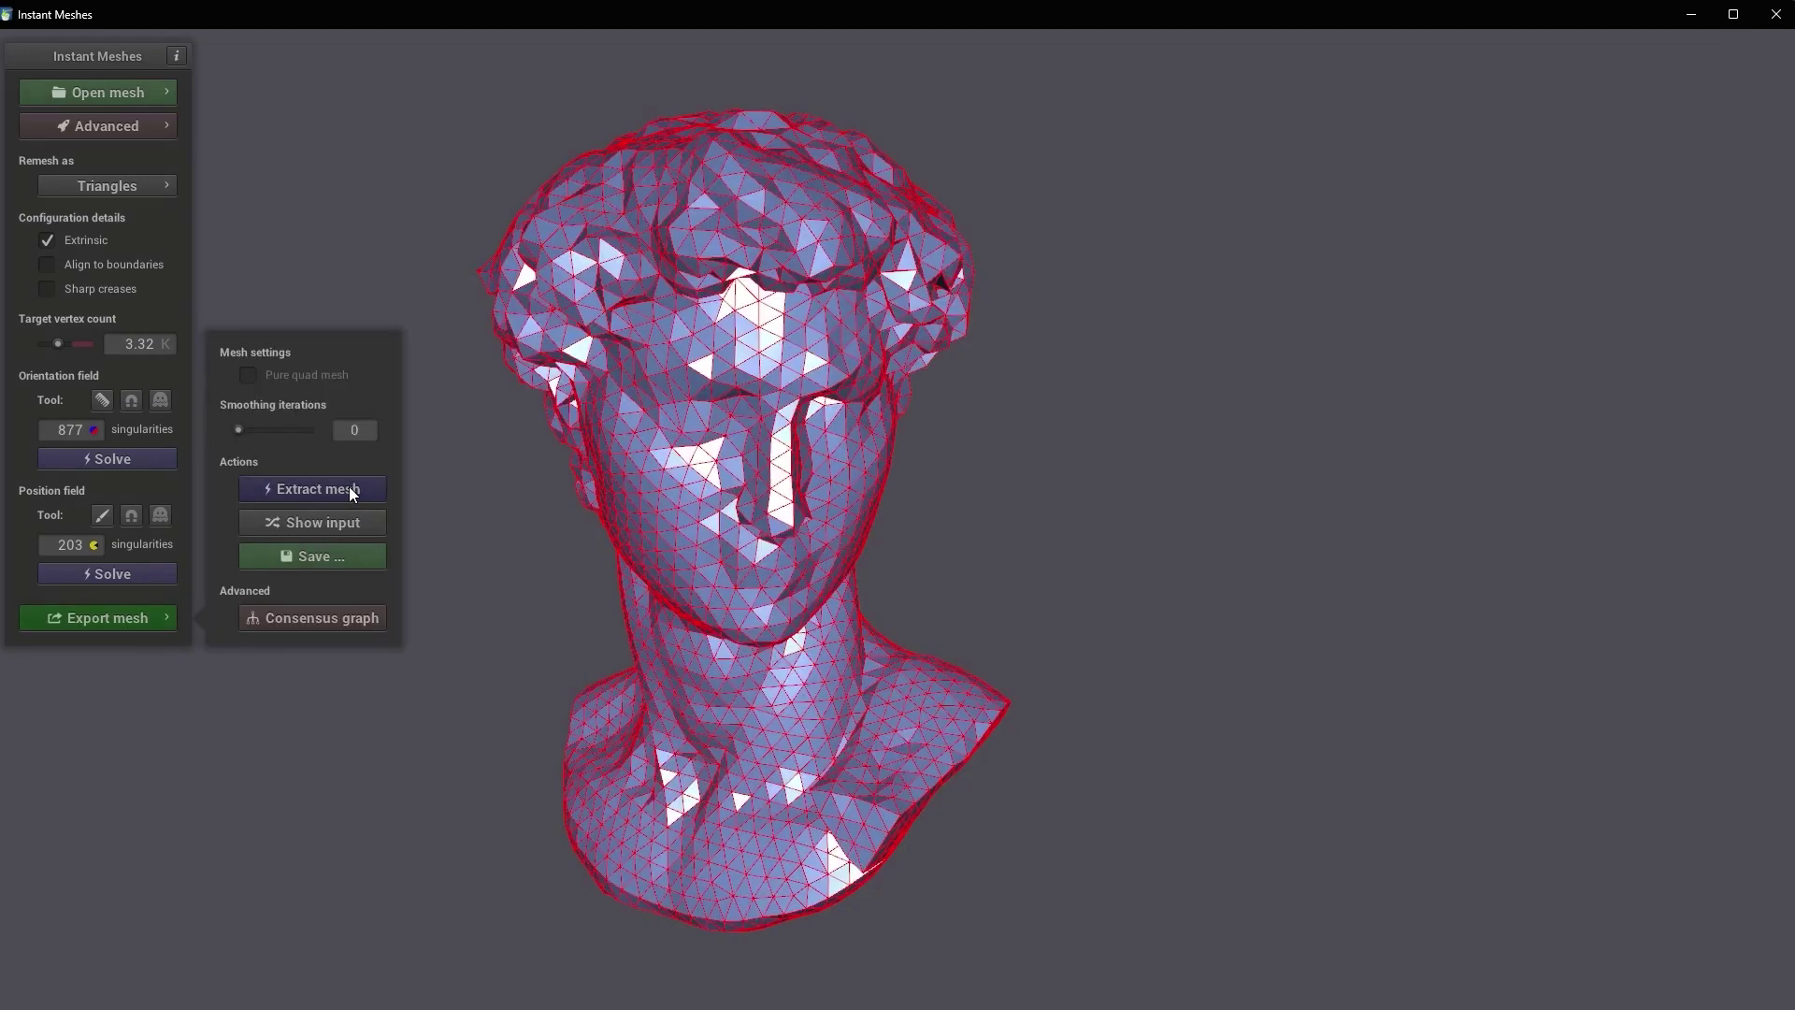
drag(933, 761, 559, 576)
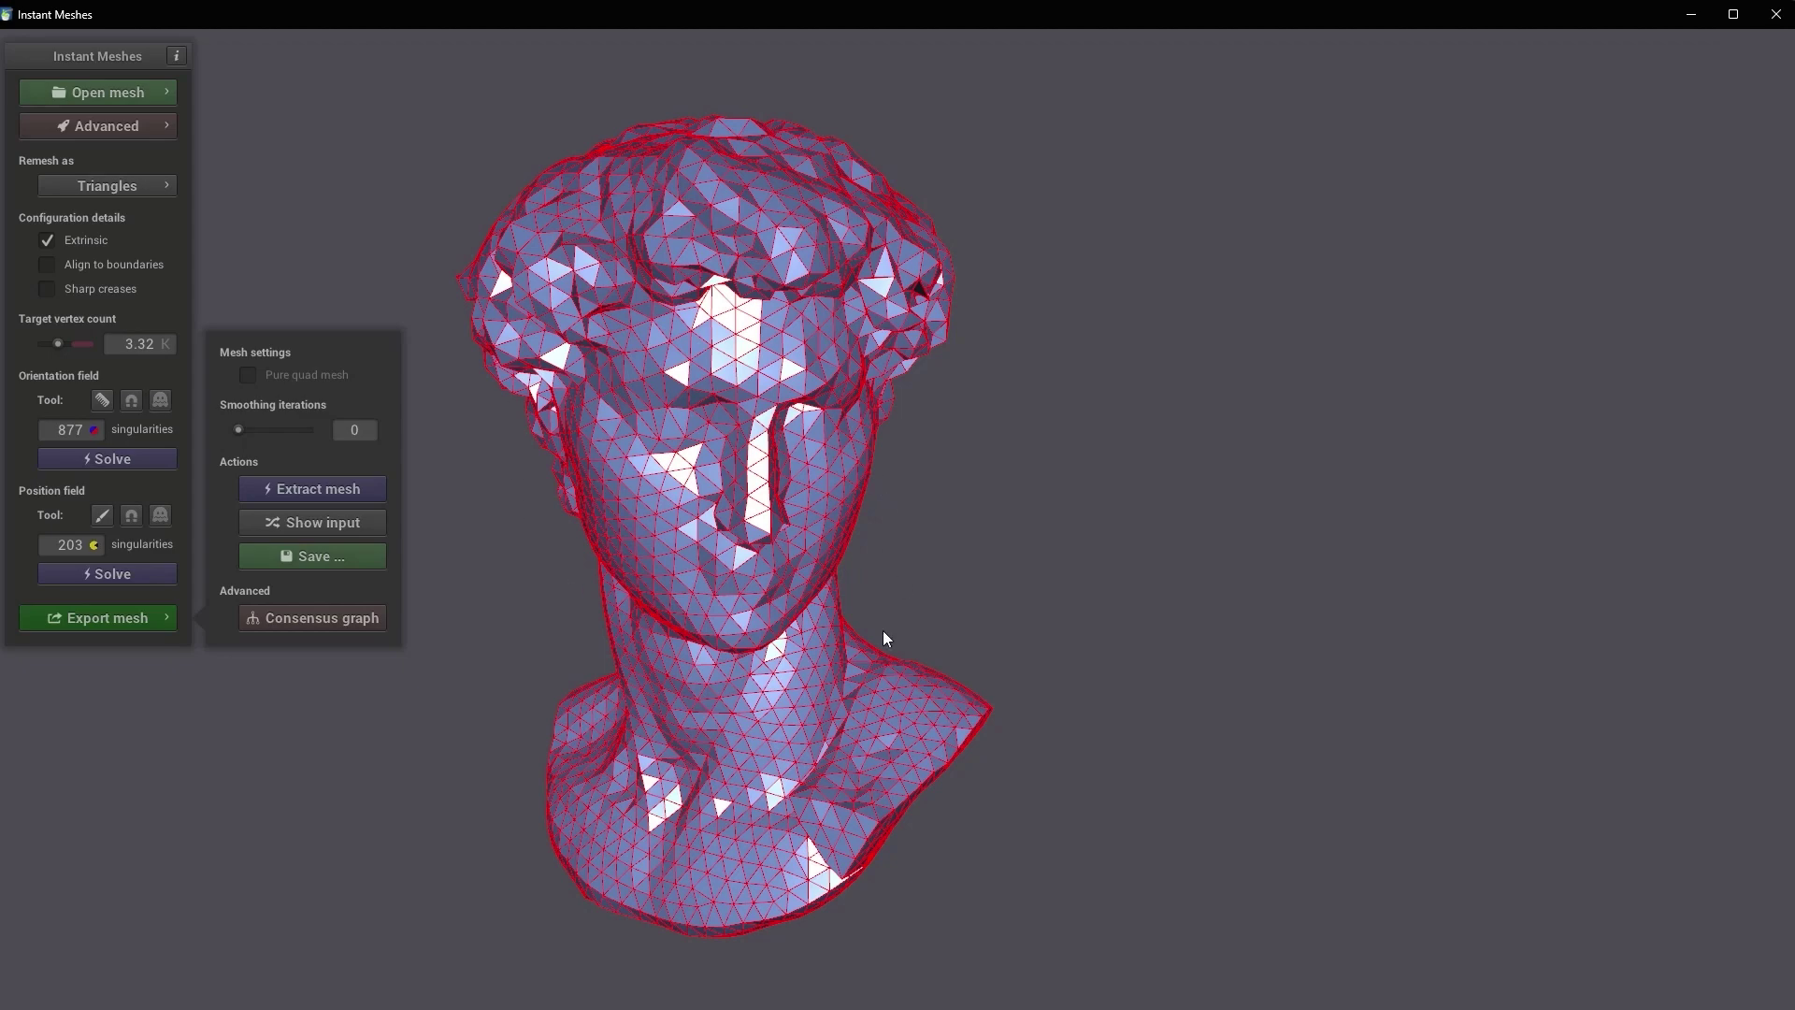
Save the extracted head as test.obj in Qna24, retrying after the missing-extension error.
click(335, 564)
scroll(589, 469, down, 3)
text(test)
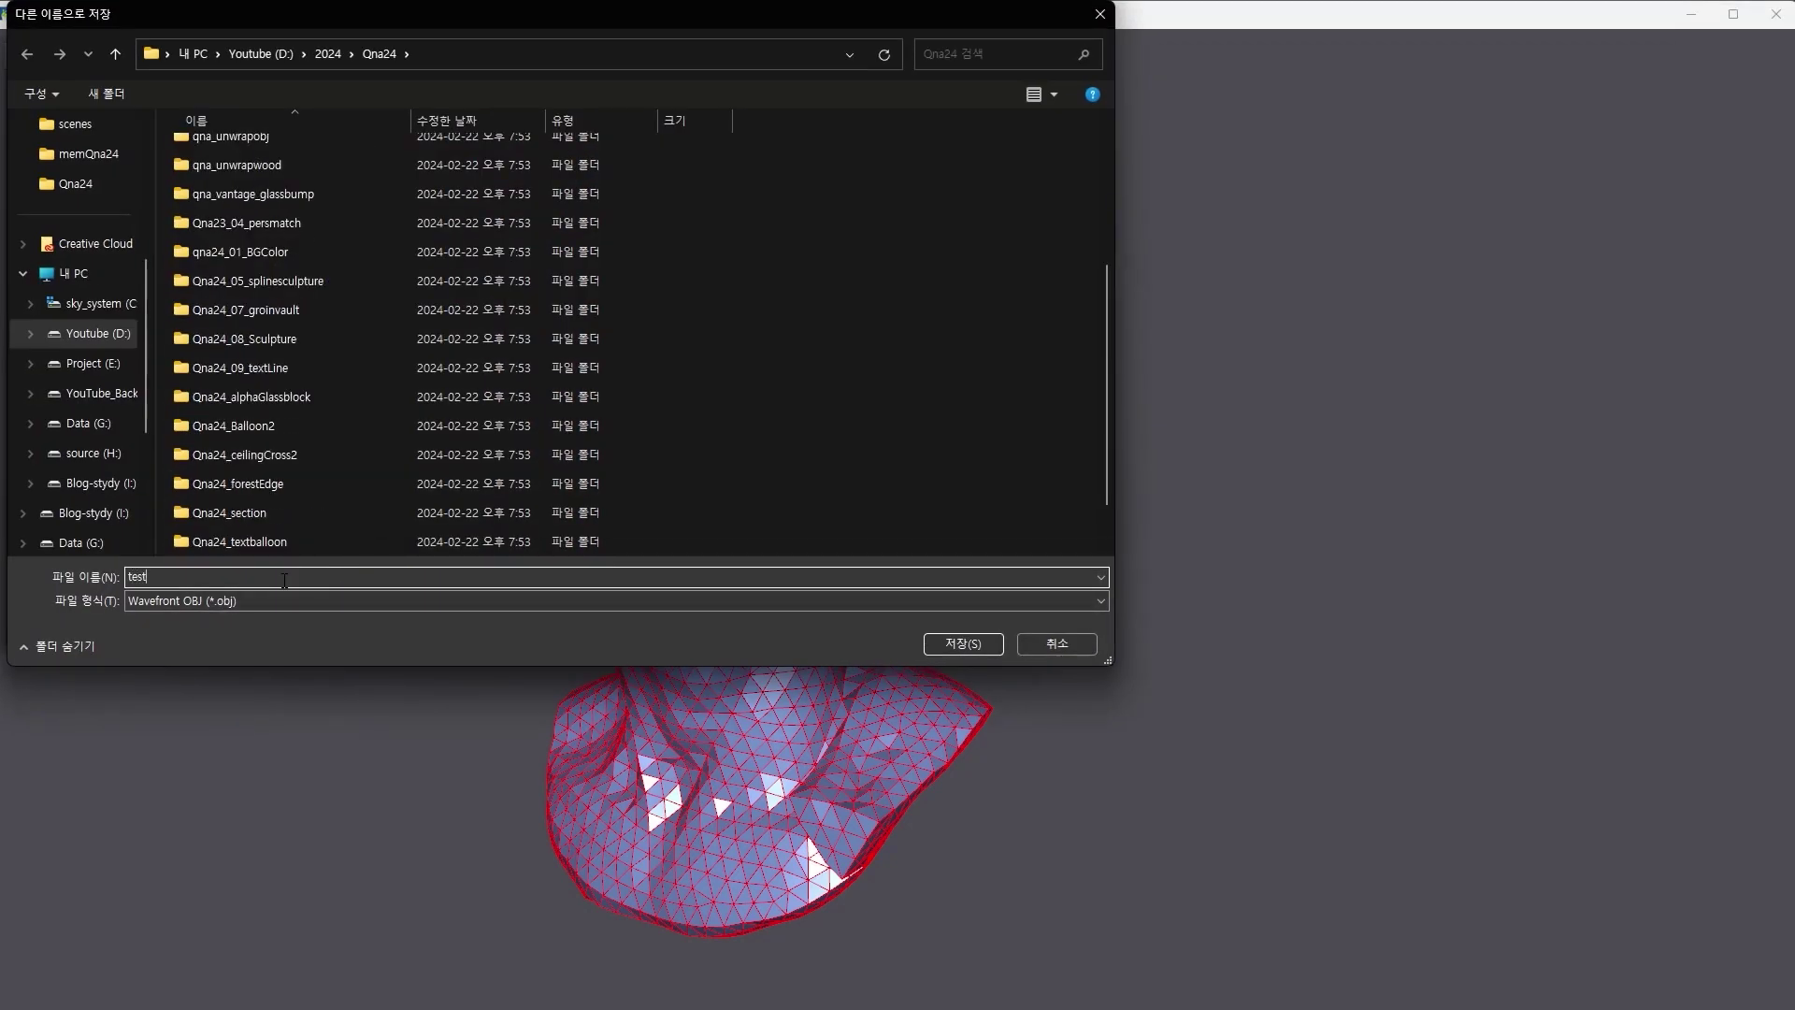
click(972, 644)
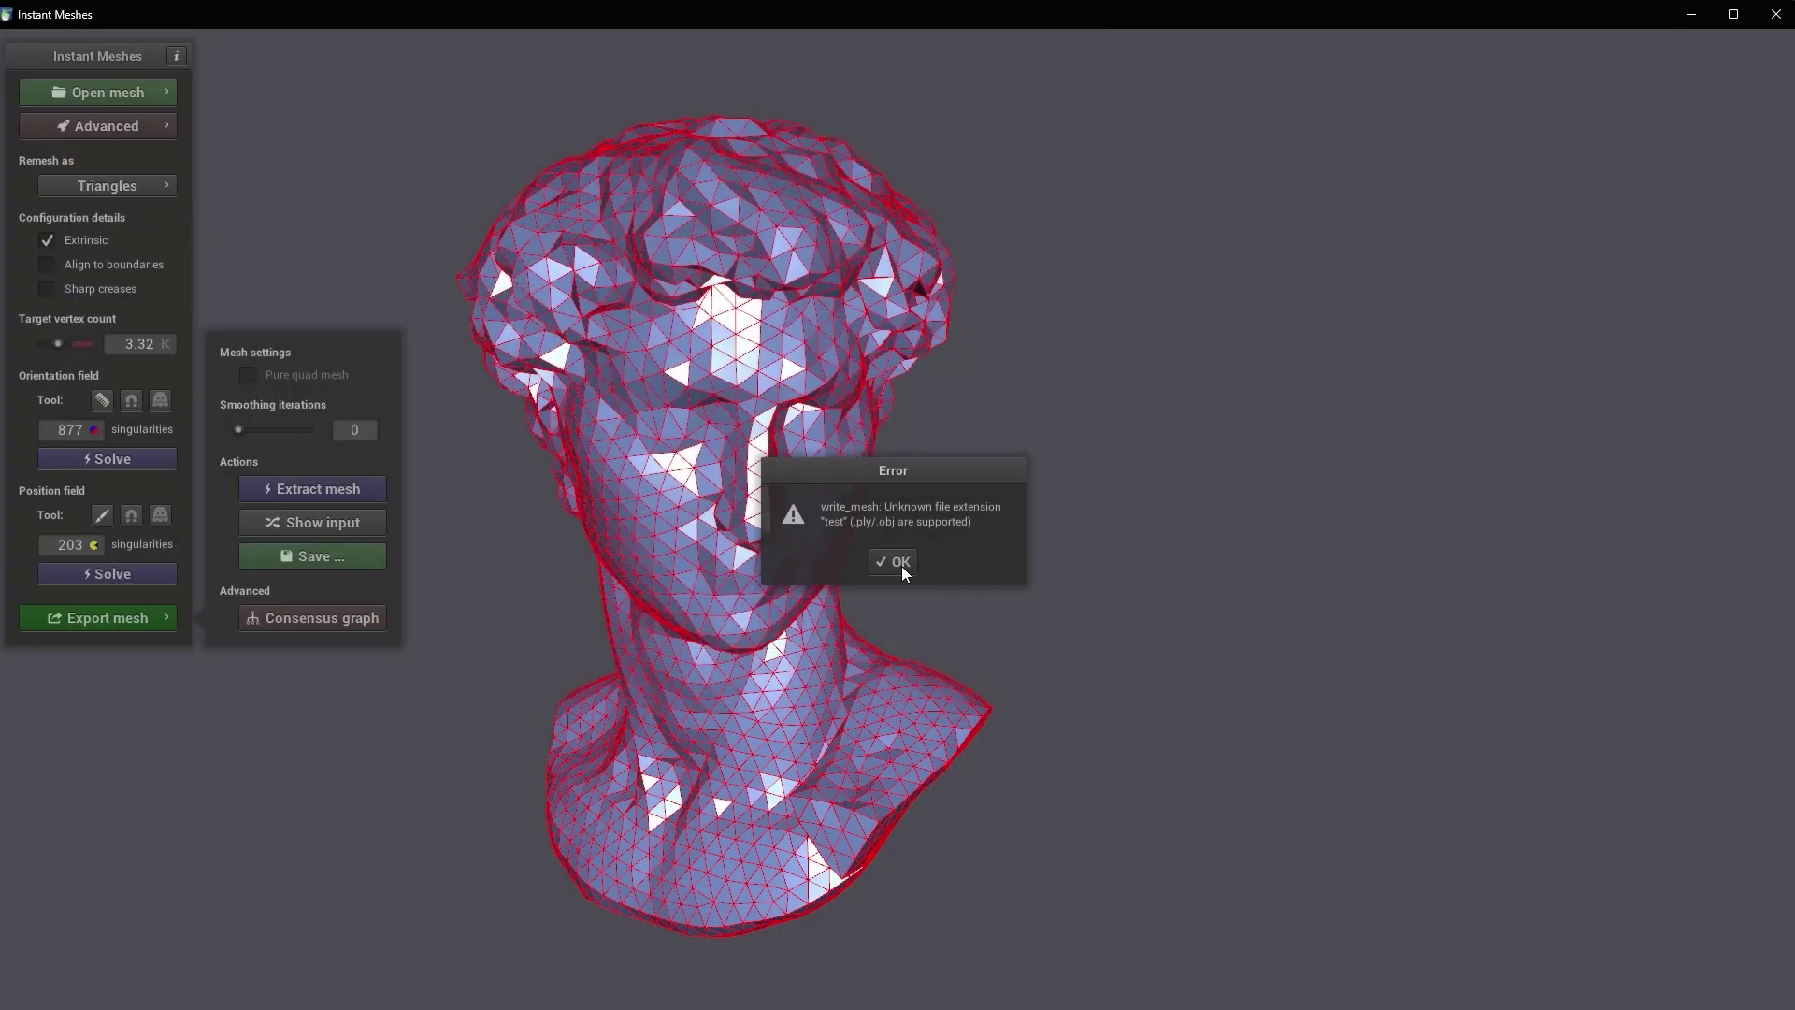
click(901, 564)
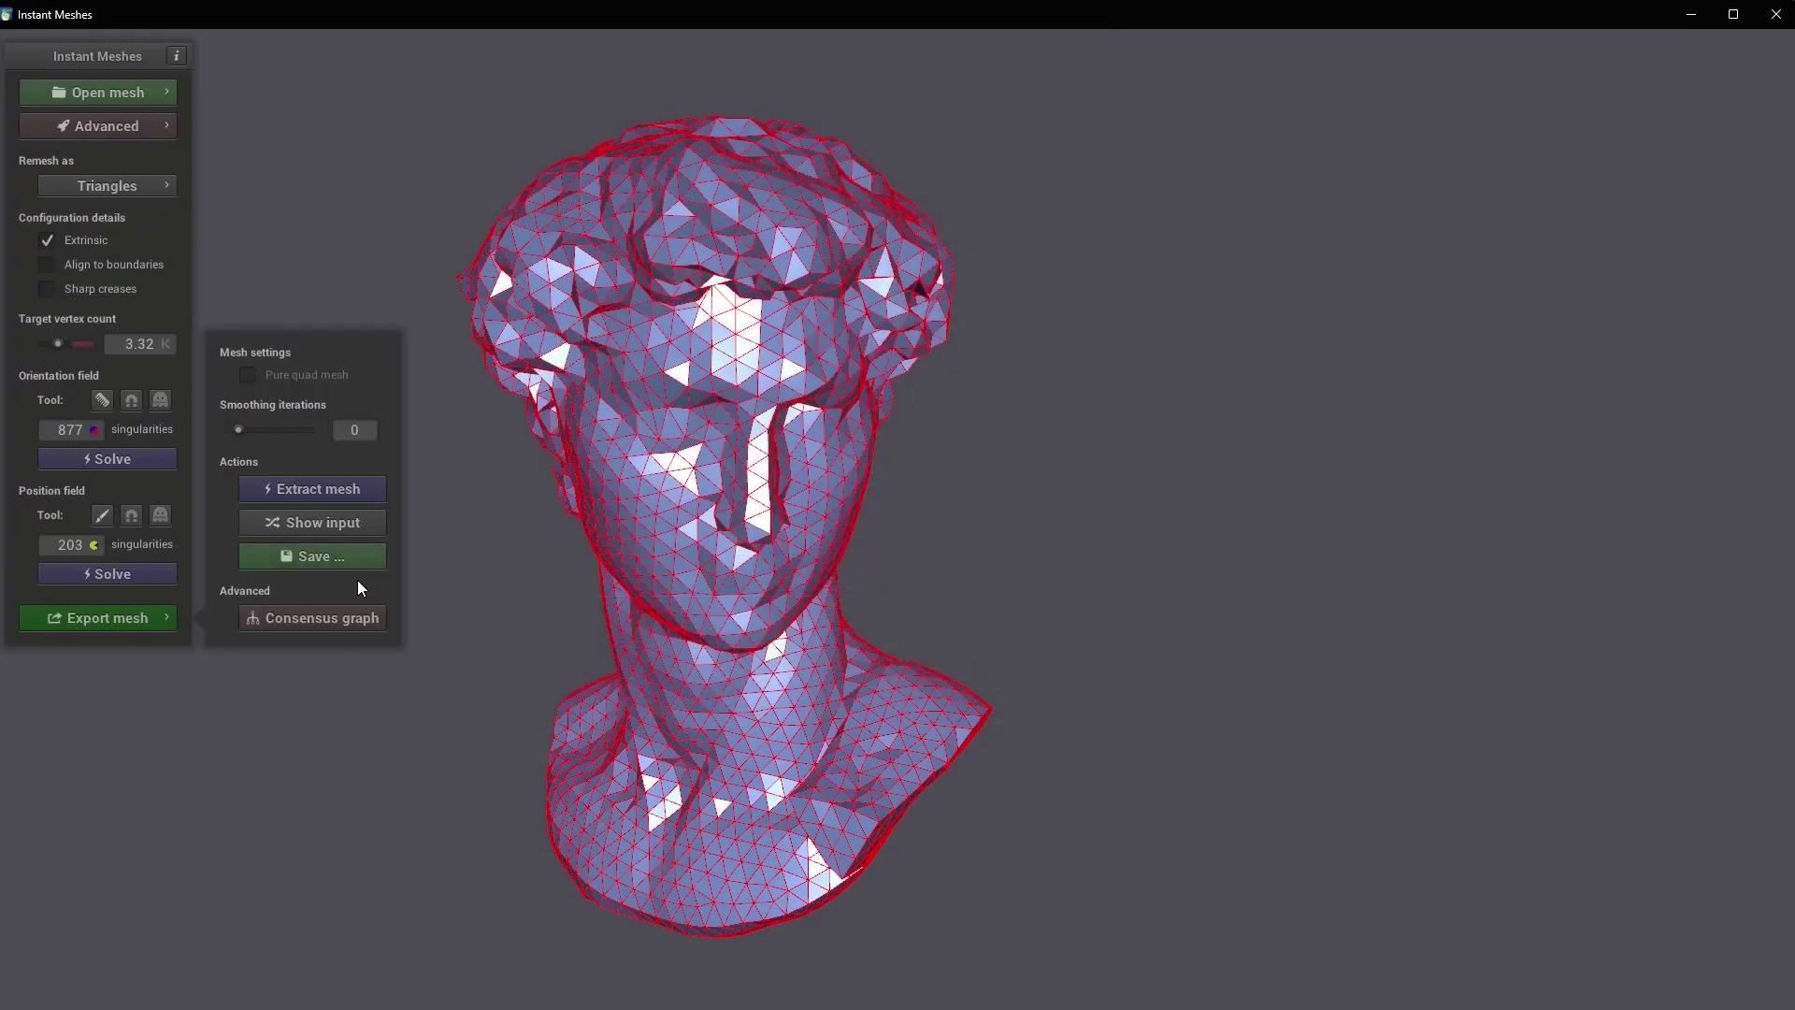
click(345, 554)
text(test)
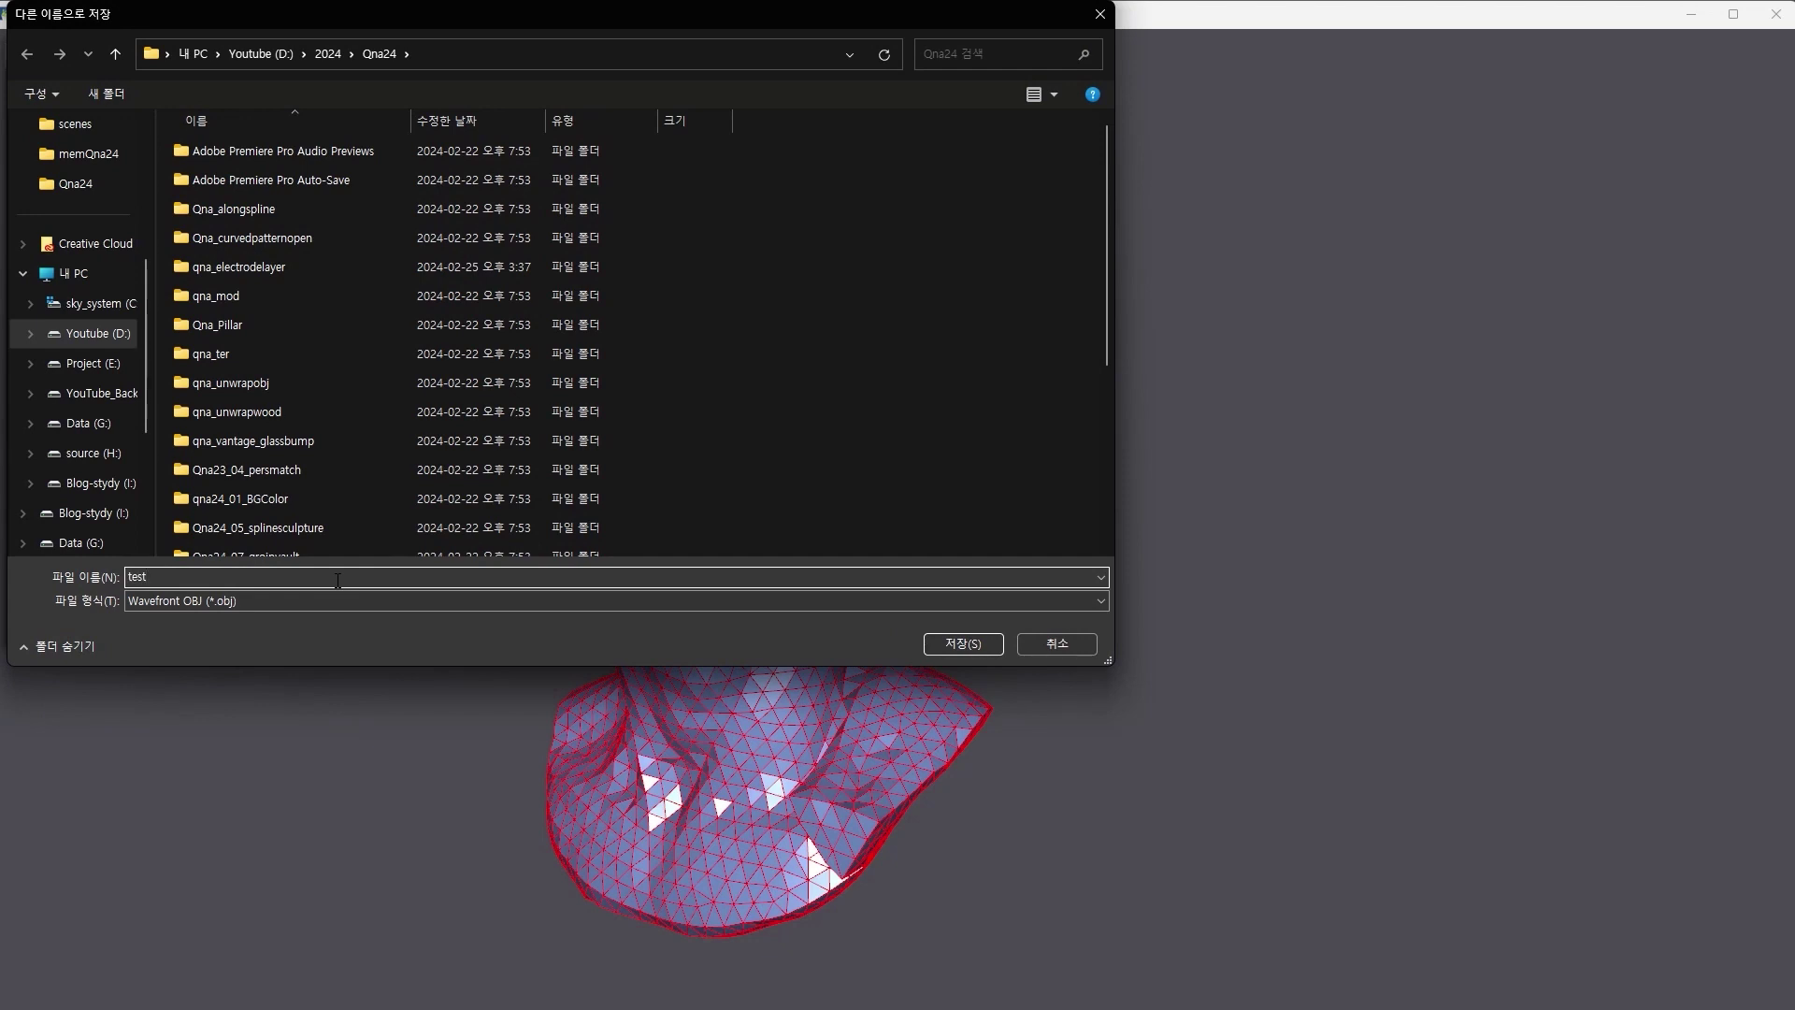
text(.obj)
key(Return)
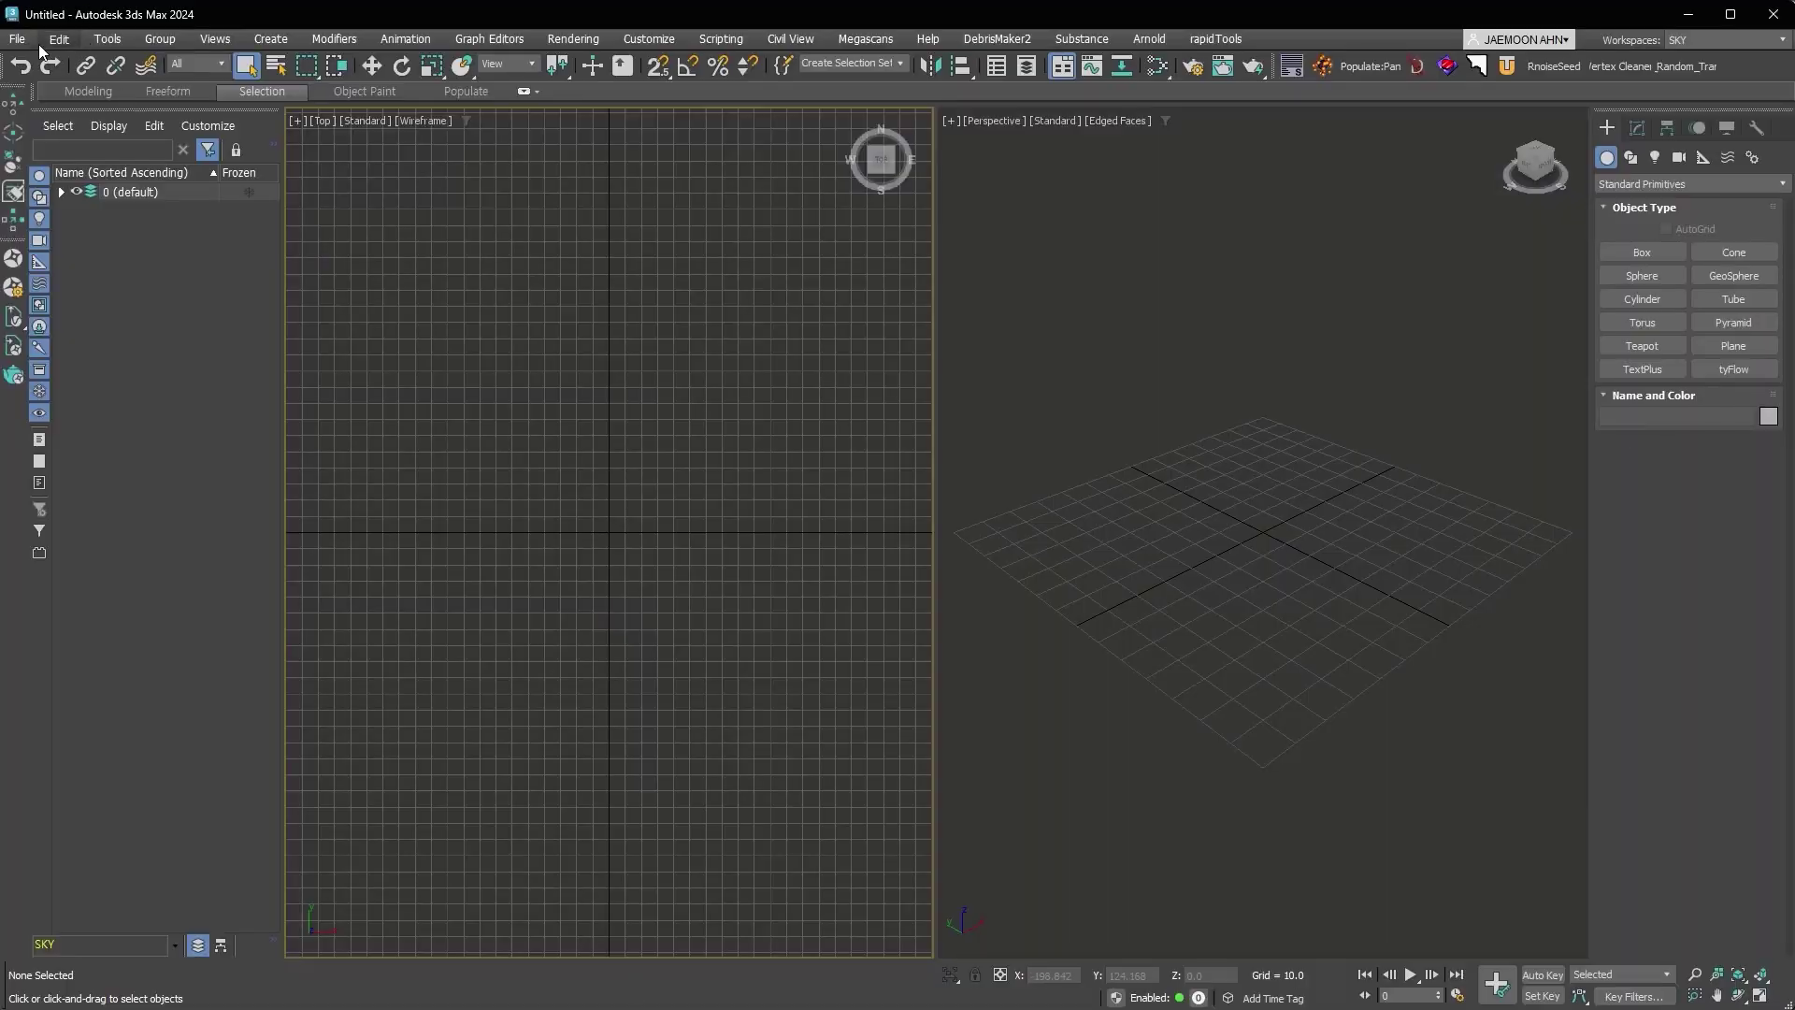
click(19, 40)
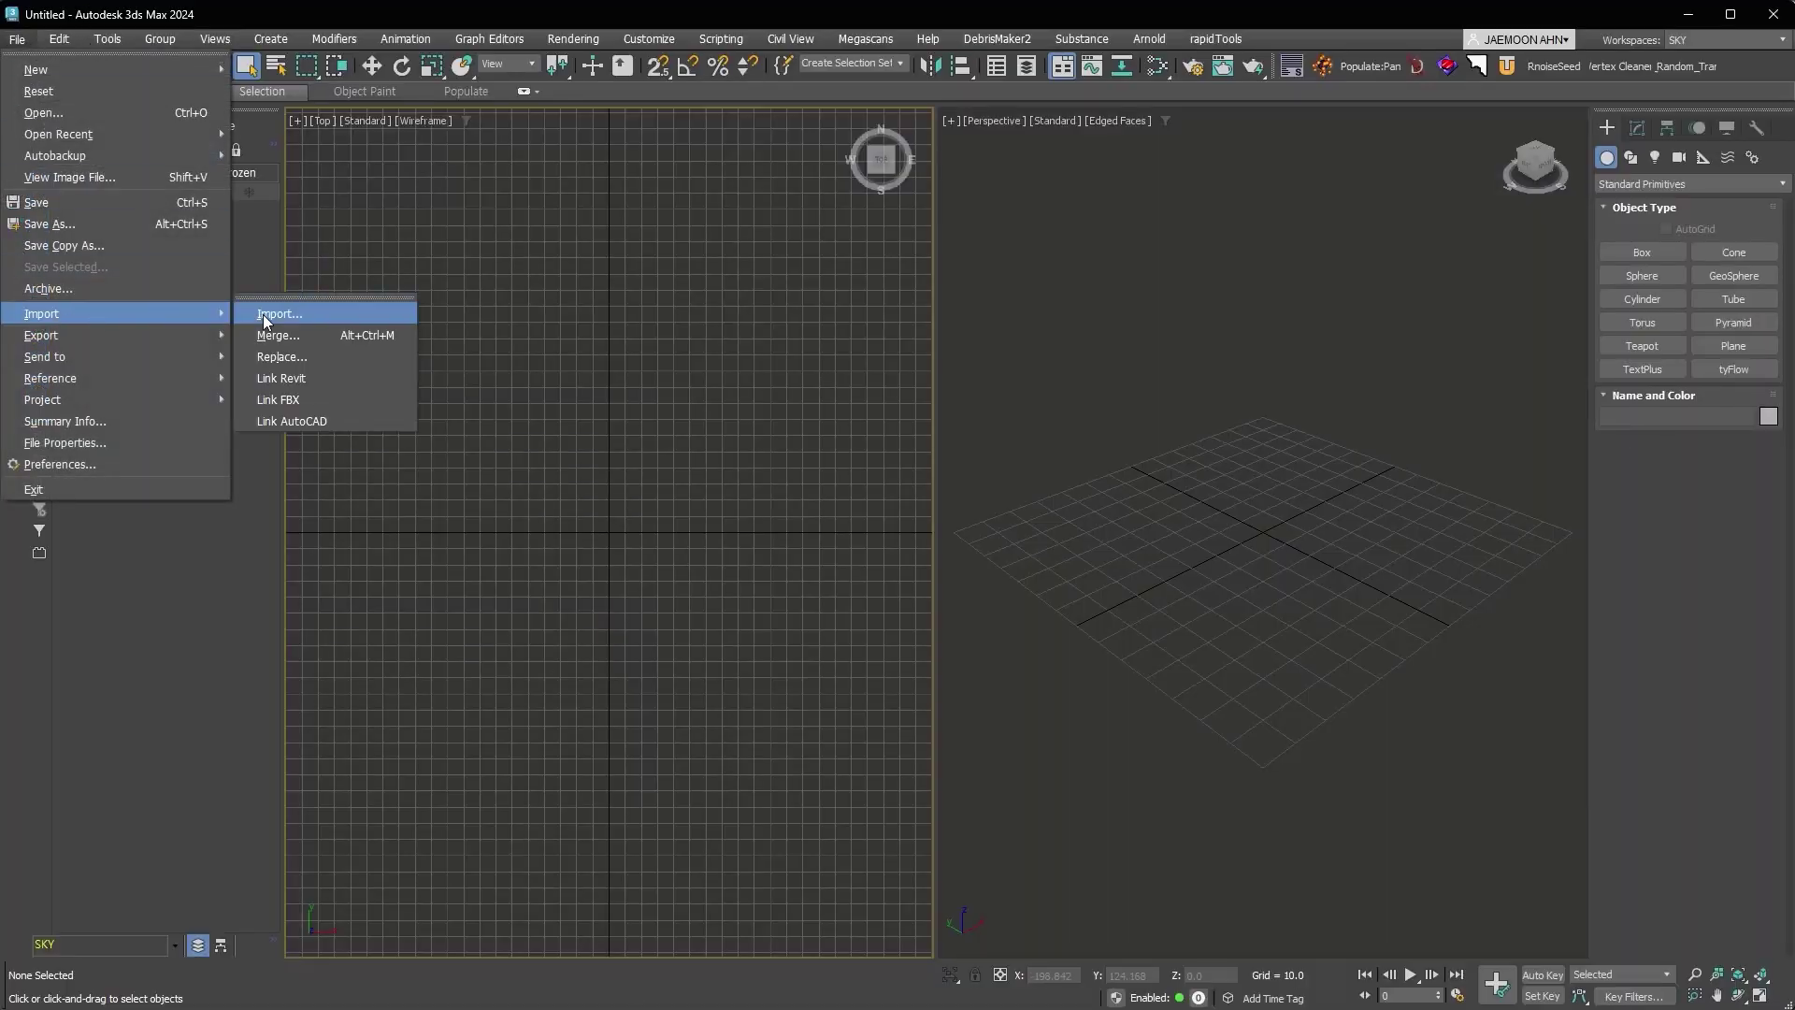
Import test.obj into 3ds Max with the default OBJ import settings.
mouse_move(41, 313)
click(262, 314)
click(156, 569)
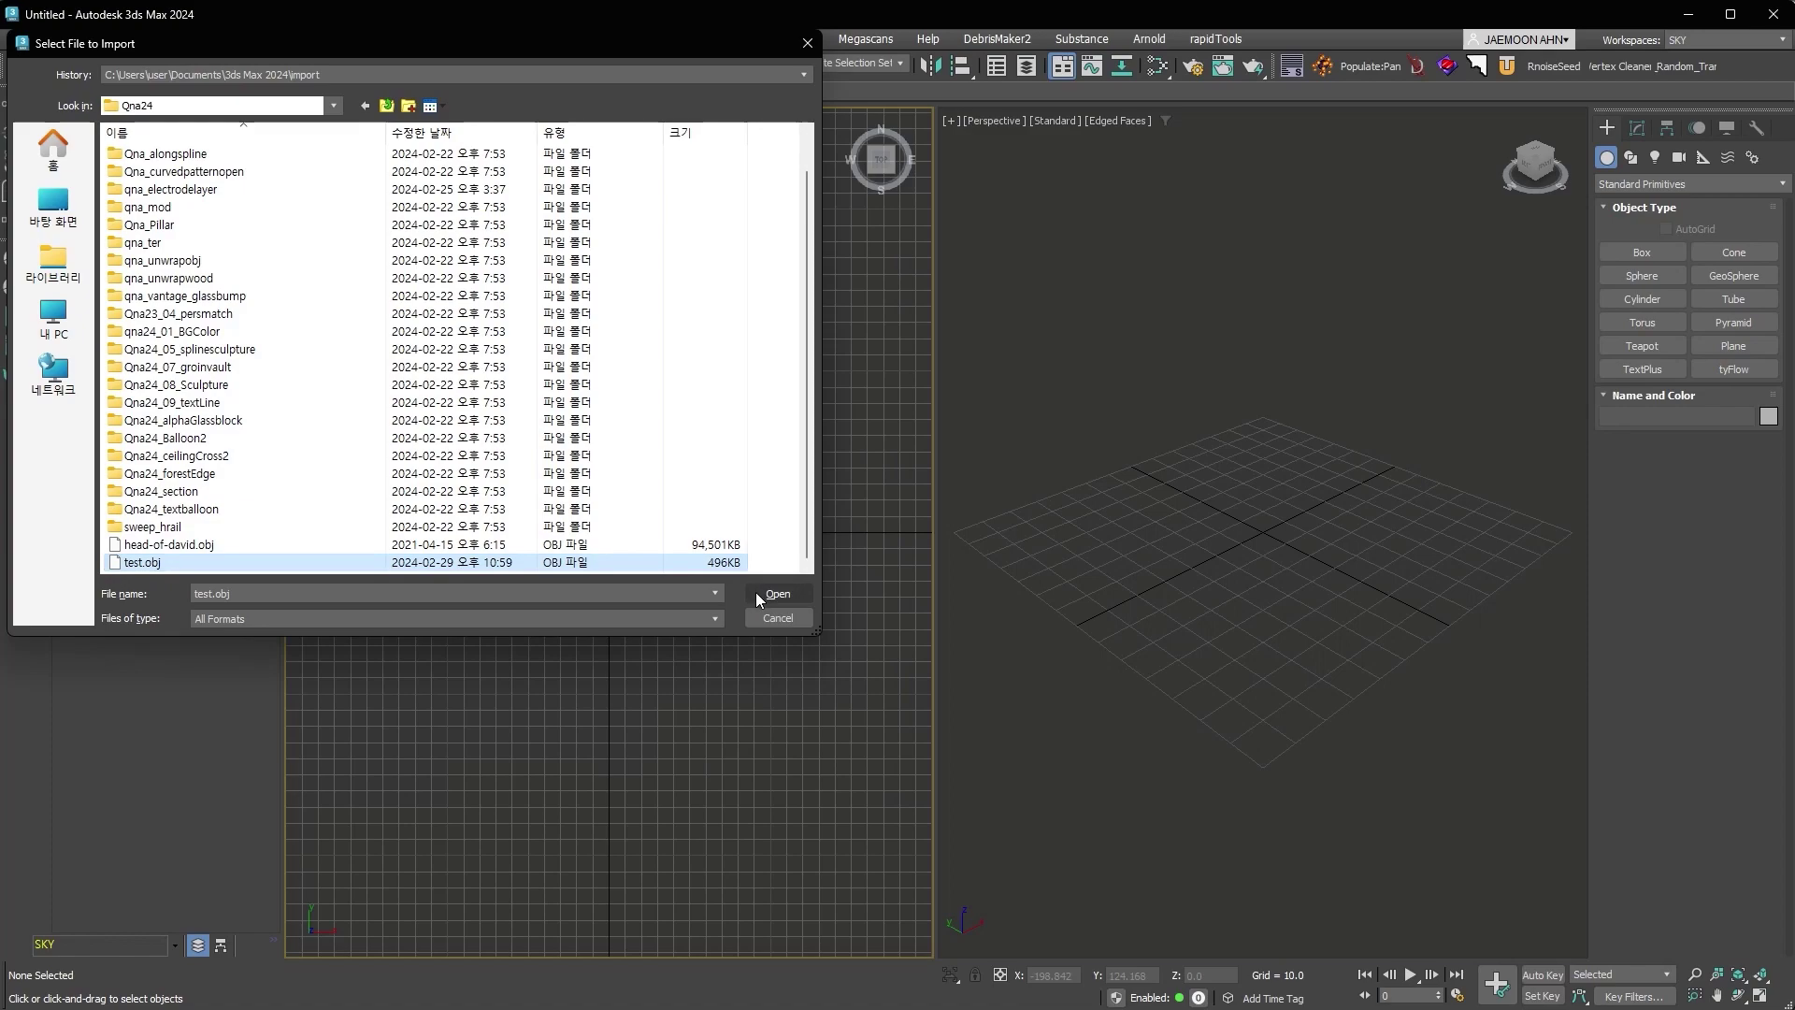
click(758, 589)
click(751, 828)
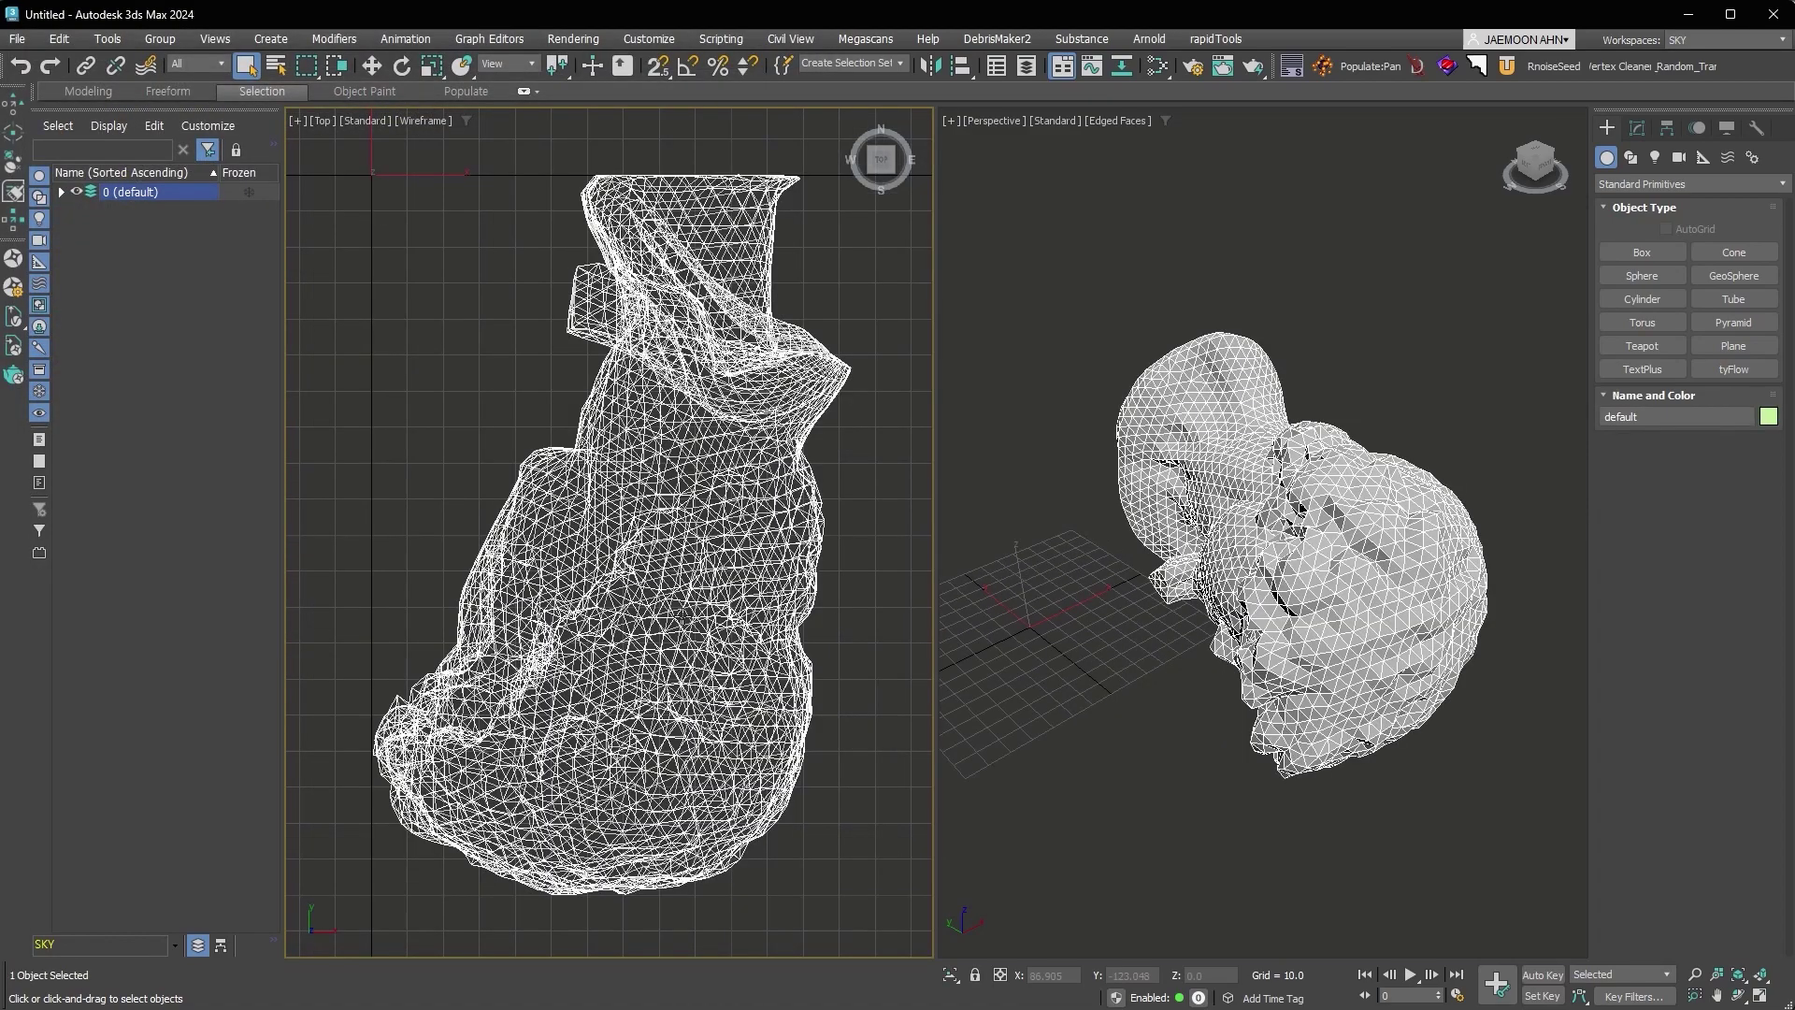
Rotate the head 90° upright in the Left view using Angle Snap.
key(l)
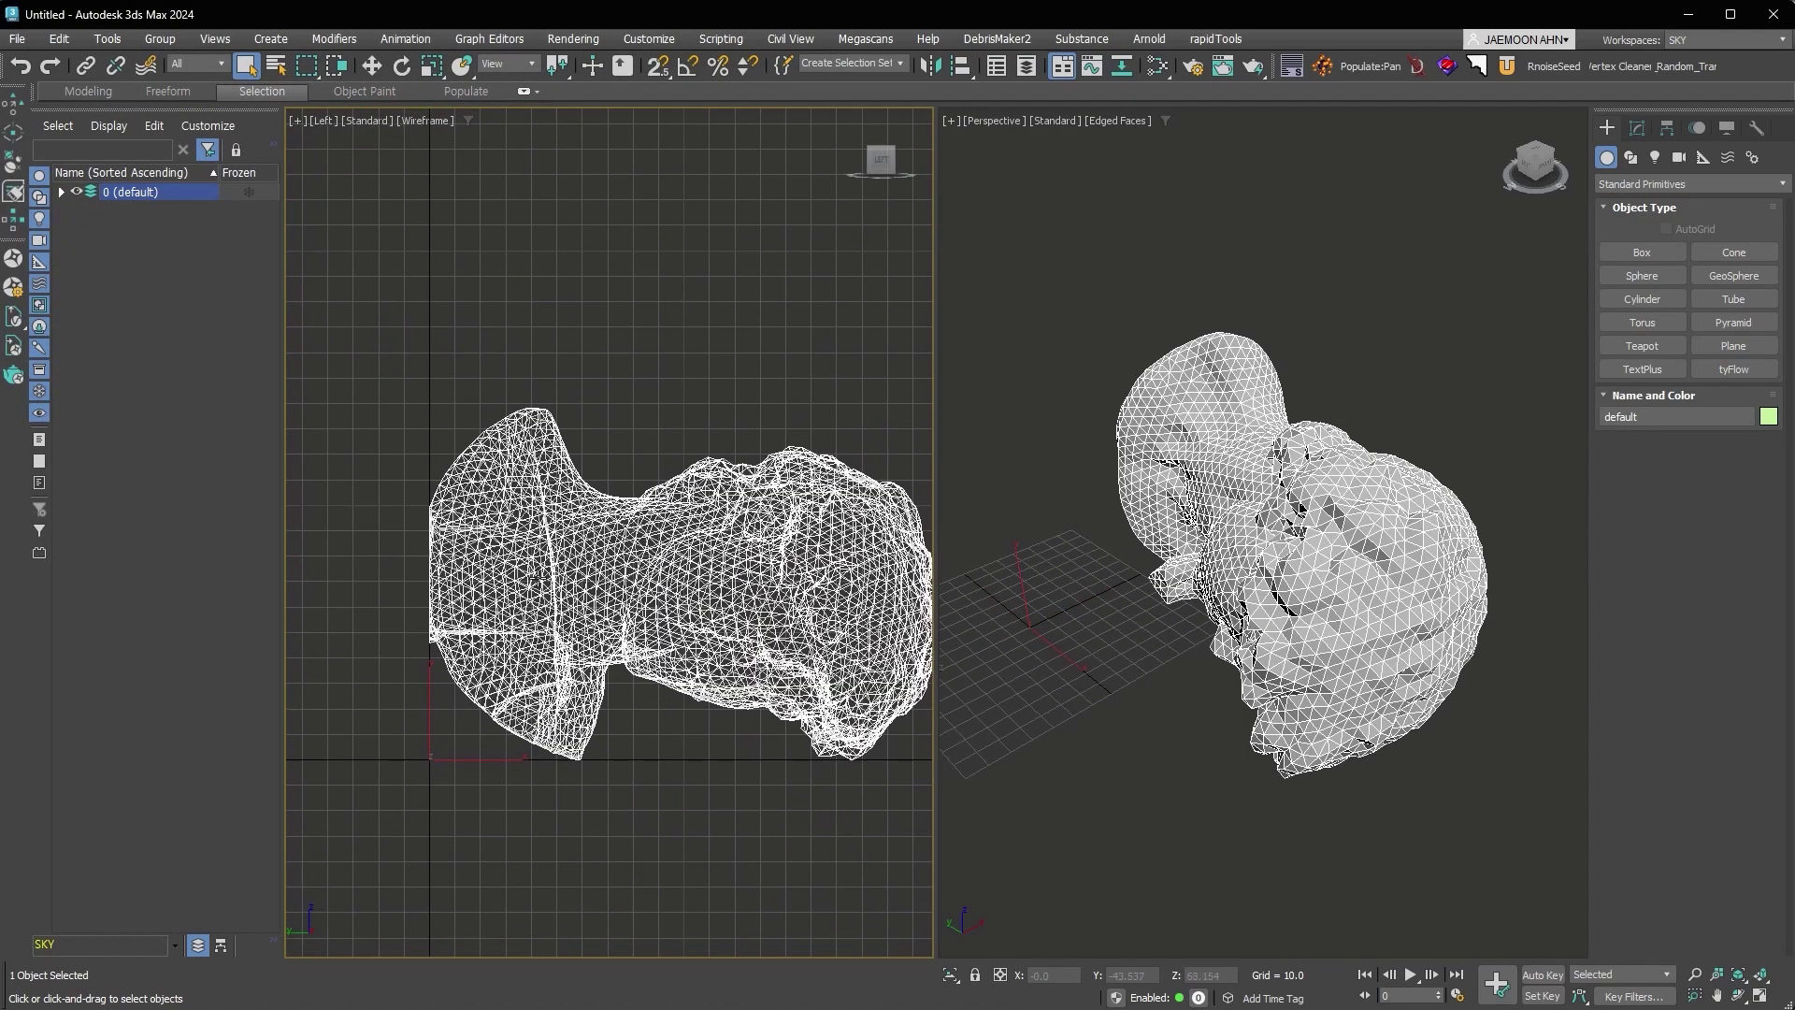
right_click(542, 566)
click(566, 595)
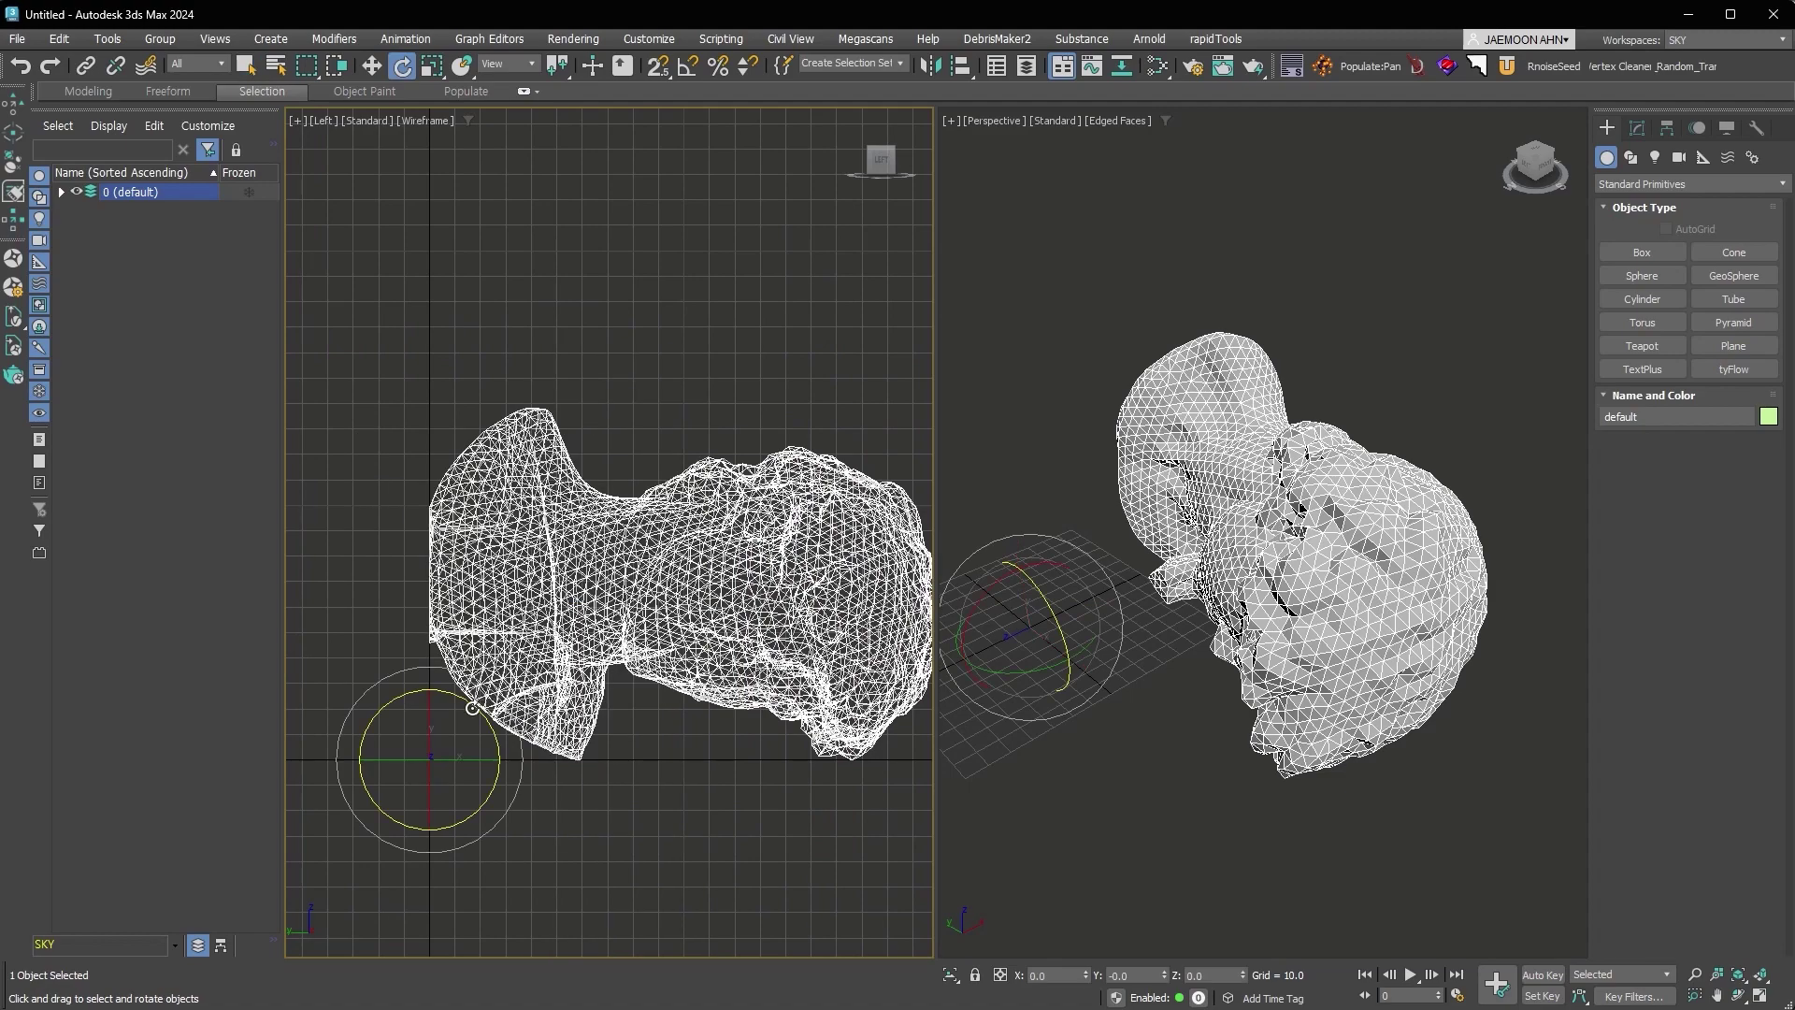
key(a)
drag(470, 706, 386, 677)
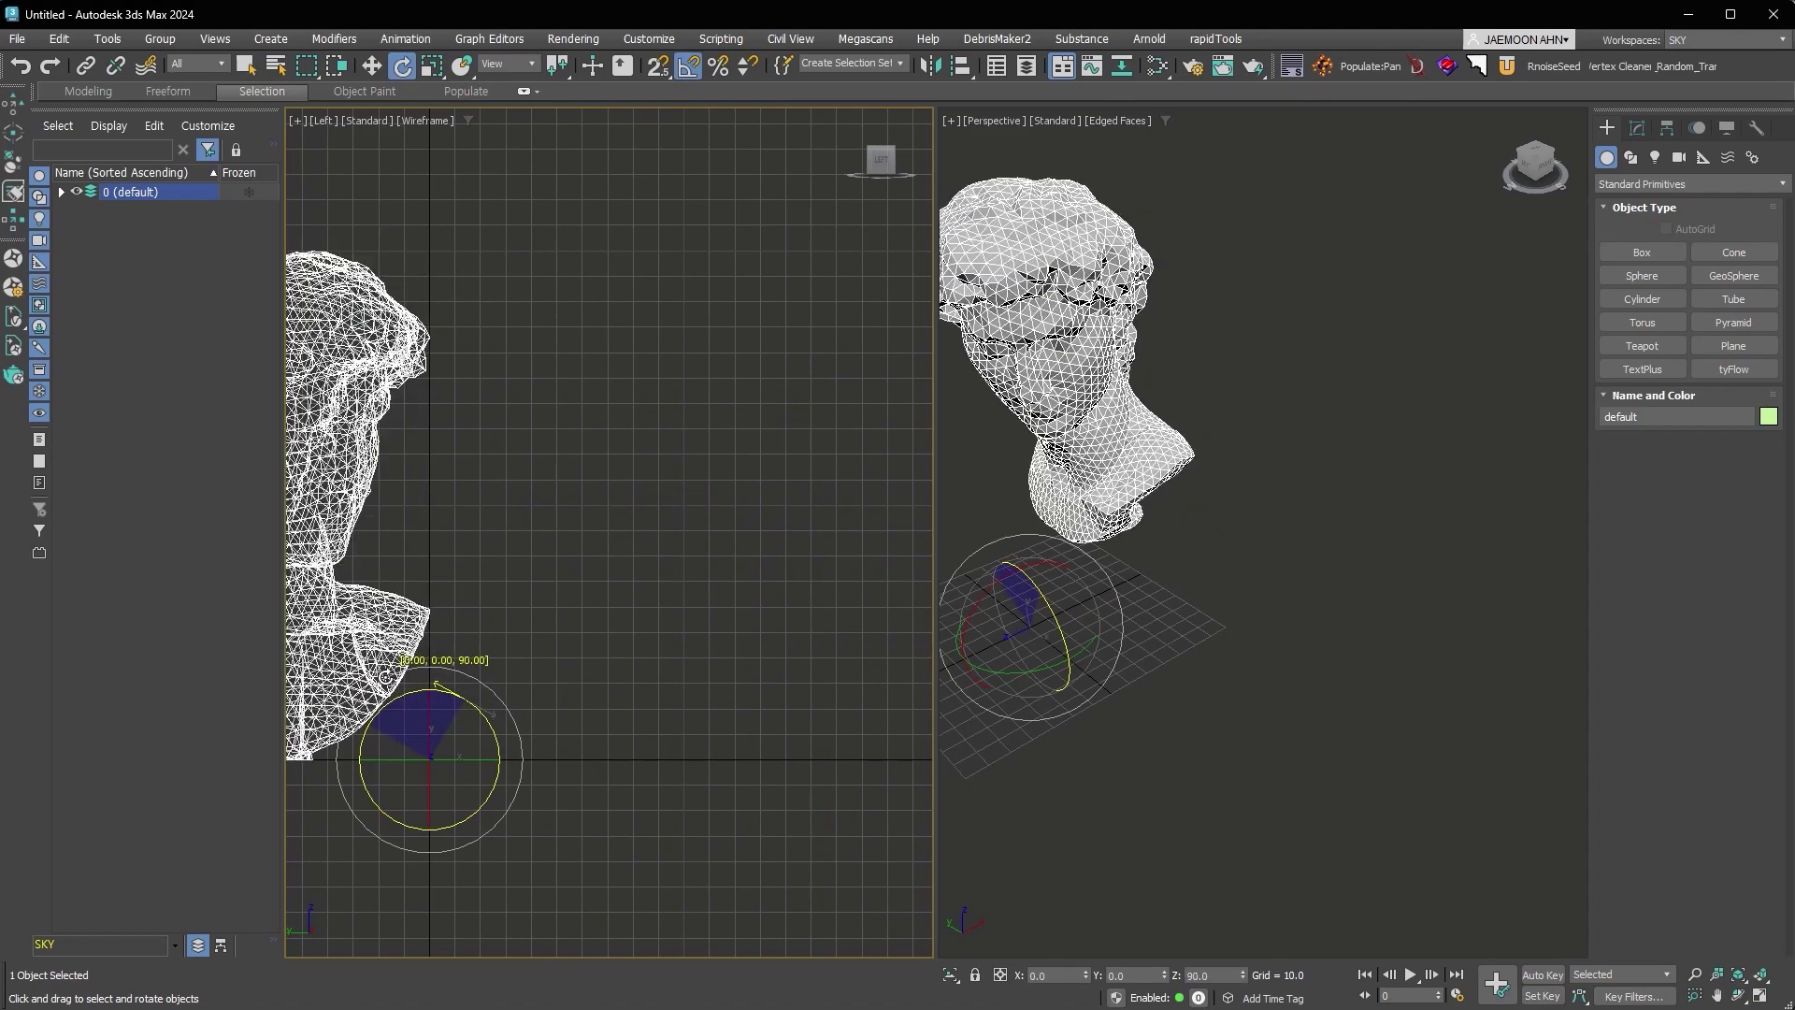
Frame the head, set the right view to Front facing the face, and hide the grid.
alt+middle_drag(1191, 634, 1270, 675)
key(ctrl+shift+z)
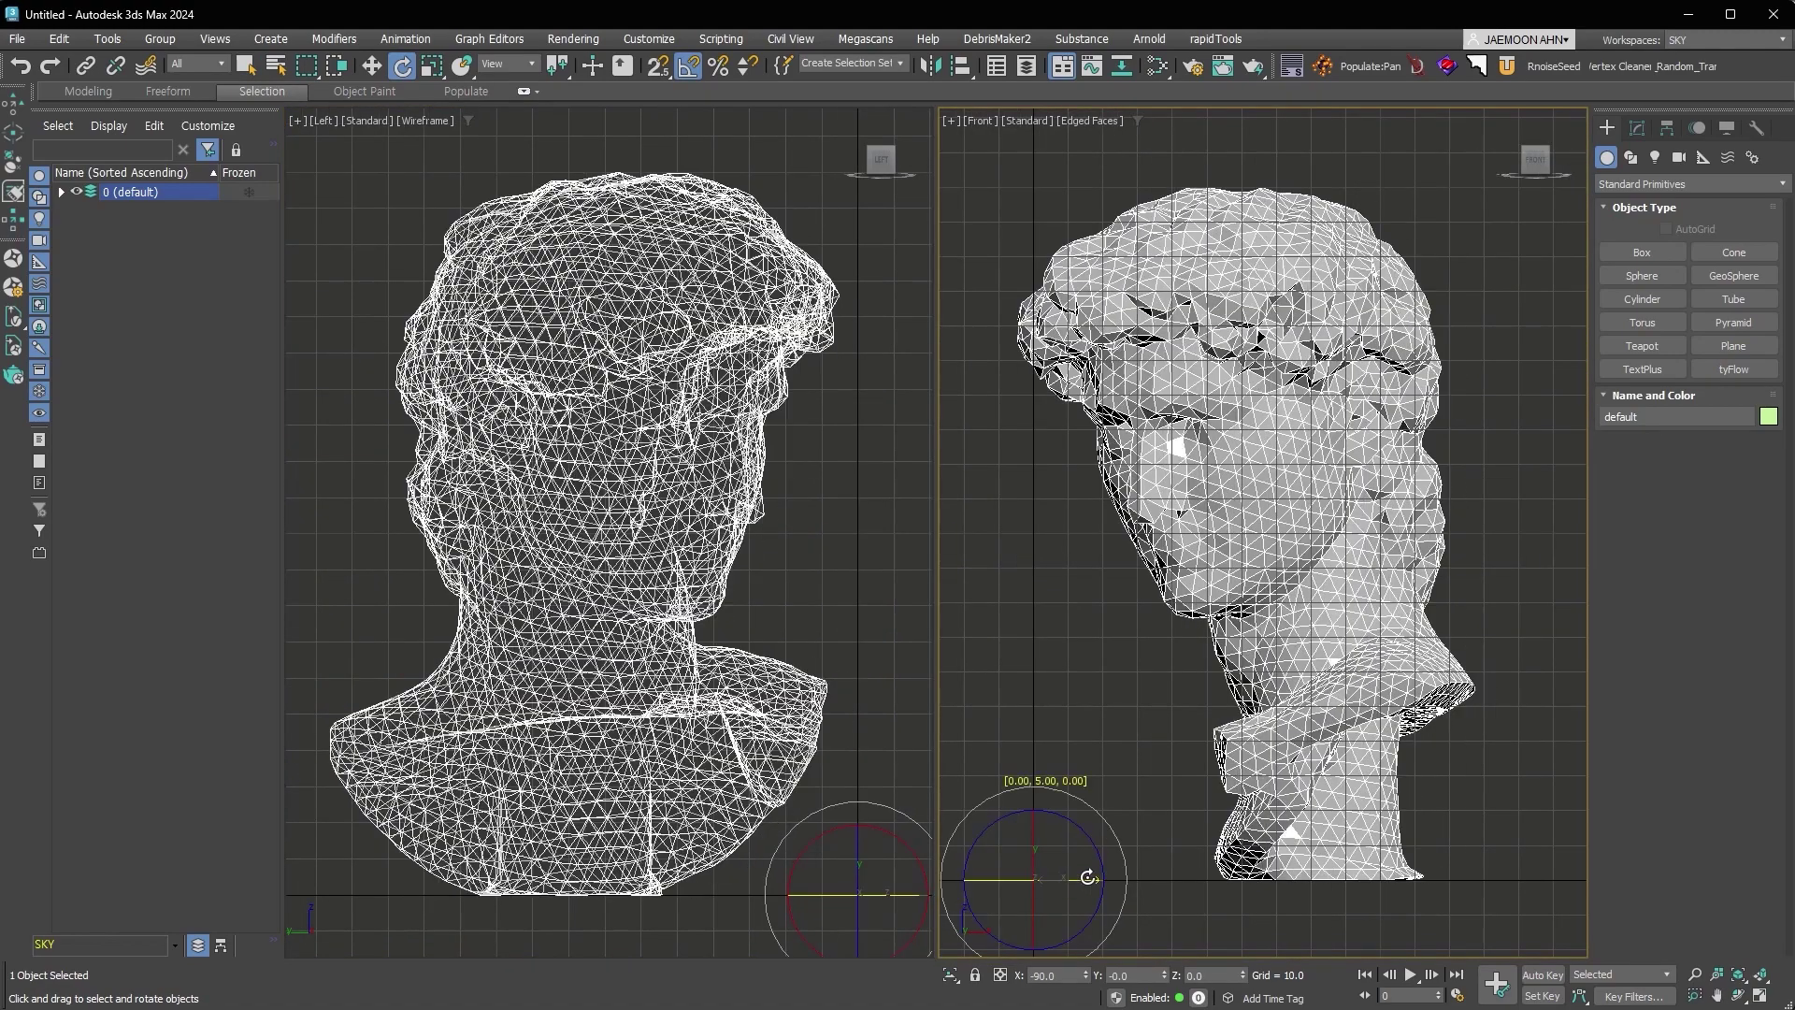
key(f)
drag(1130, 874, 1401, 619)
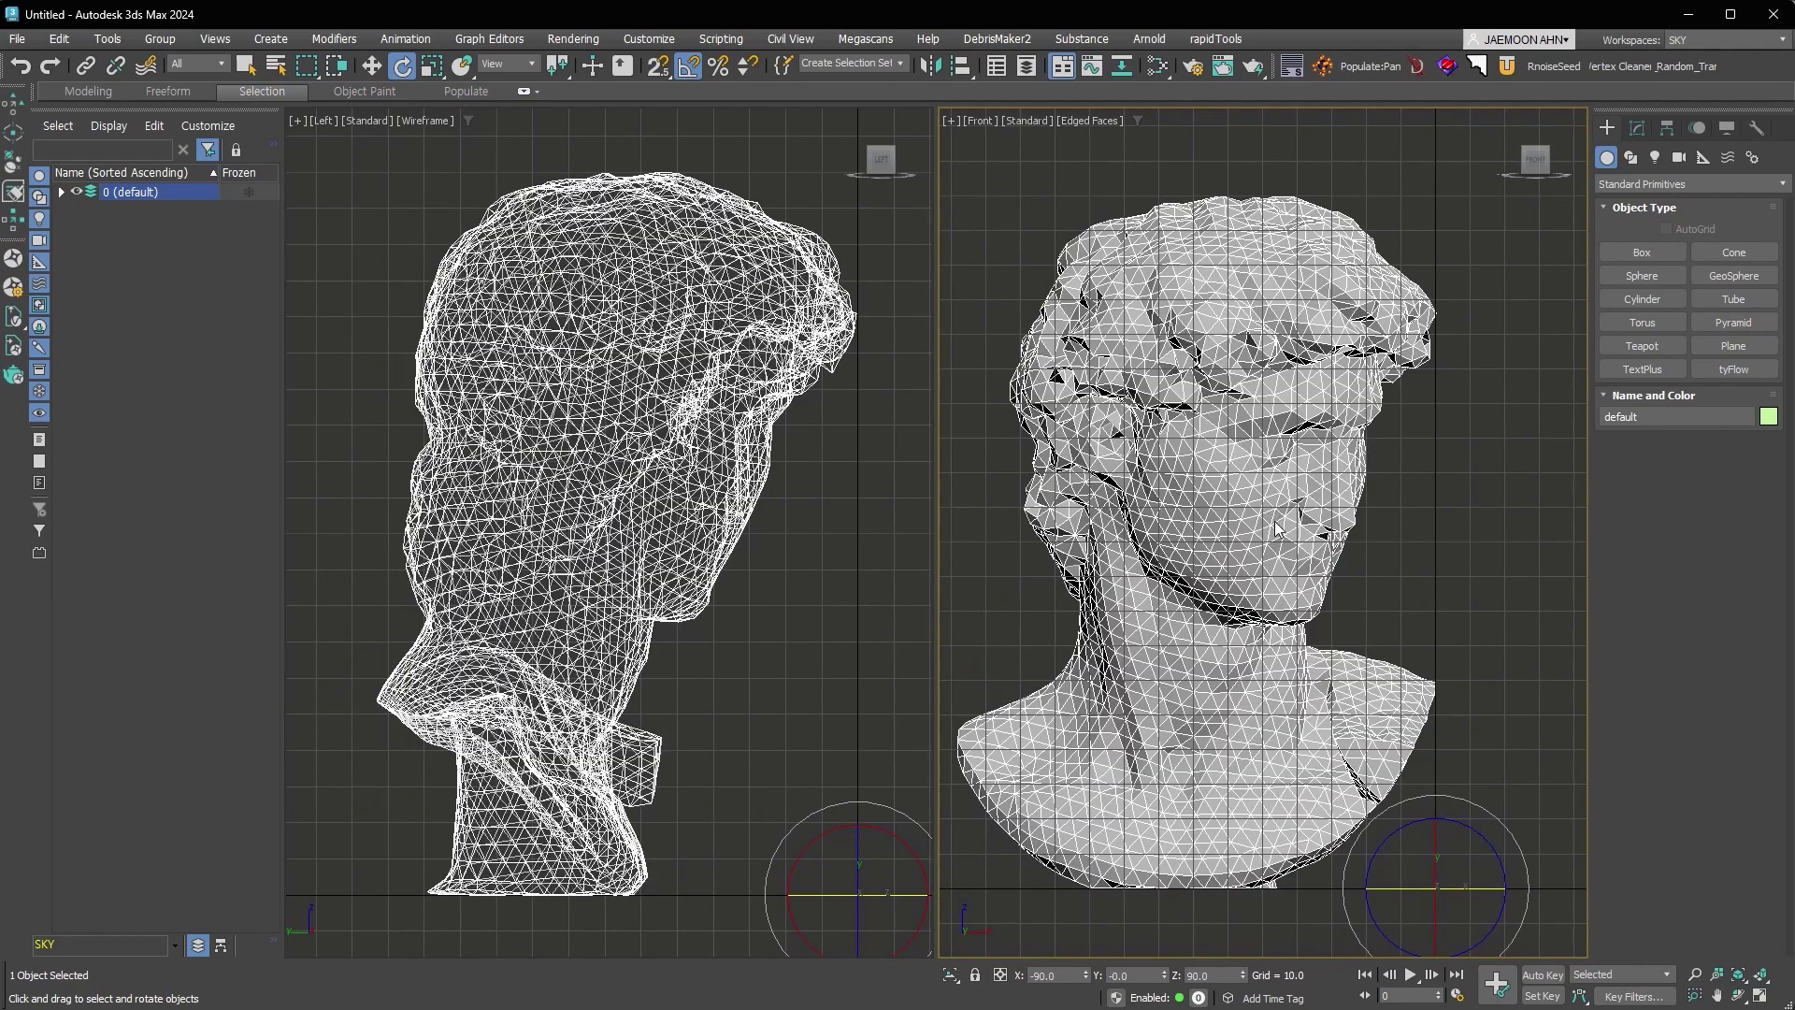
key(w)
alt+middle_drag(1382, 688, 1375, 655)
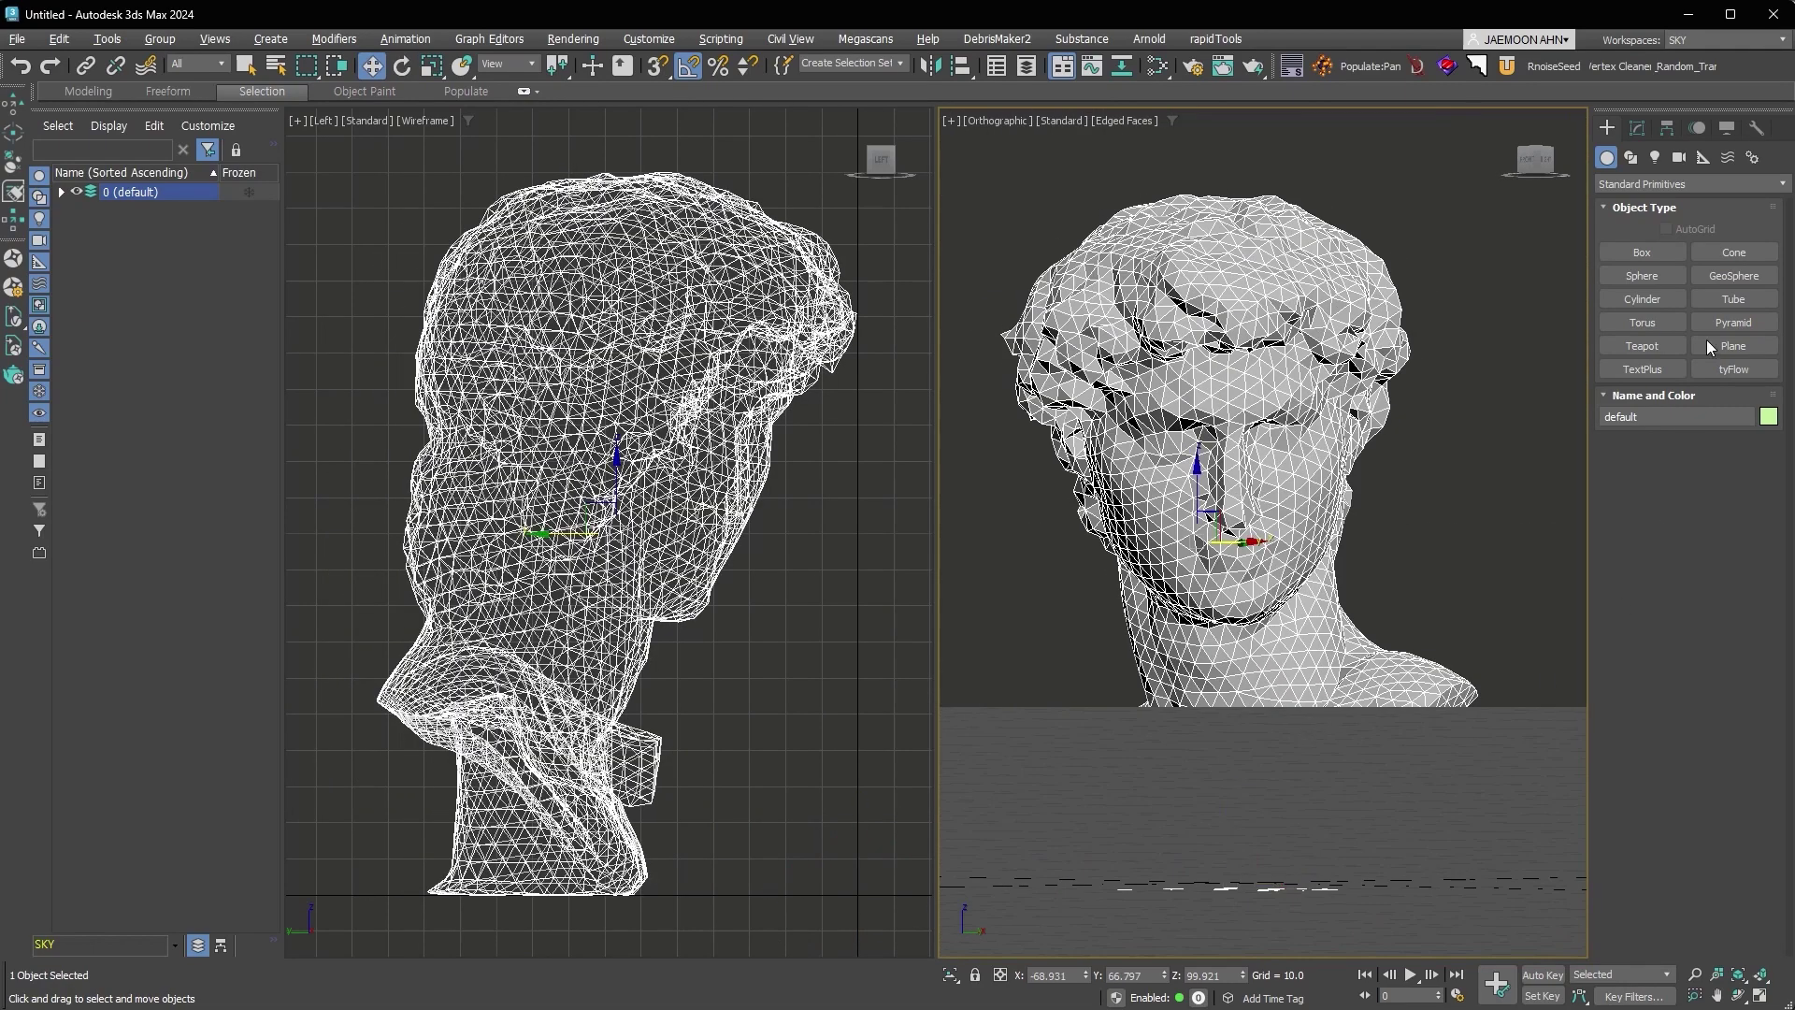
key(g)
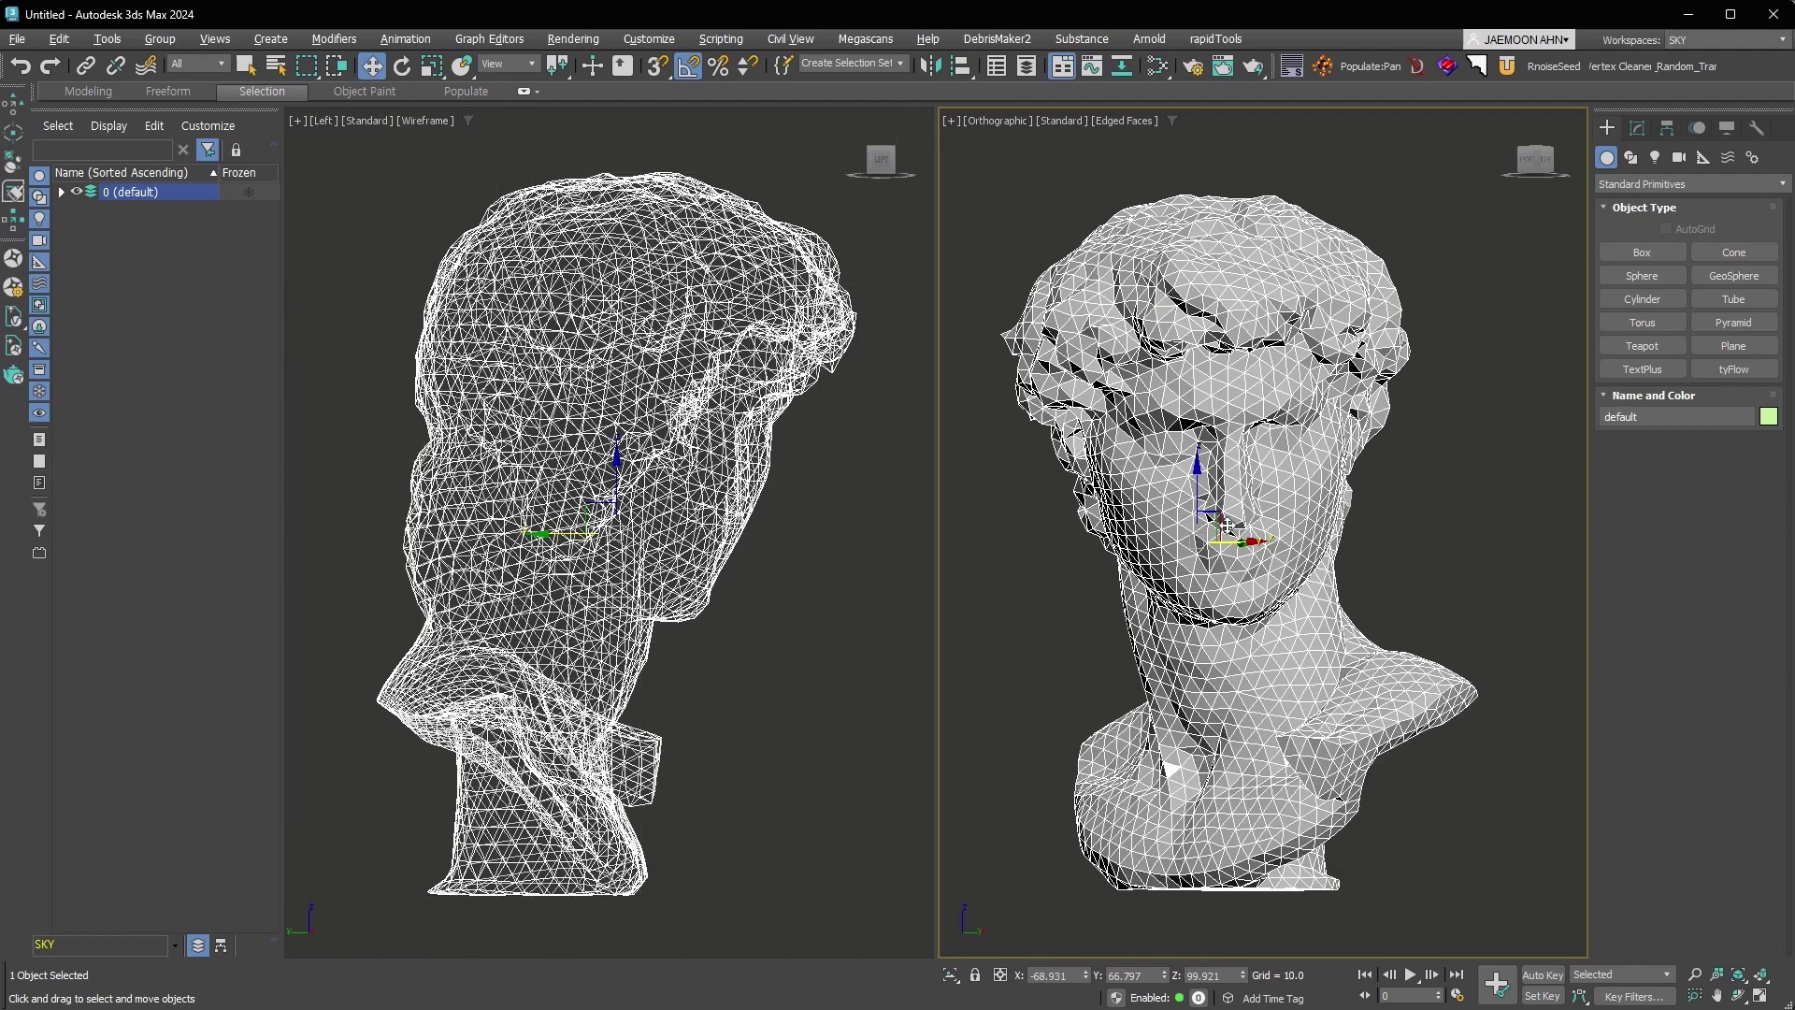
click(1757, 128)
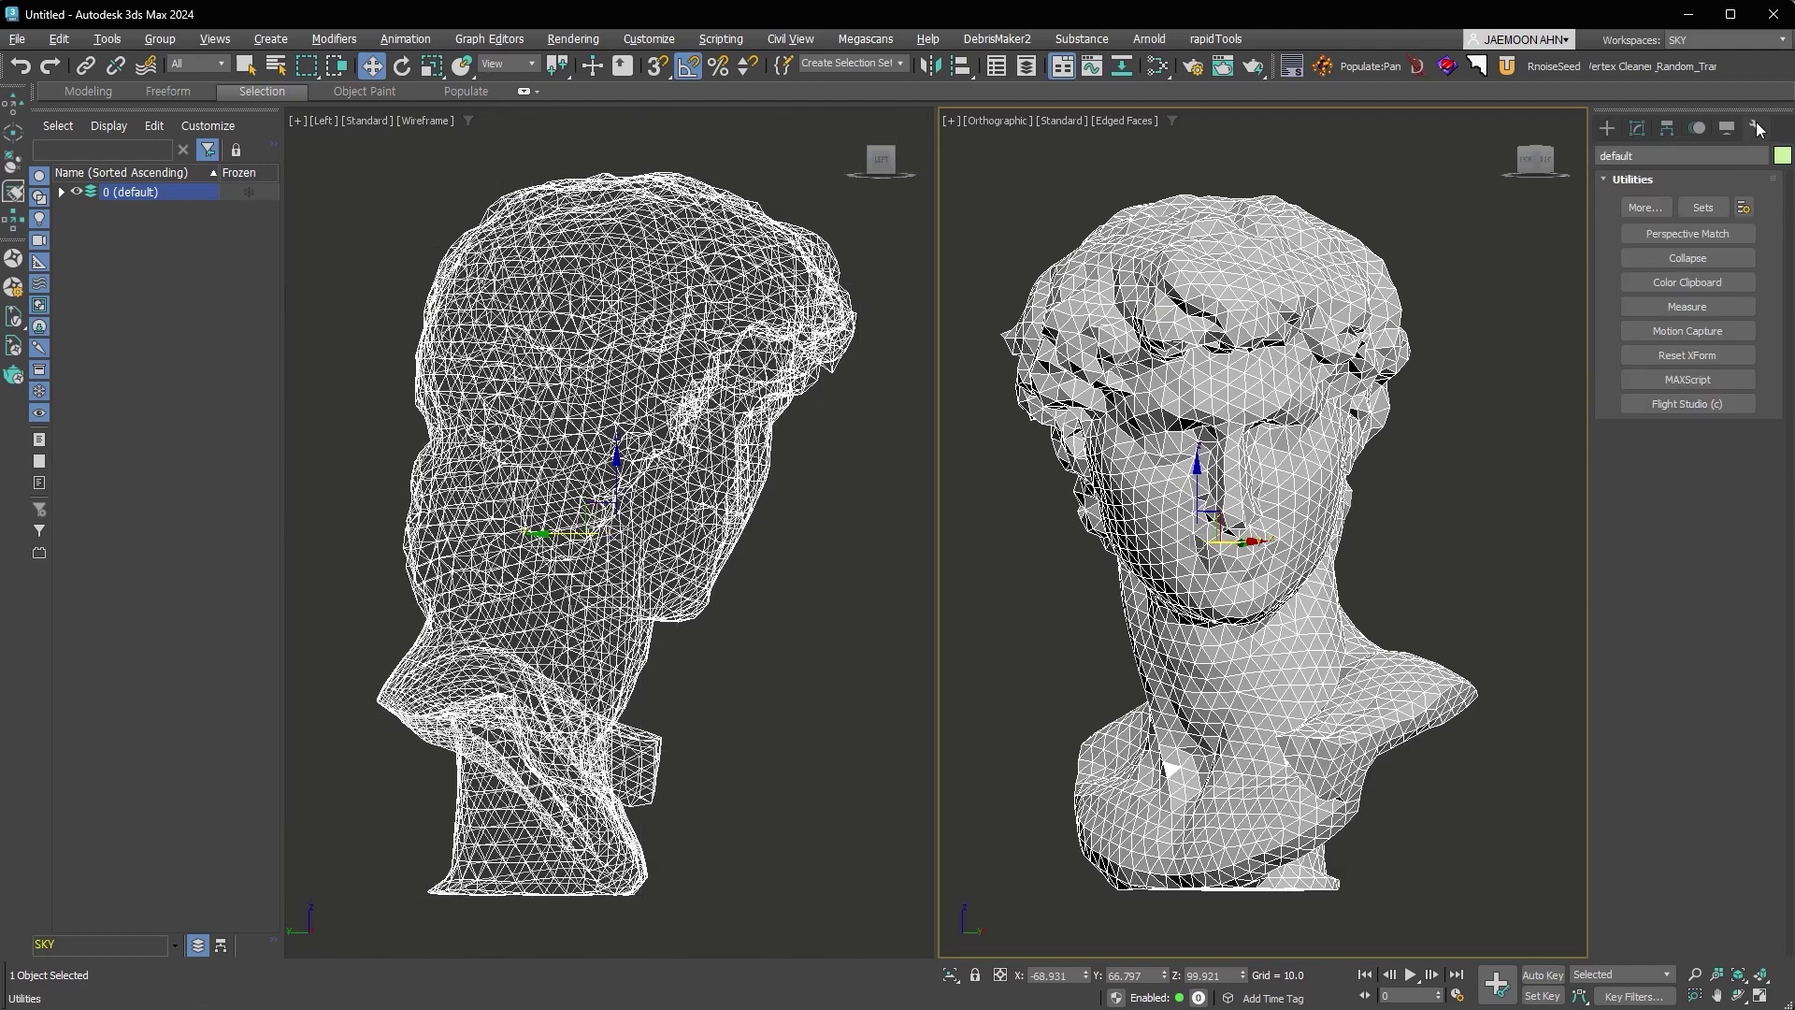
Reset the head's XForm and weld all of its vertices together.
click(1711, 356)
click(1719, 465)
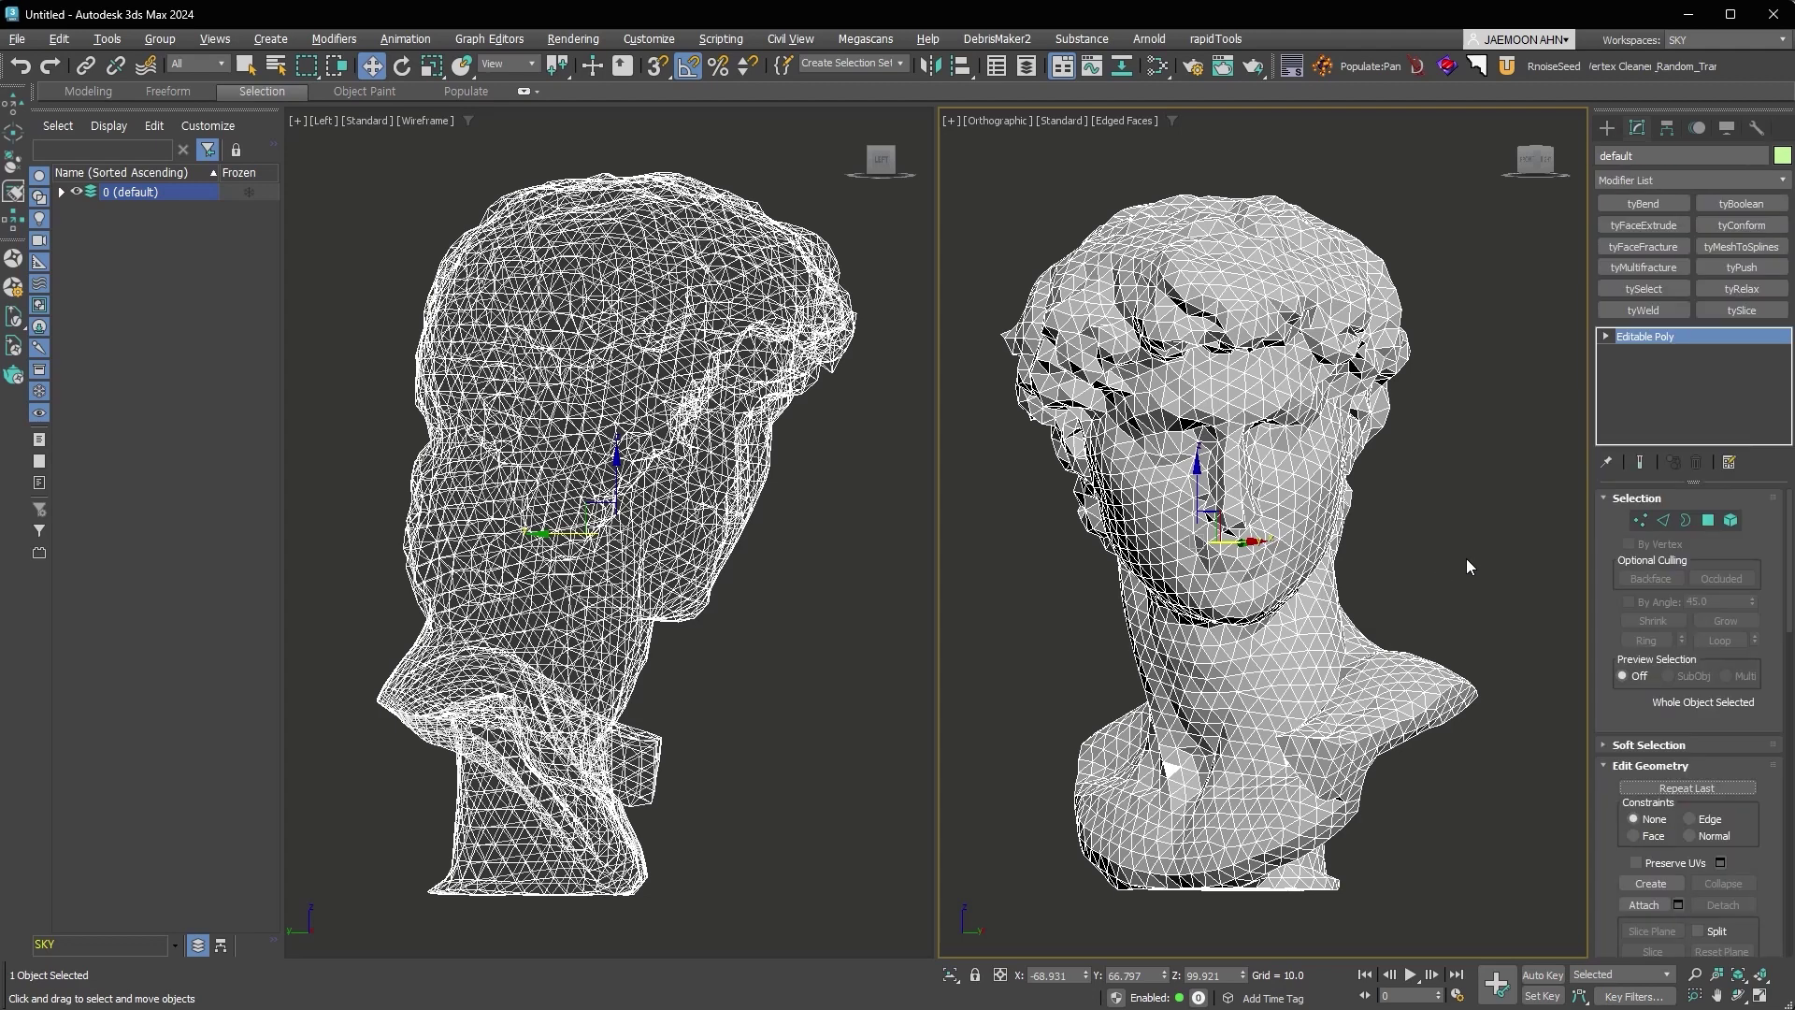
click(1641, 521)
key(ctrl+a)
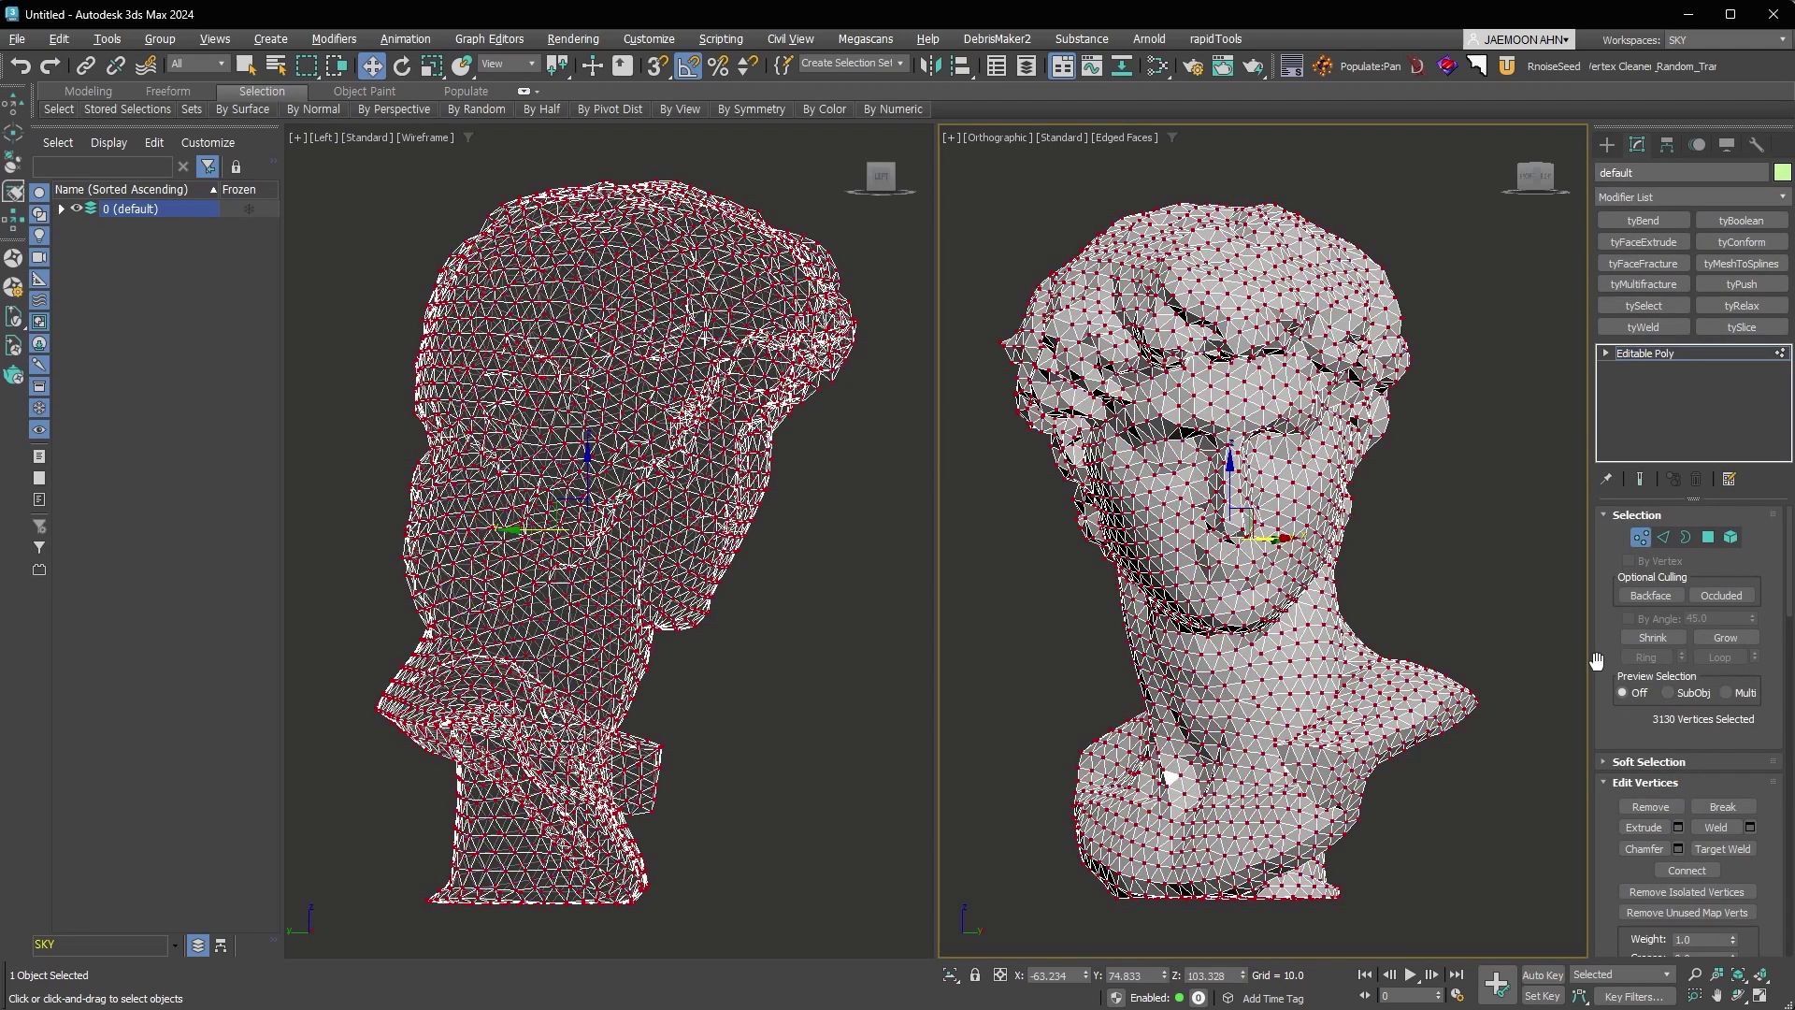
click(1719, 824)
click(1643, 540)
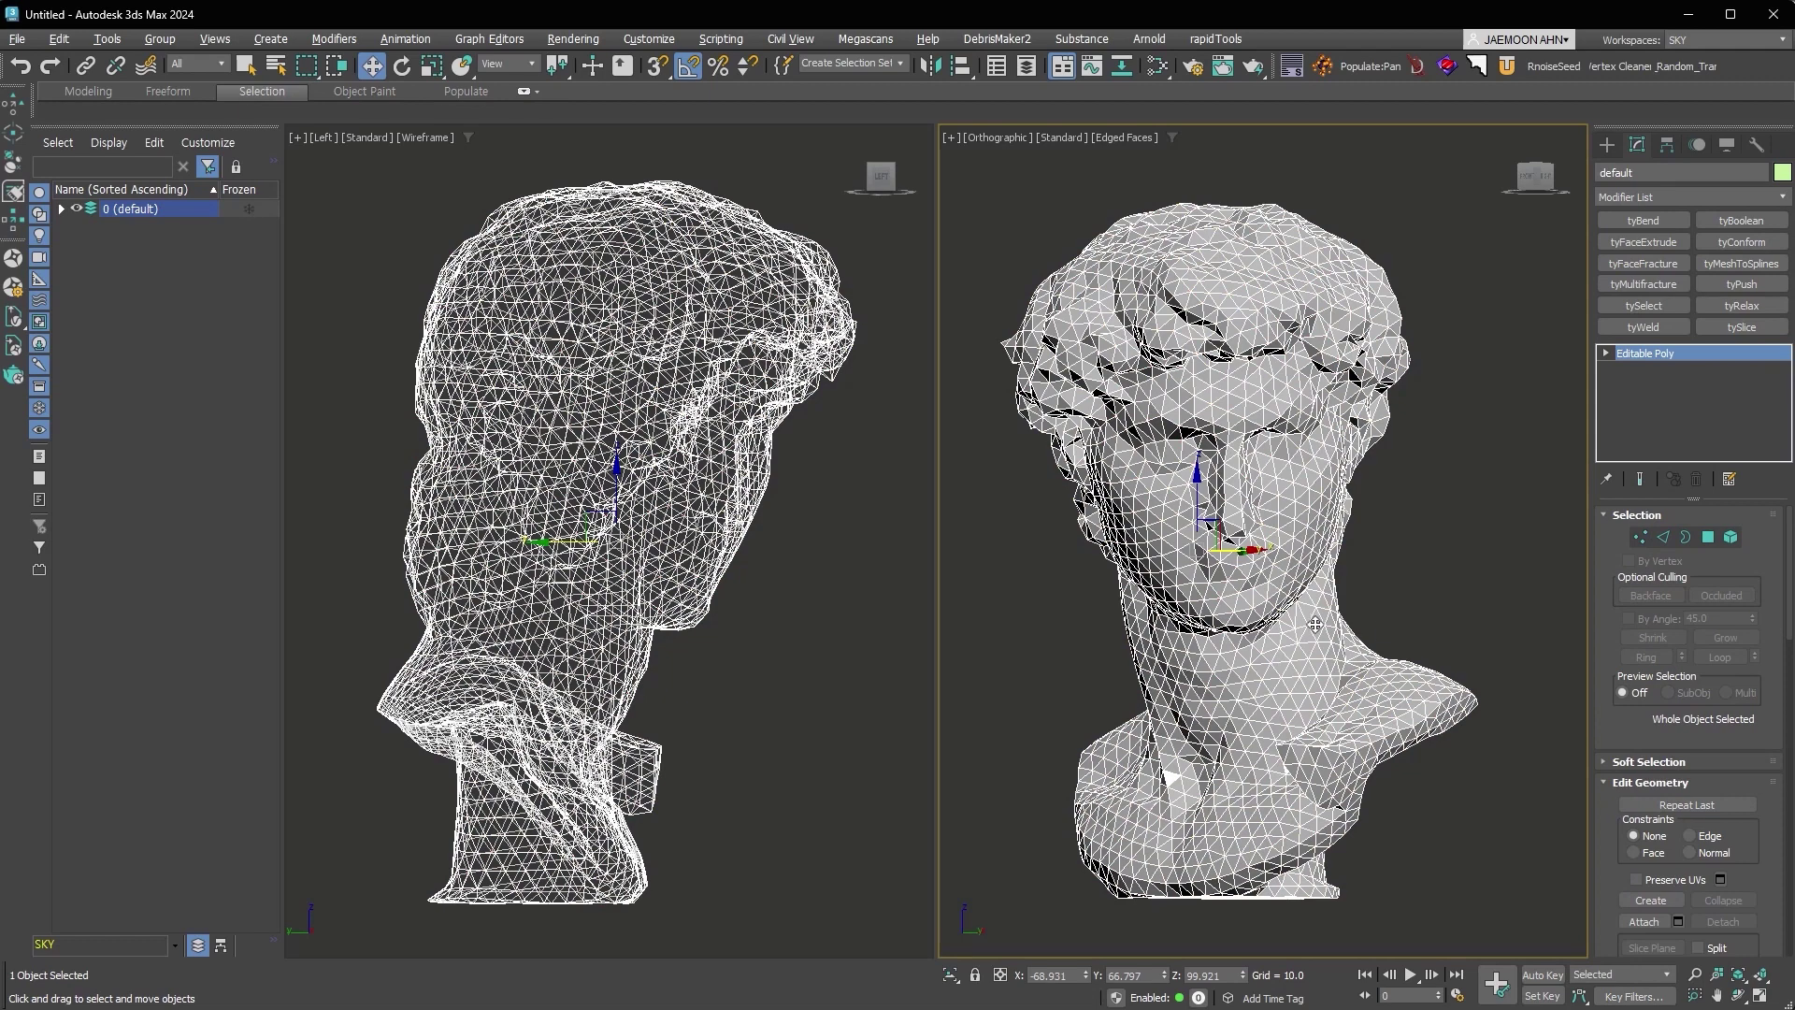
Add a TurboSmooth modifier at 1 iteration to the head.
key(ctrl+t)
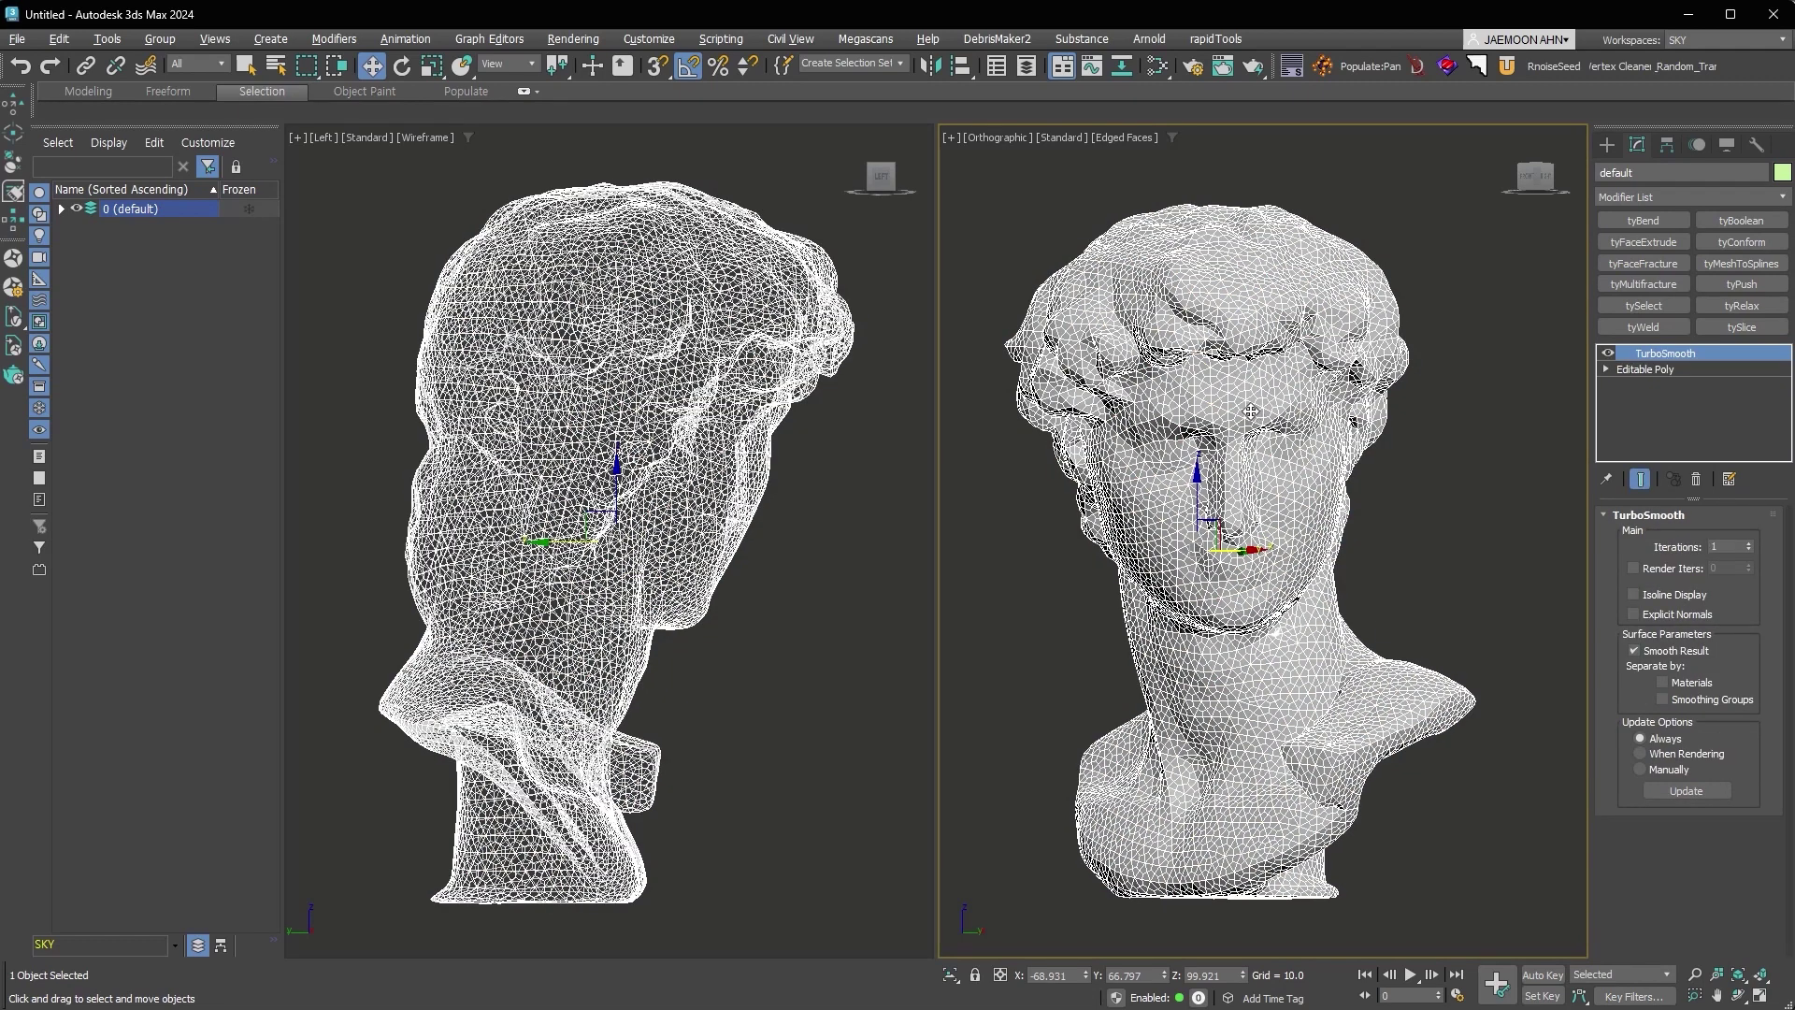
scroll(1250, 413, up, 5)
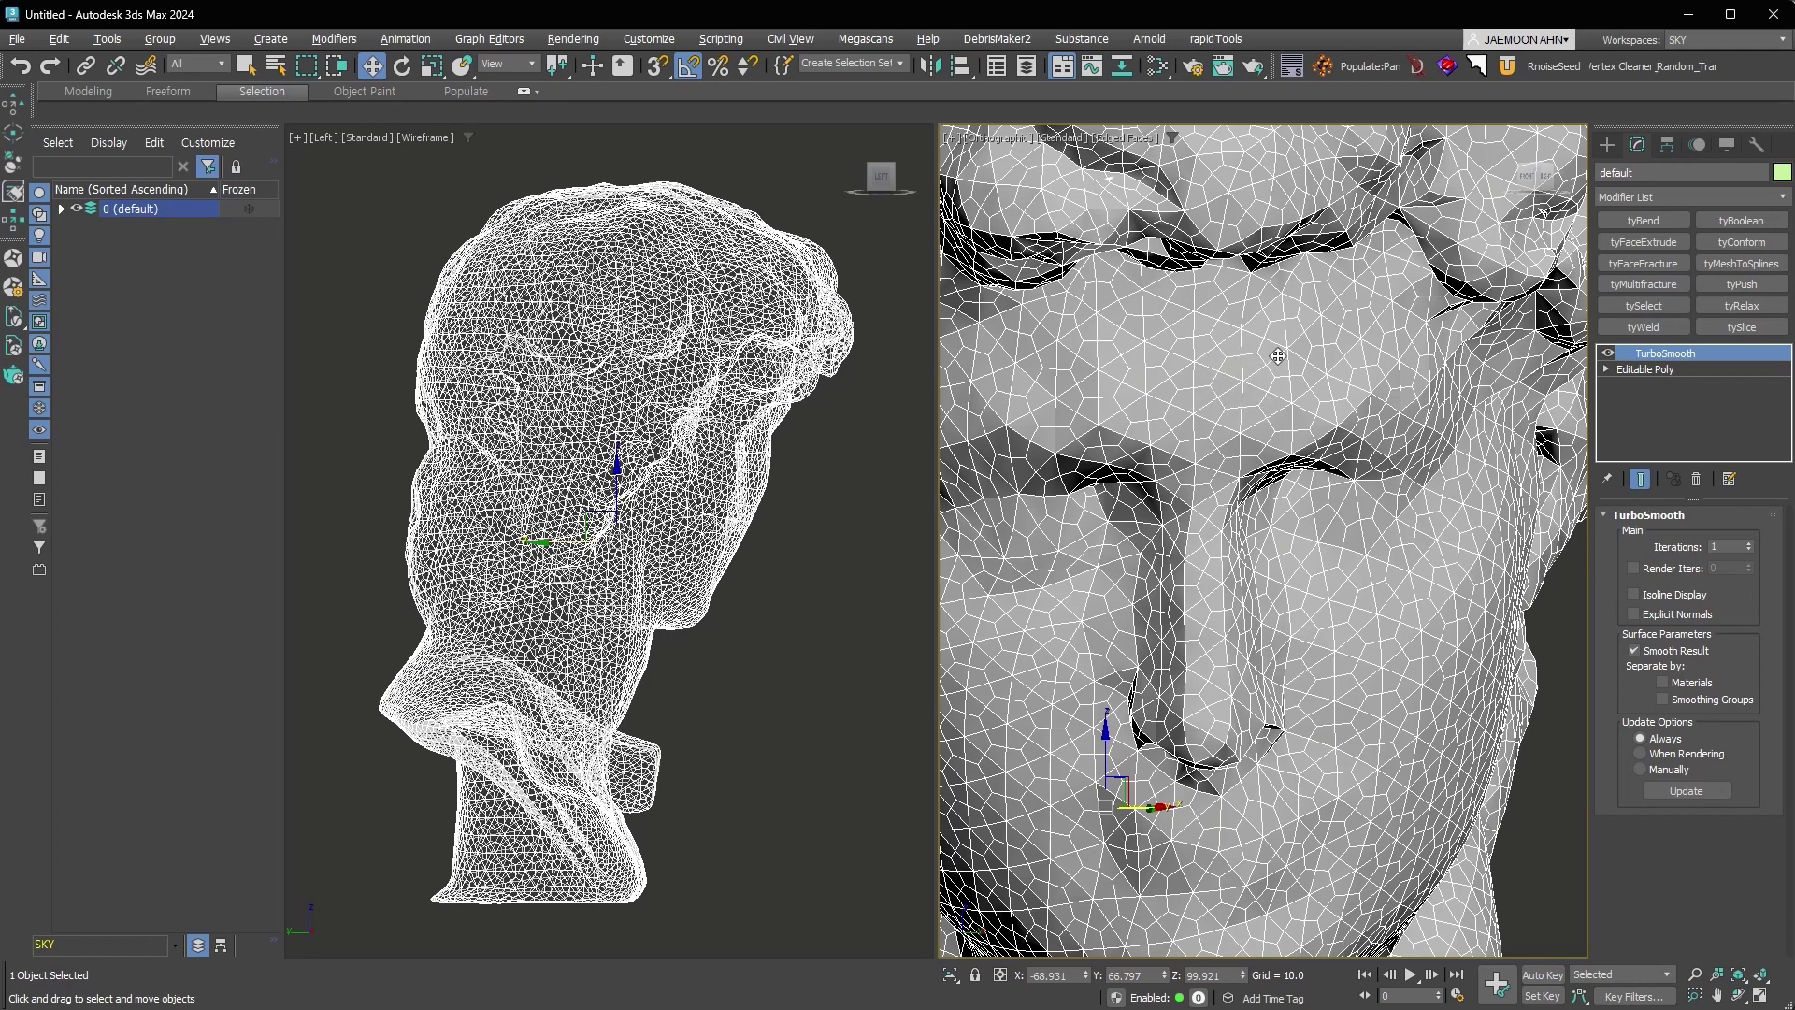
scroll(1342, 601, down, 2)
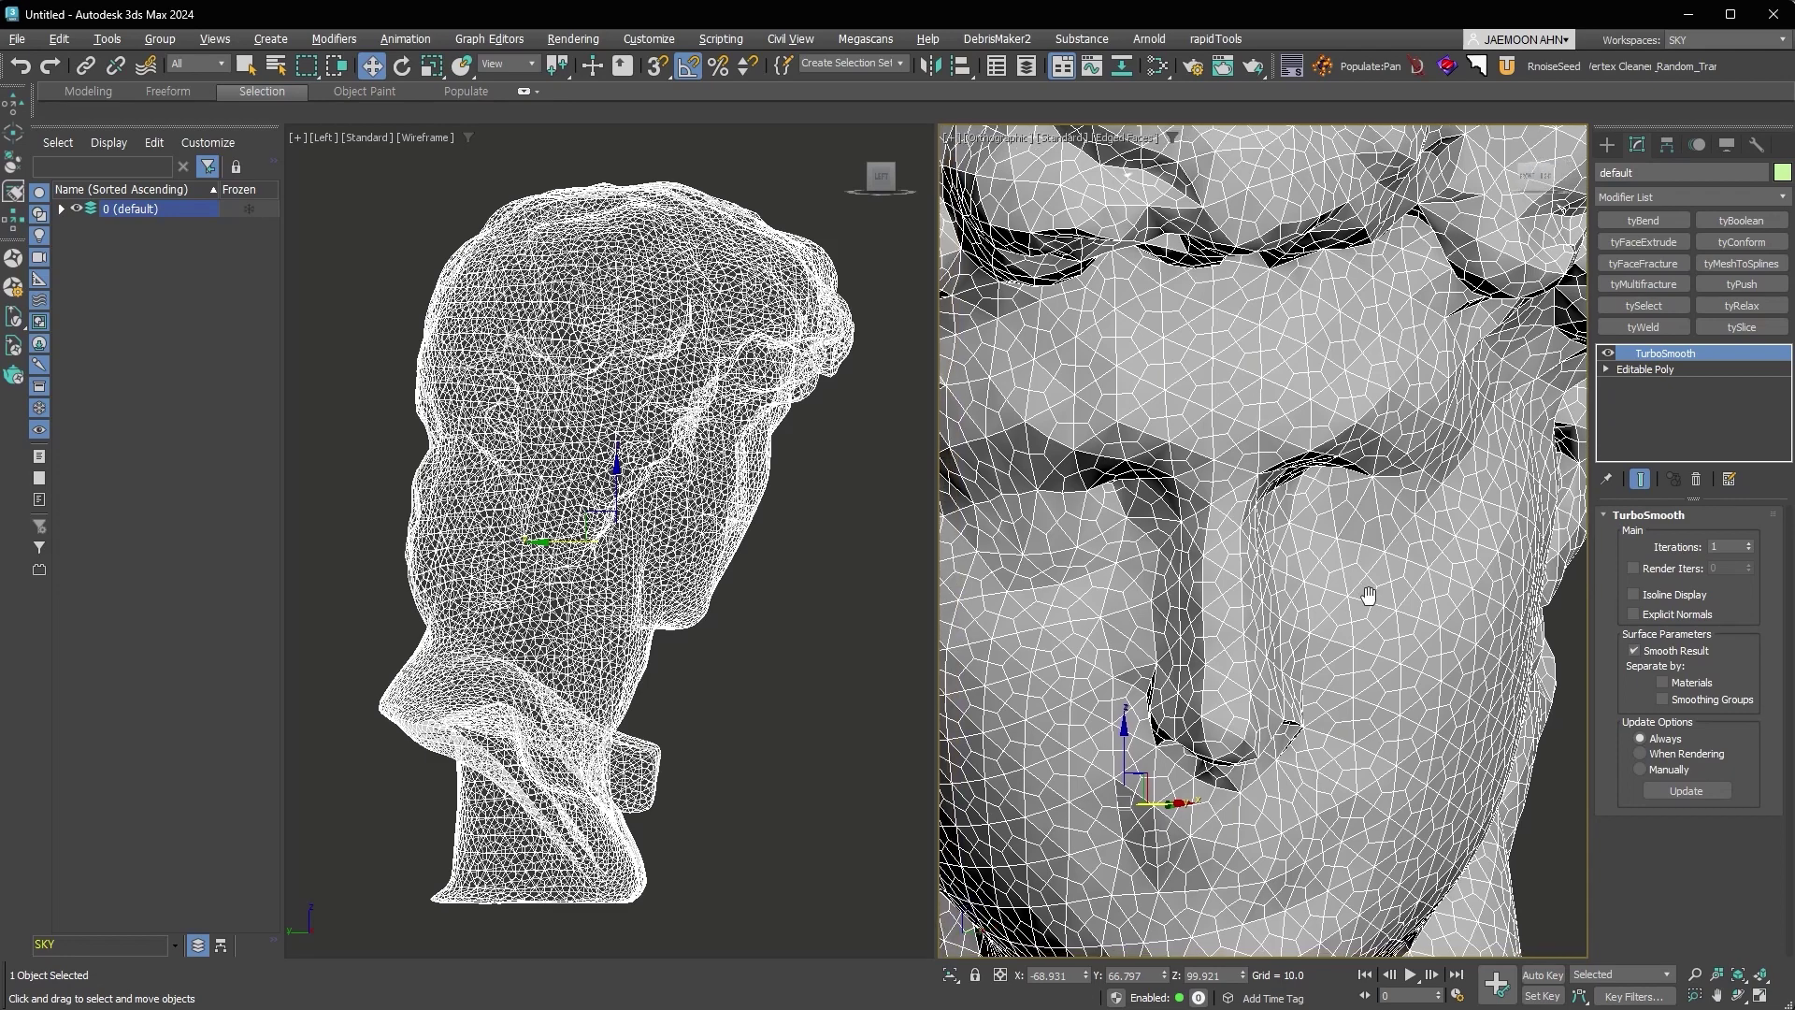
Undo the TurboSmooth and pick a starting vertex on the forehead.
scroll(1361, 594, down, 2)
key(ctrl+z)
click(1641, 538)
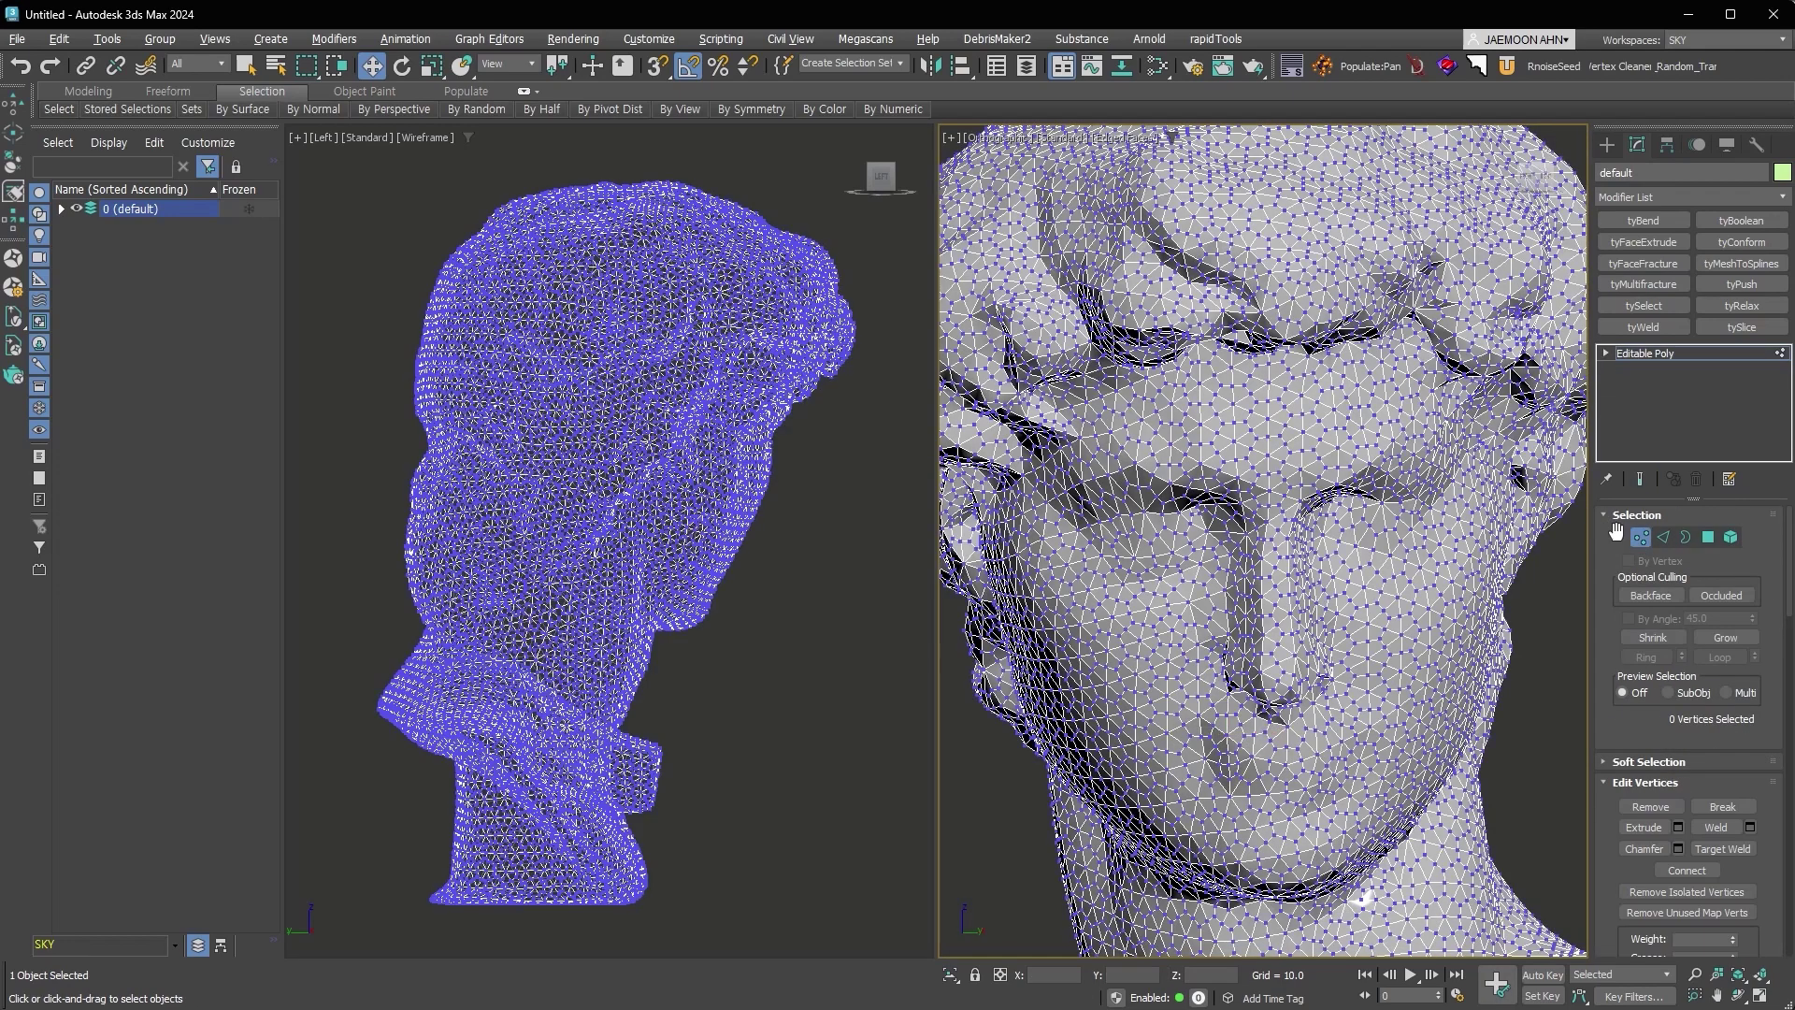
scroll(1281, 413, up, 5)
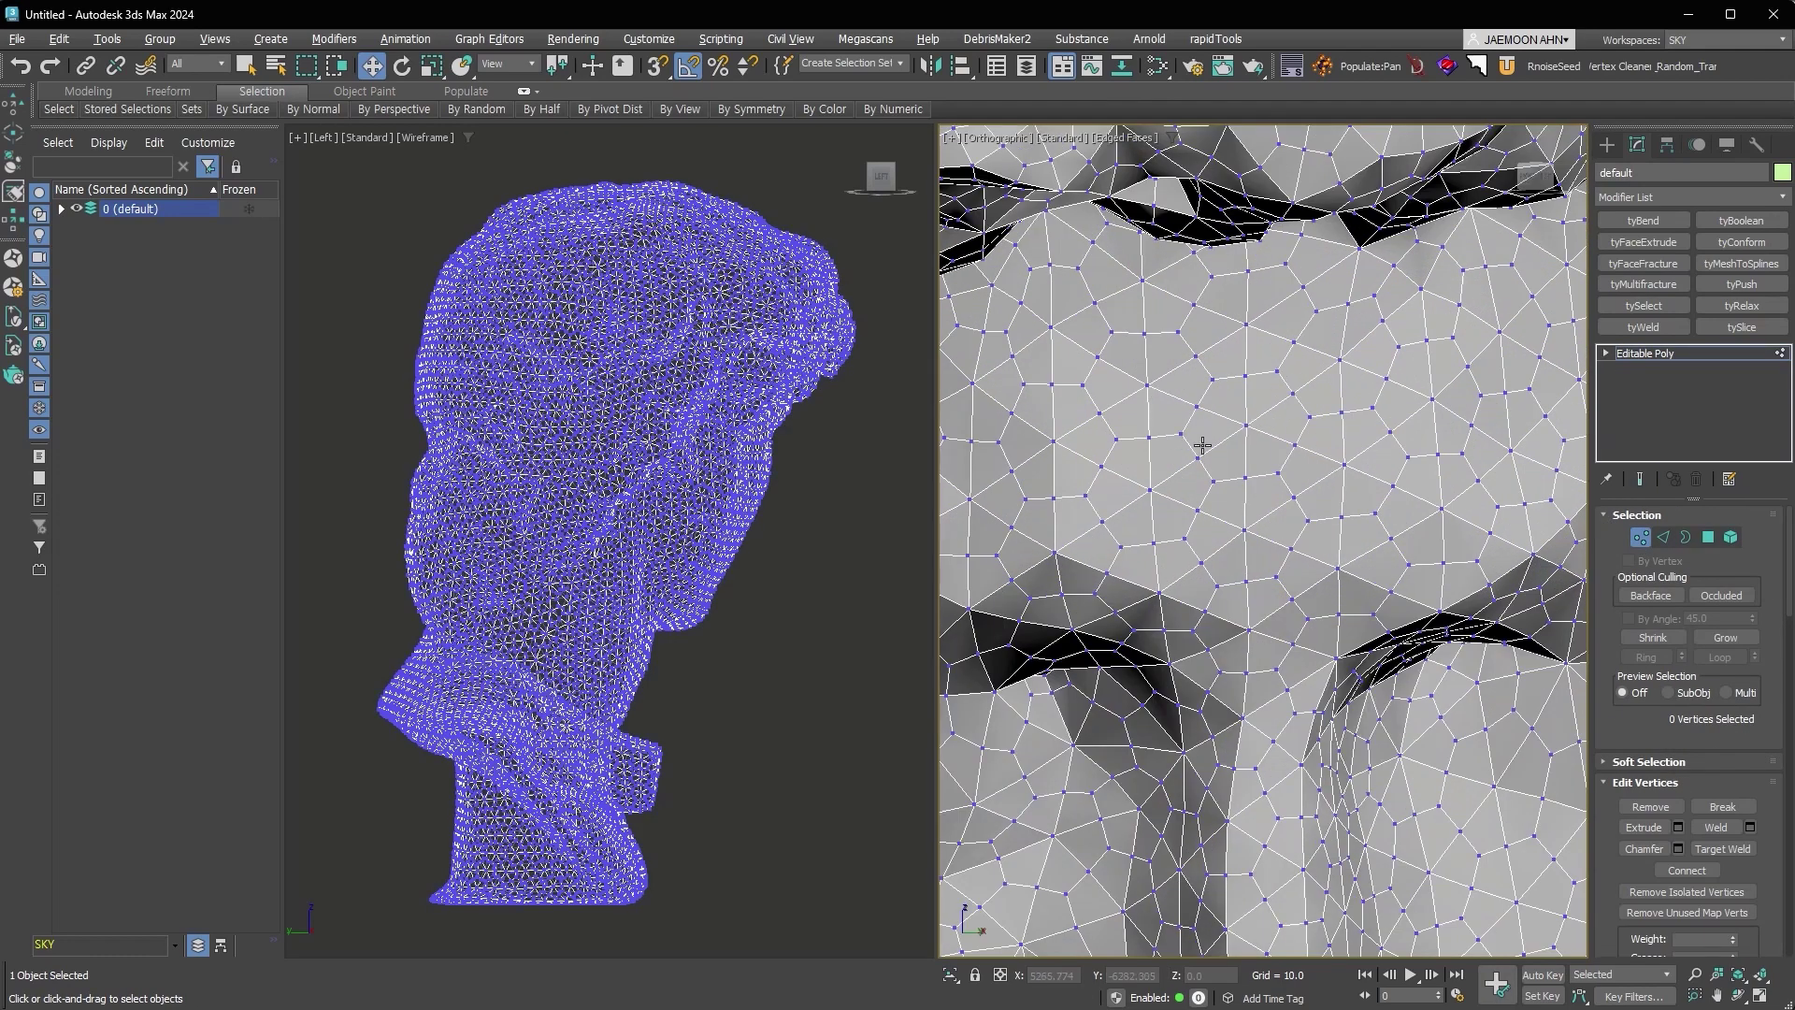
click(1246, 426)
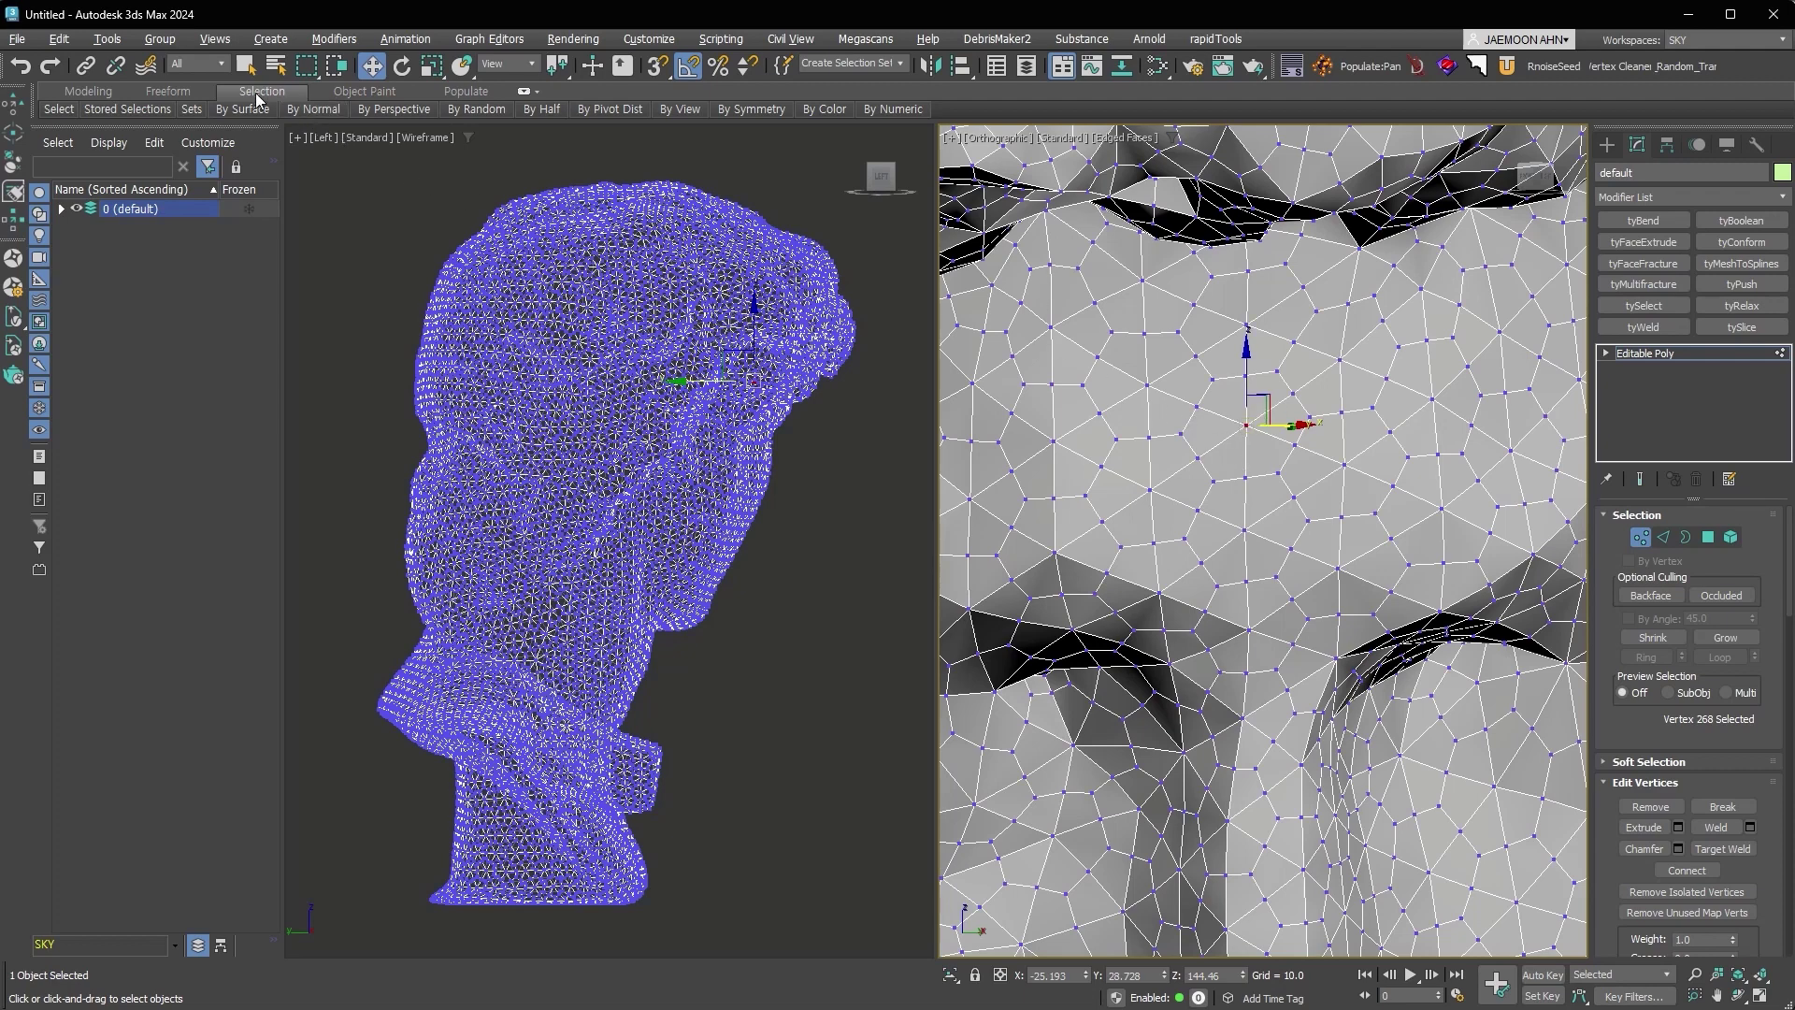
mouse_move(892, 110)
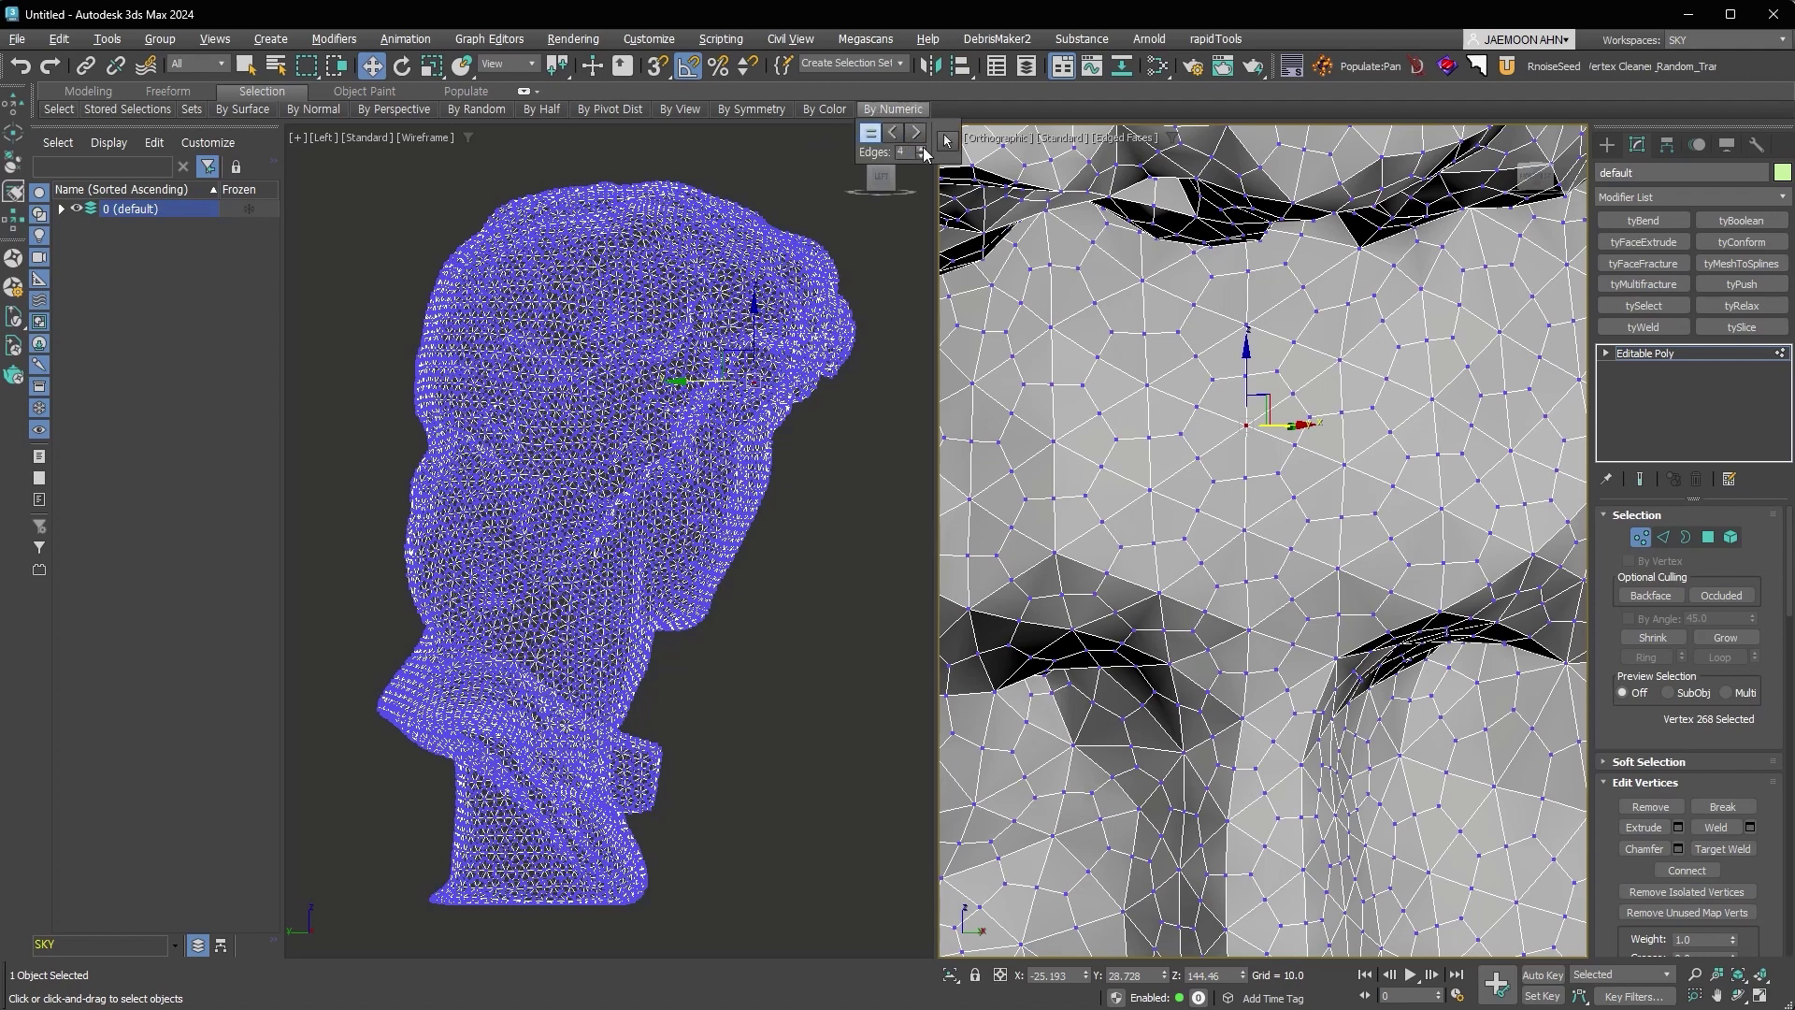
Select vertices at regular intervals across the head with Select By Numeric.
click(870, 132)
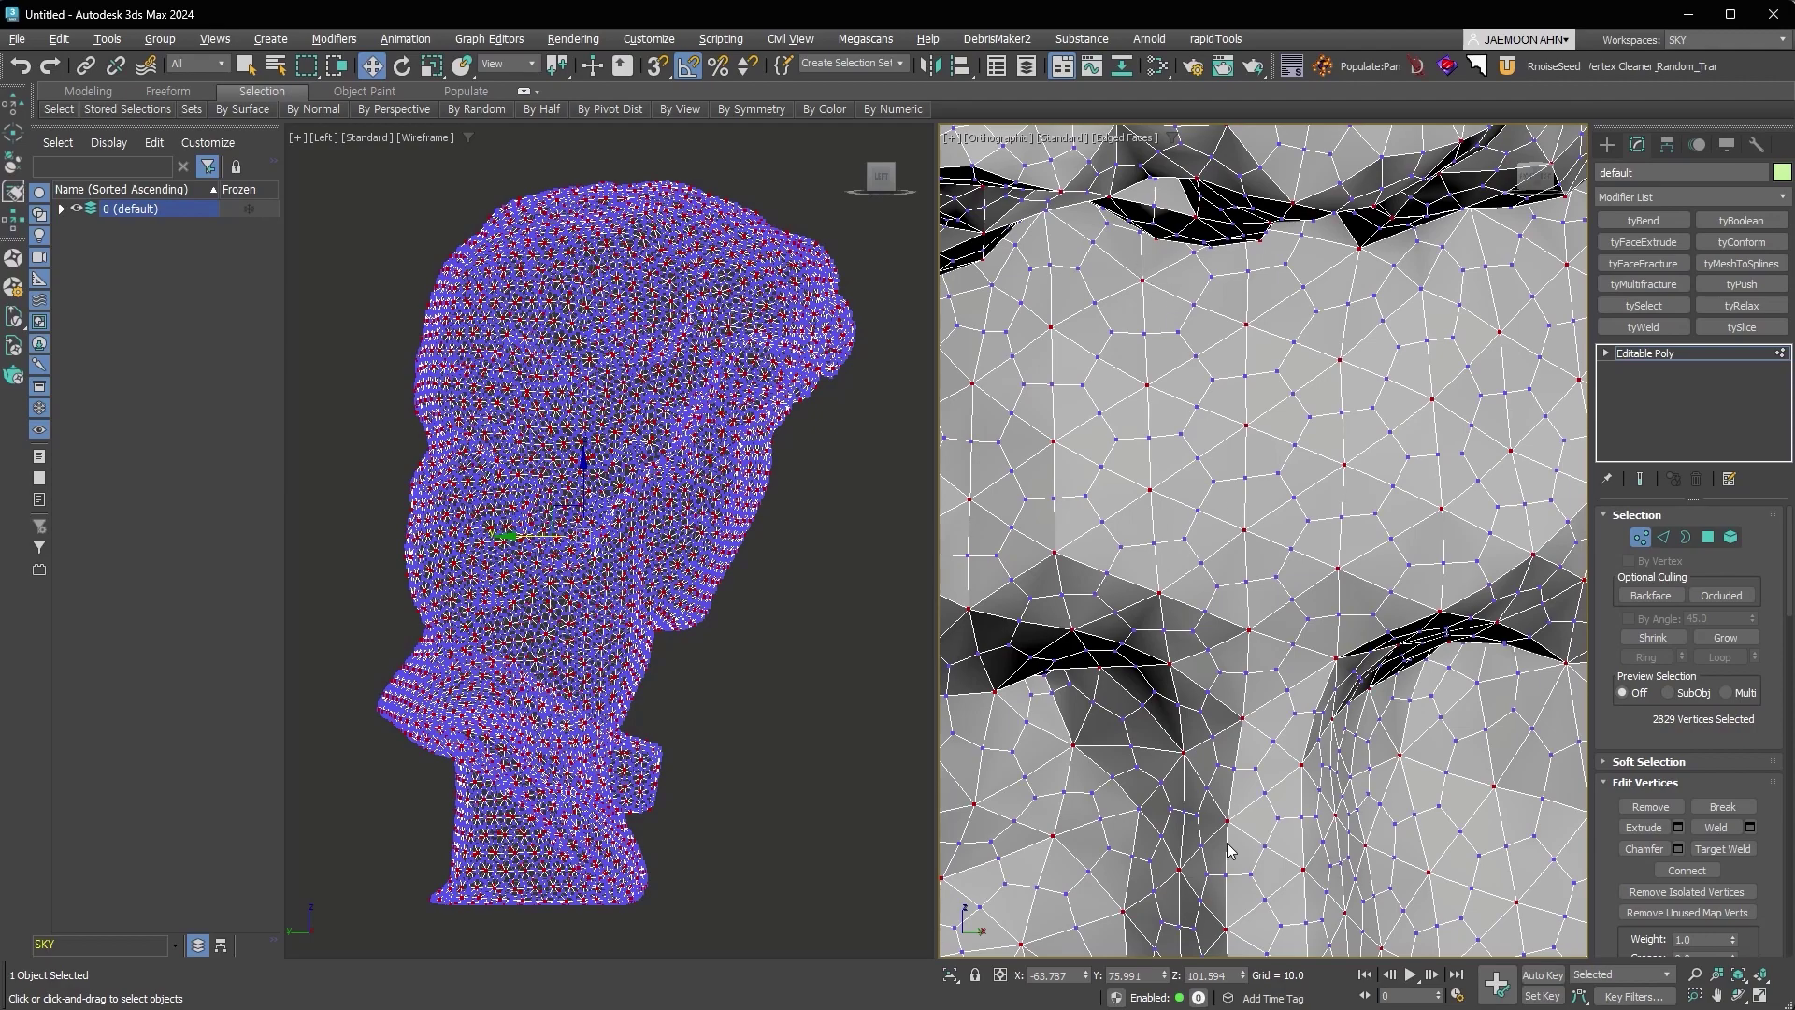
scroll(1253, 814, down, 3)
scroll(1271, 748, down, 5)
scroll(1300, 669, down, 2)
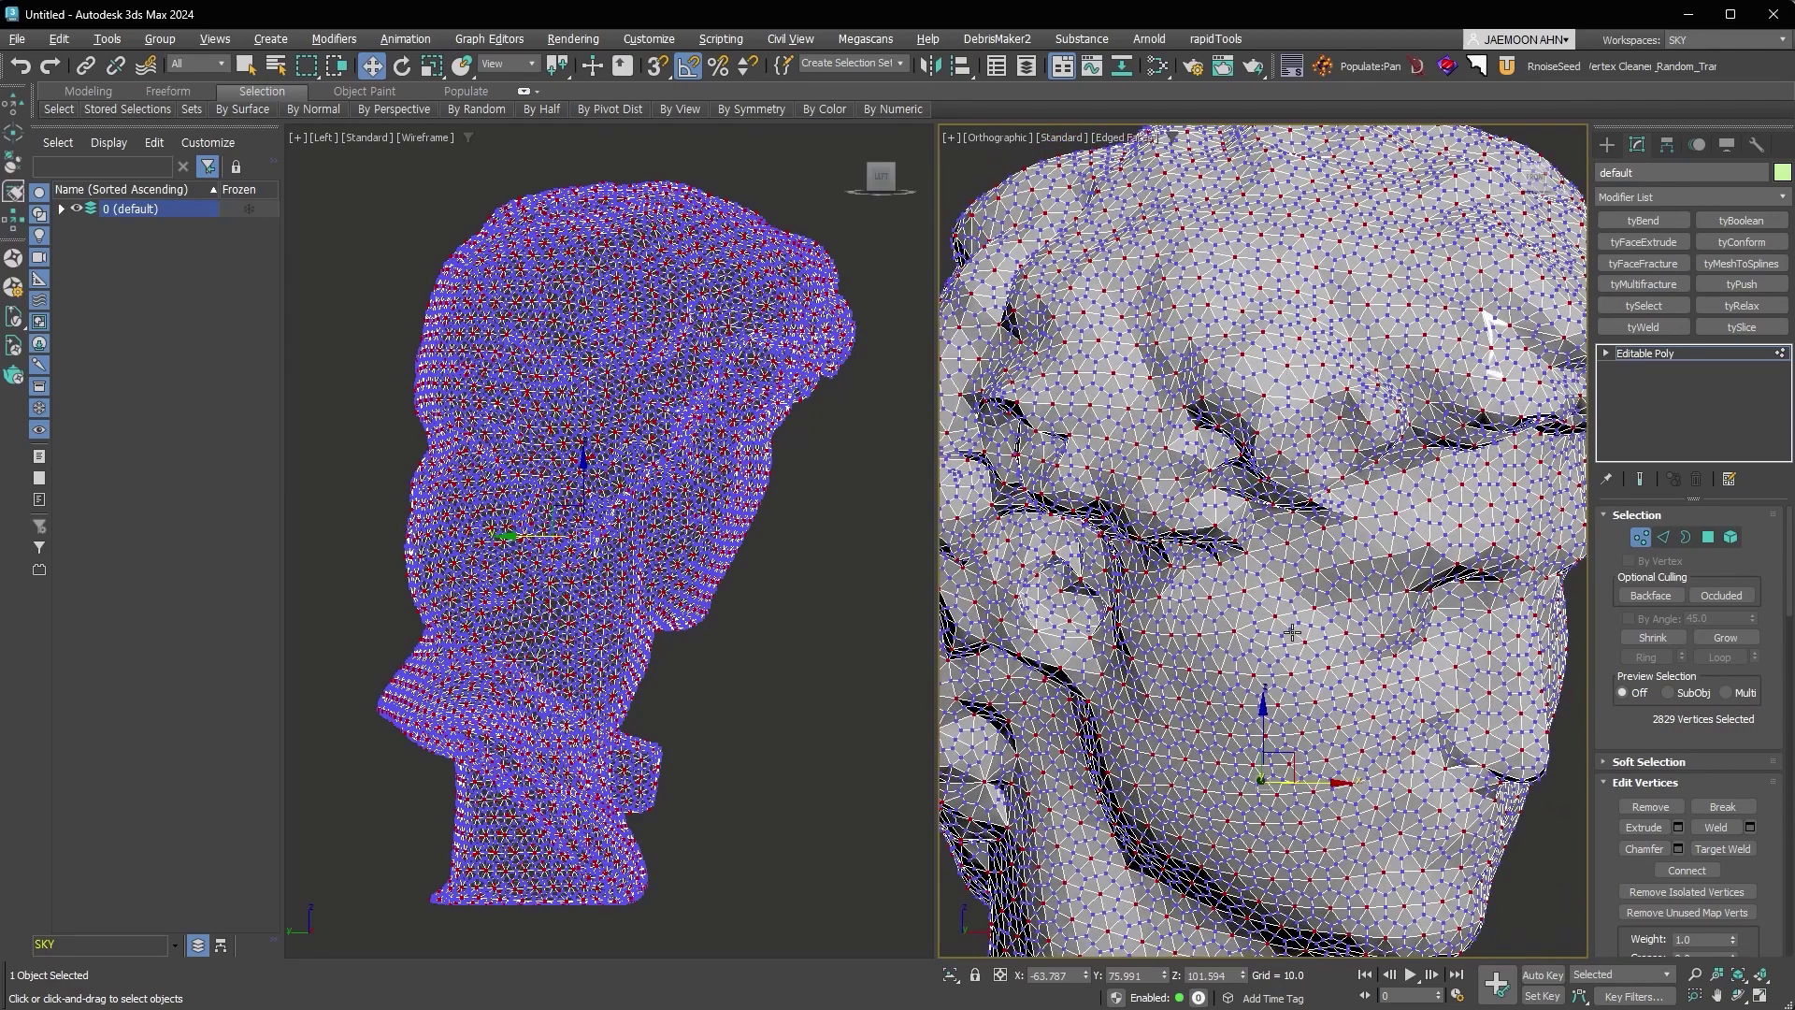
scroll(1370, 806, up, 2)
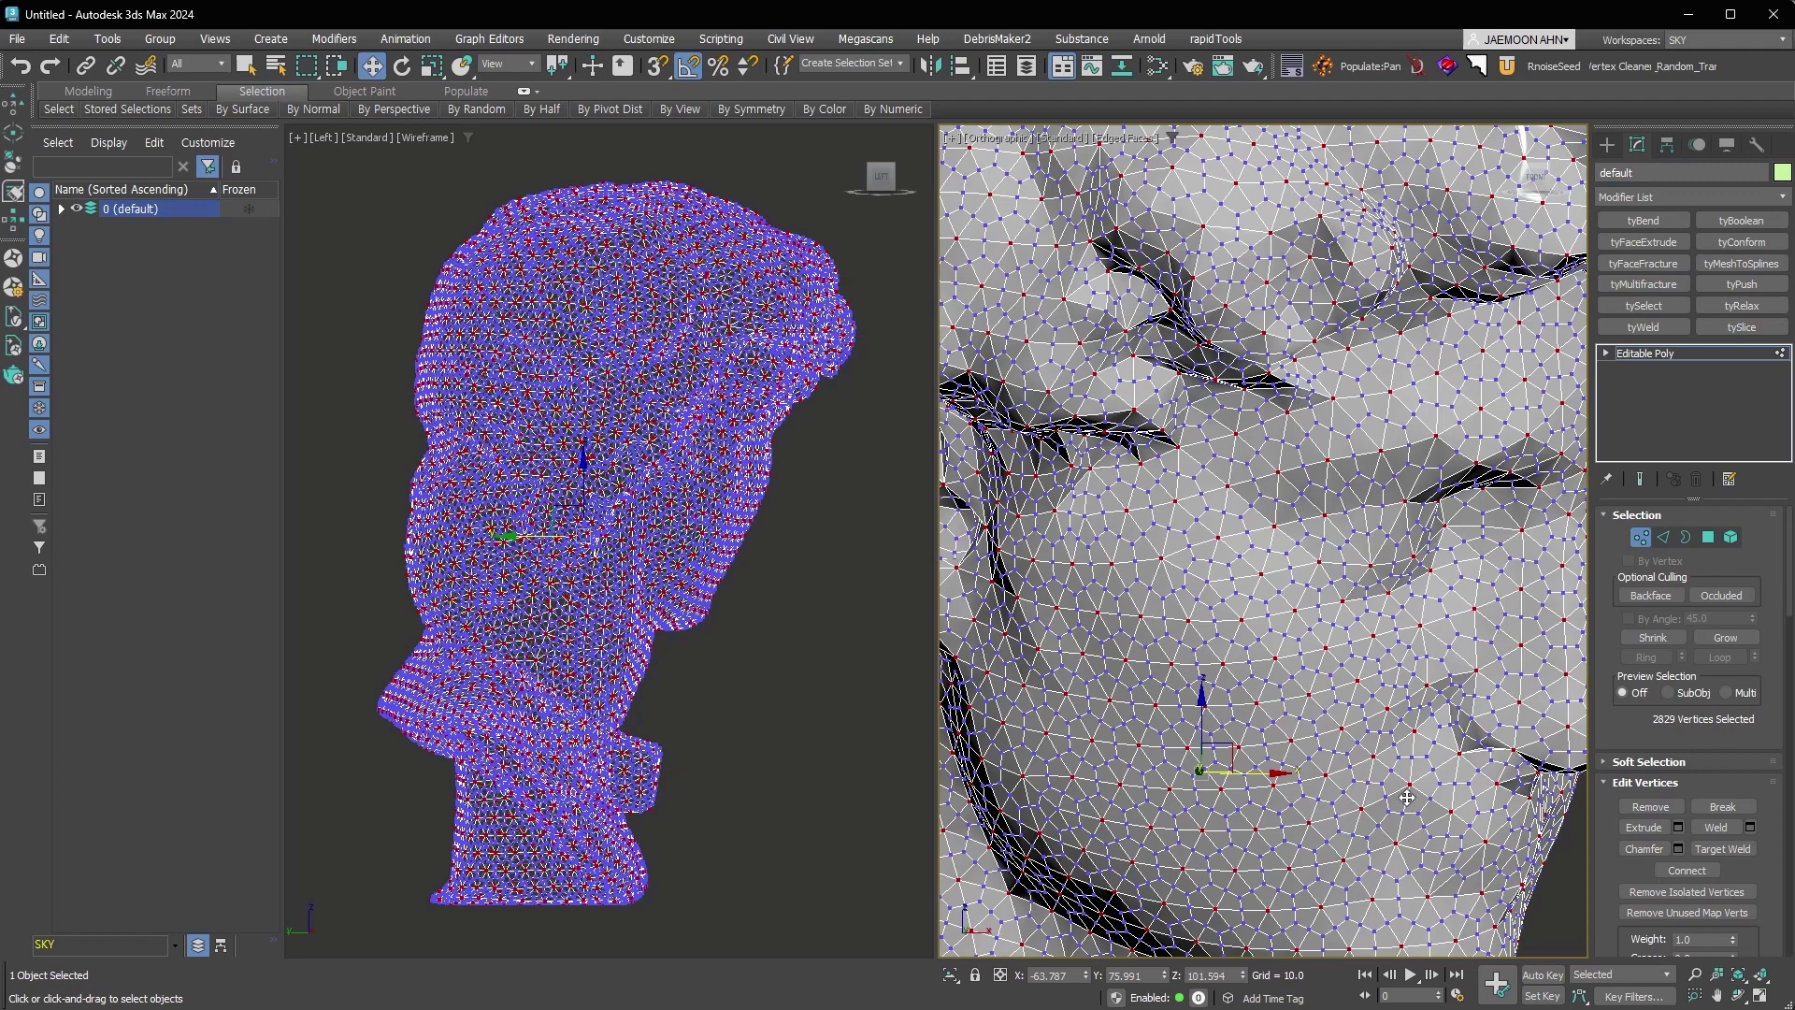
scroll(1305, 614, down, 3)
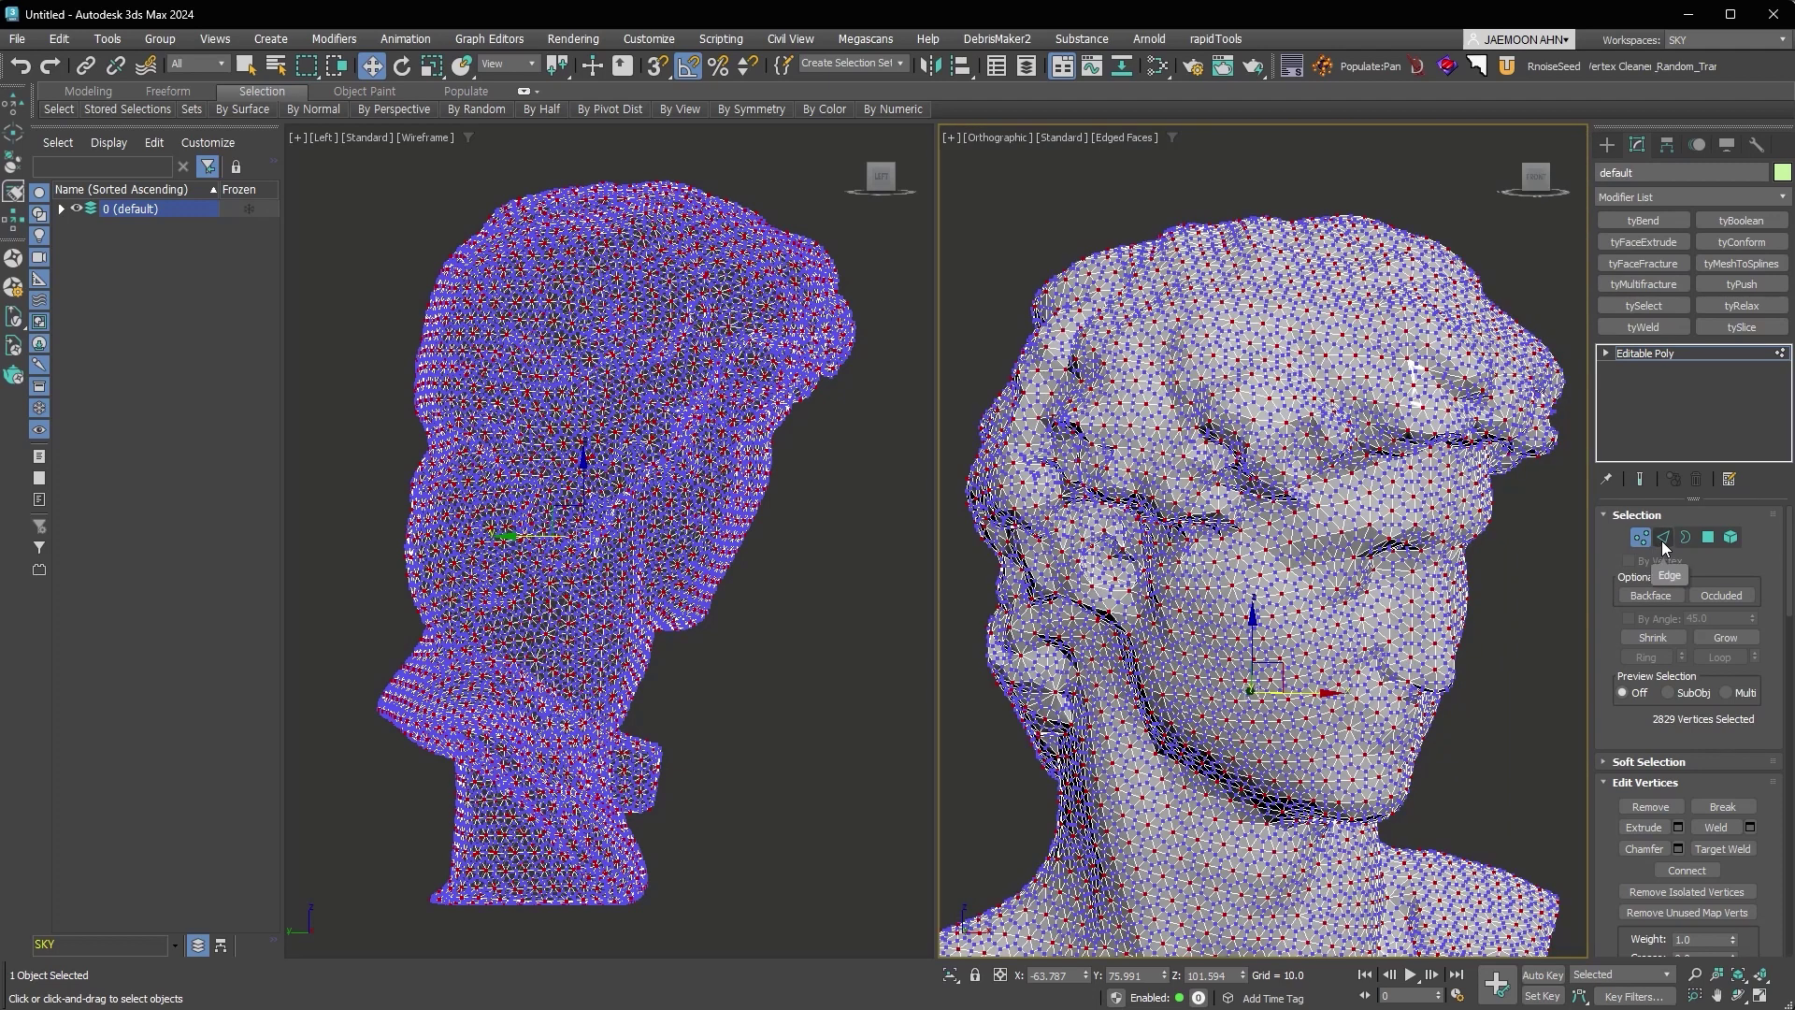
Convert the vertex selection to edges and grow it, checking coverage around the face.
click(1665, 539)
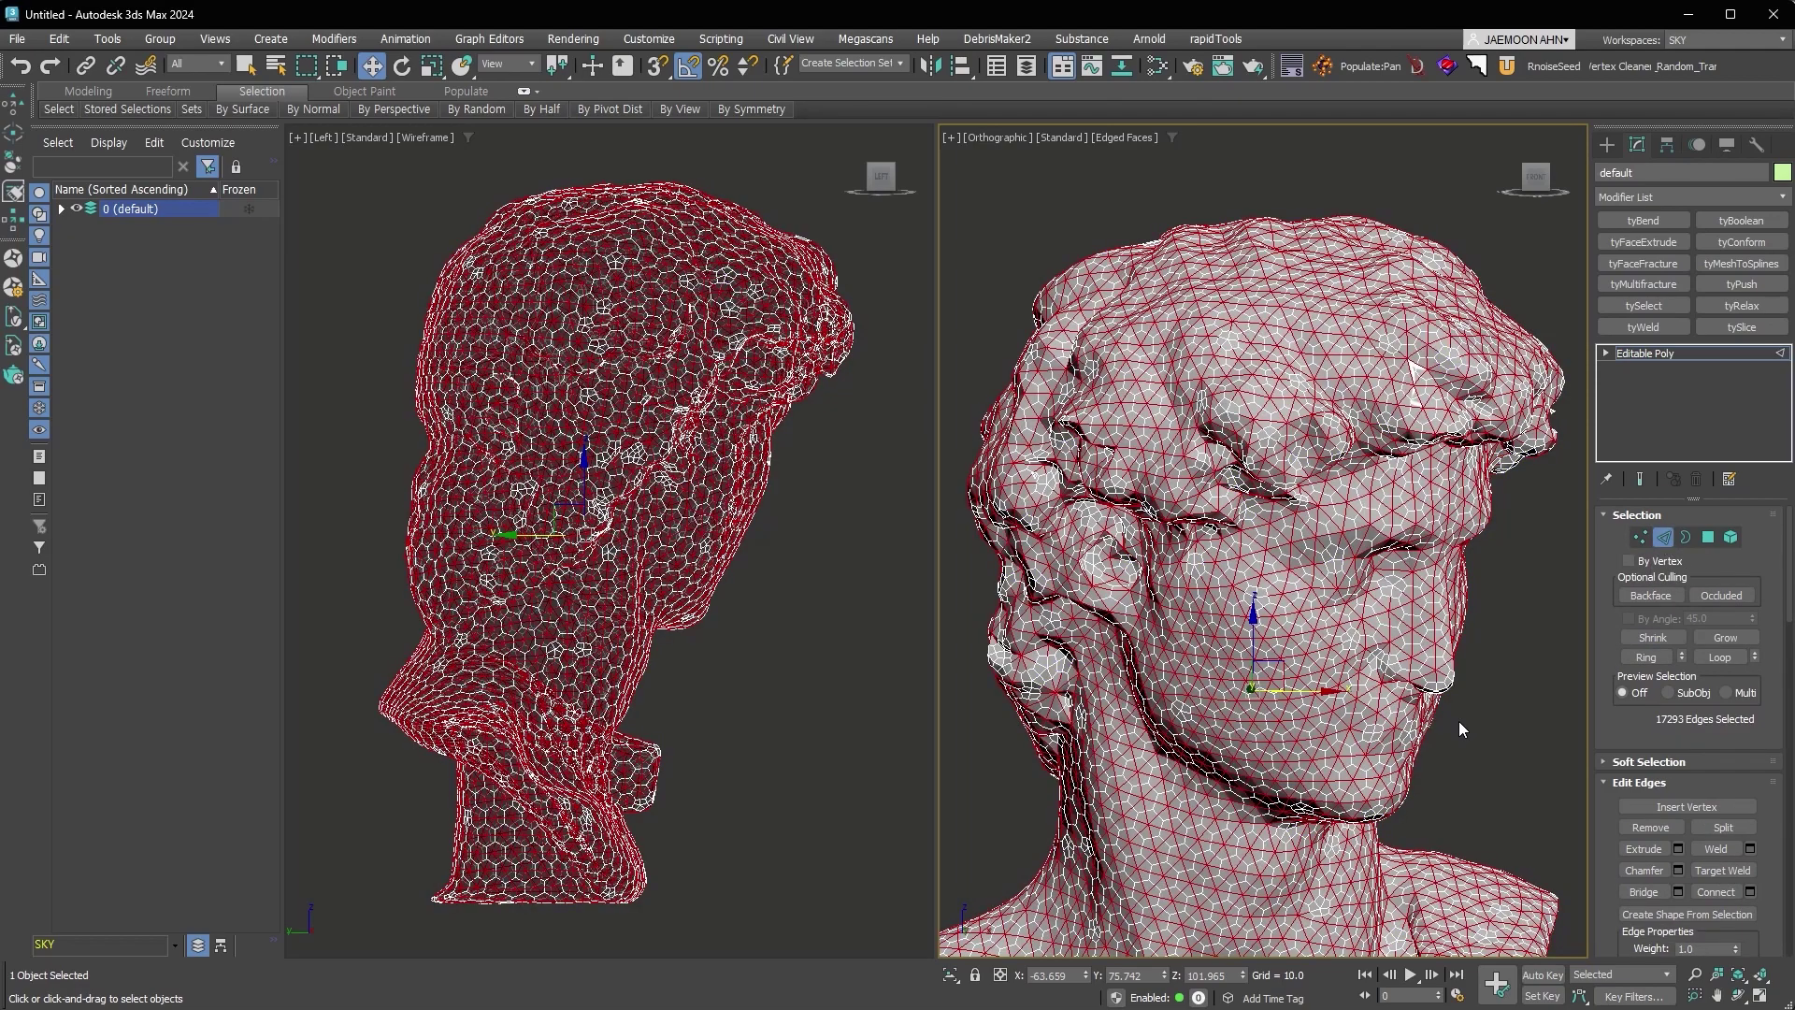
alt+middle_drag(1456, 689, 1324, 660)
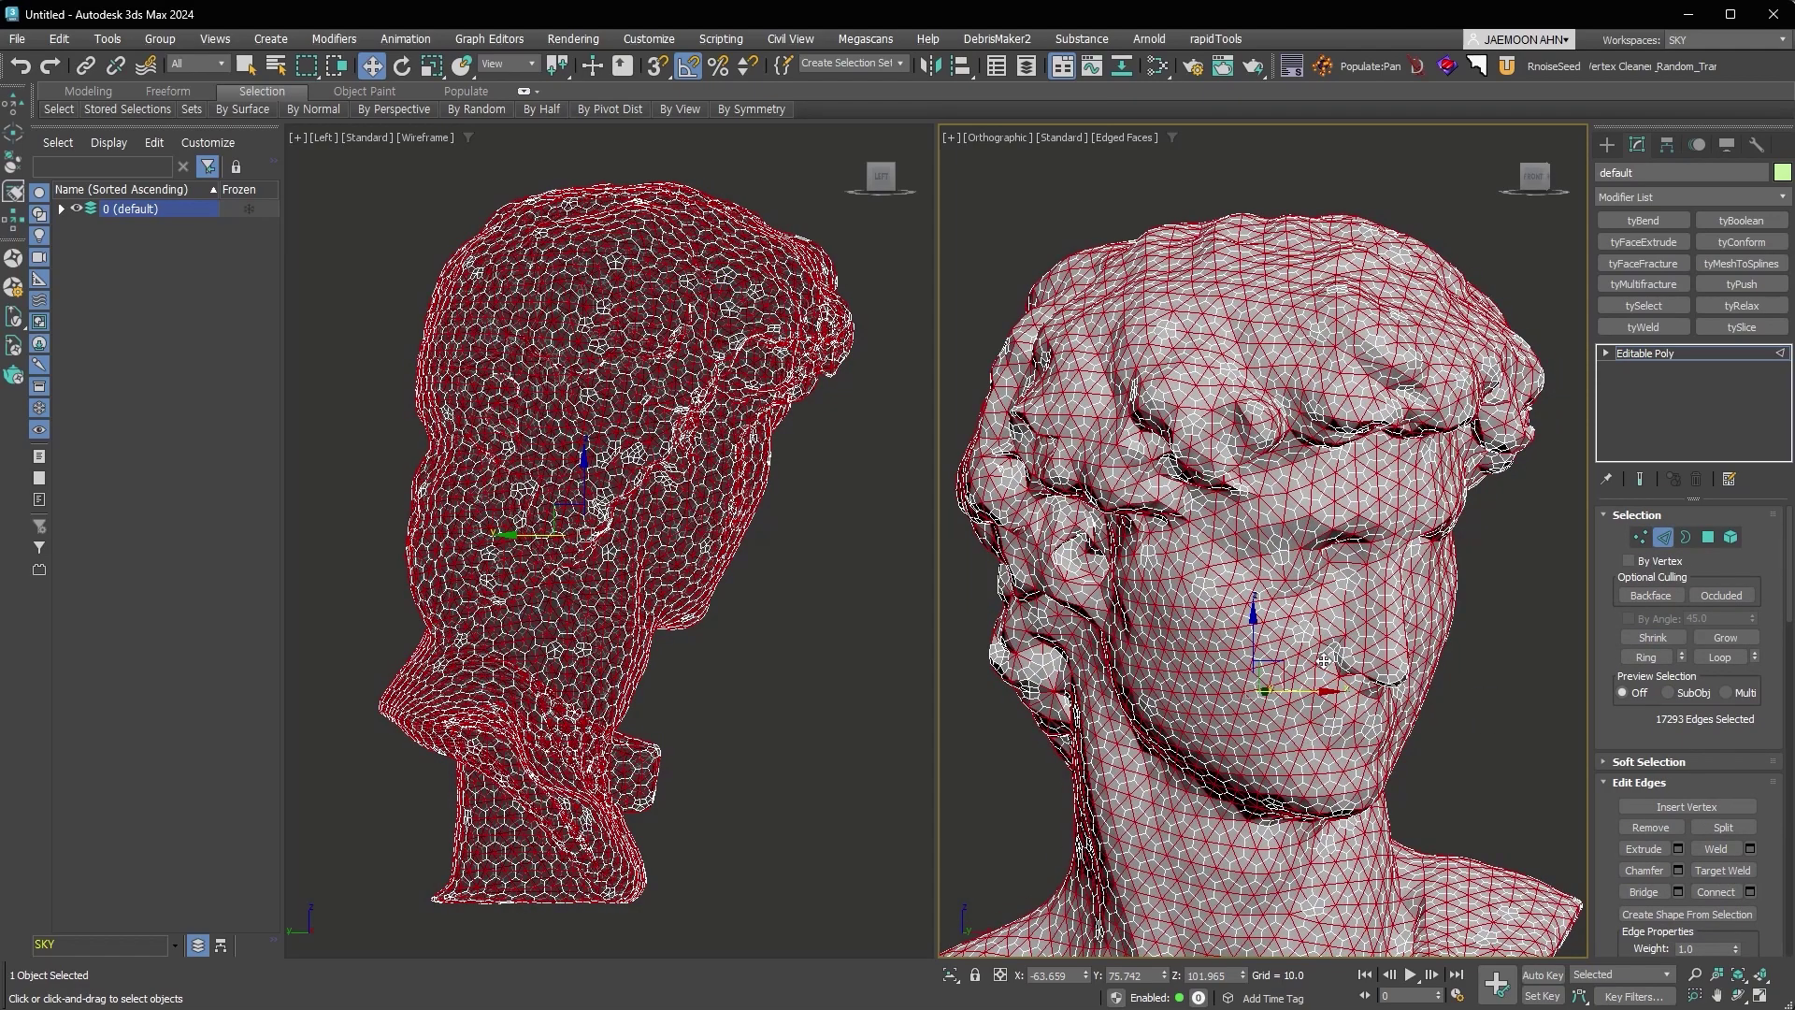
scroll(1324, 660, up, 5)
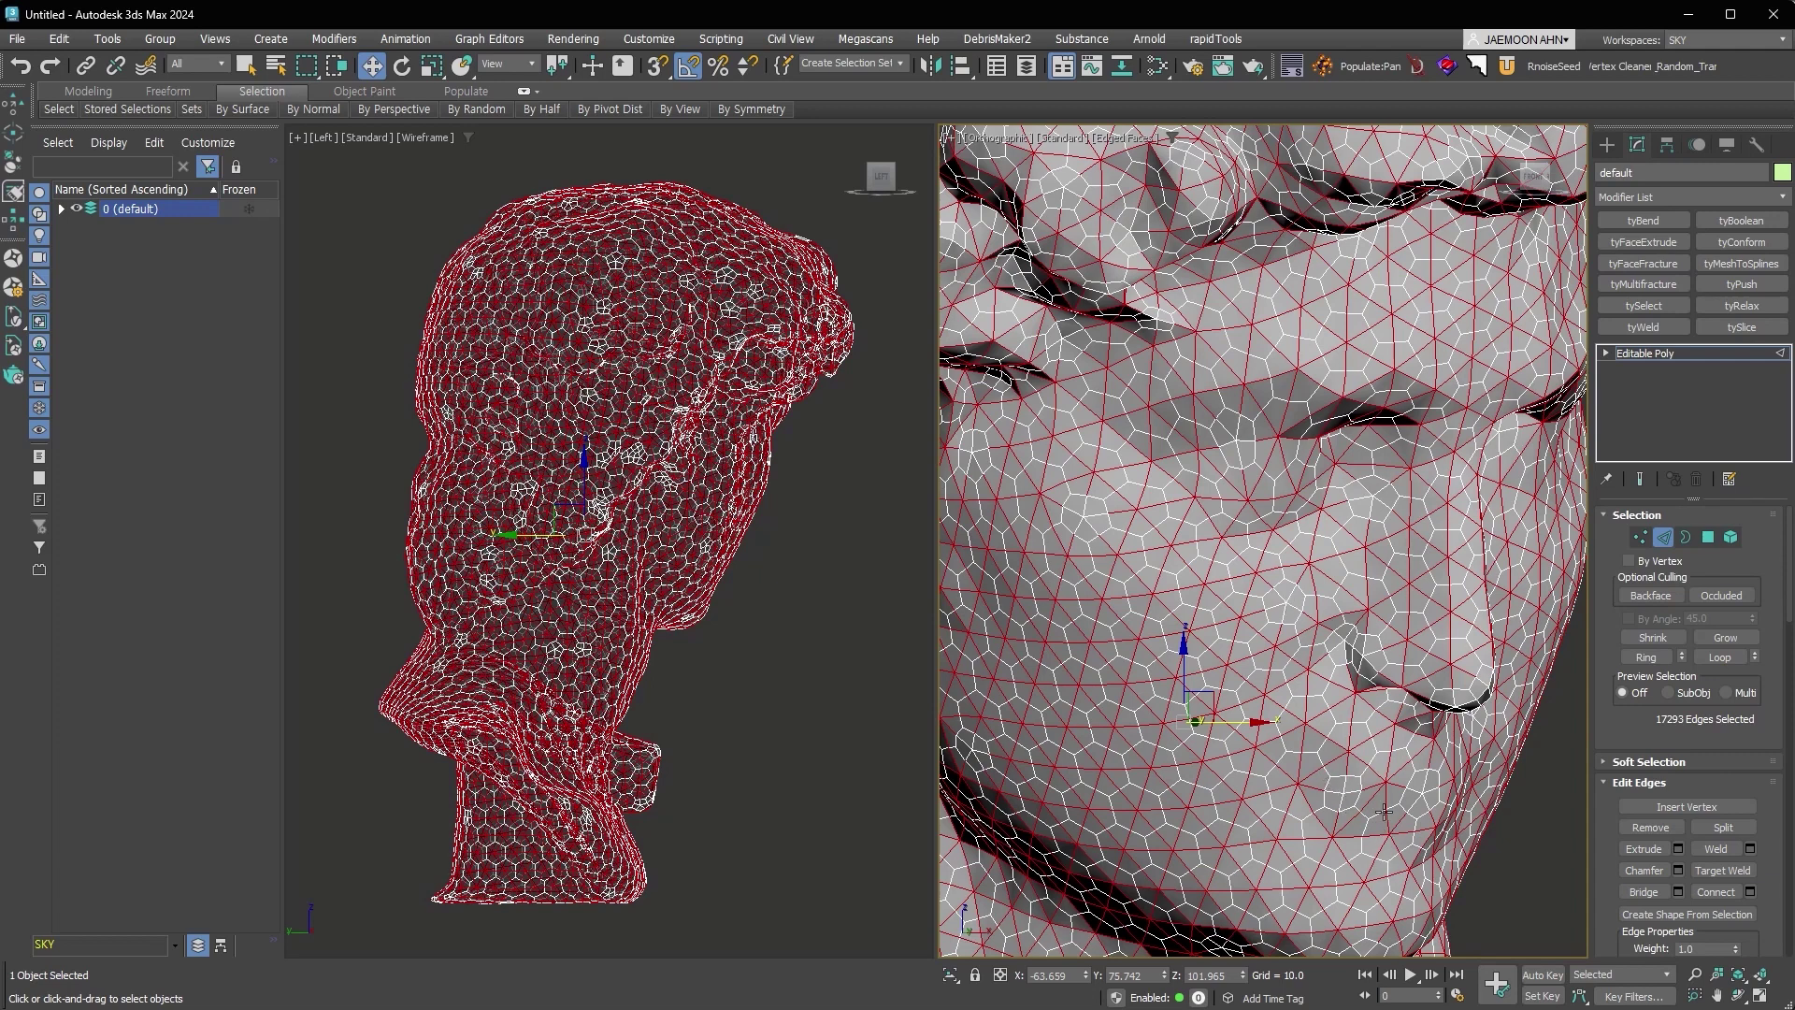
click(1709, 657)
mouse_move(1401, 642)
alt+middle_down()
mouse_move(1358, 609)
mouse_move(1337, 676)
alt+middle_up()
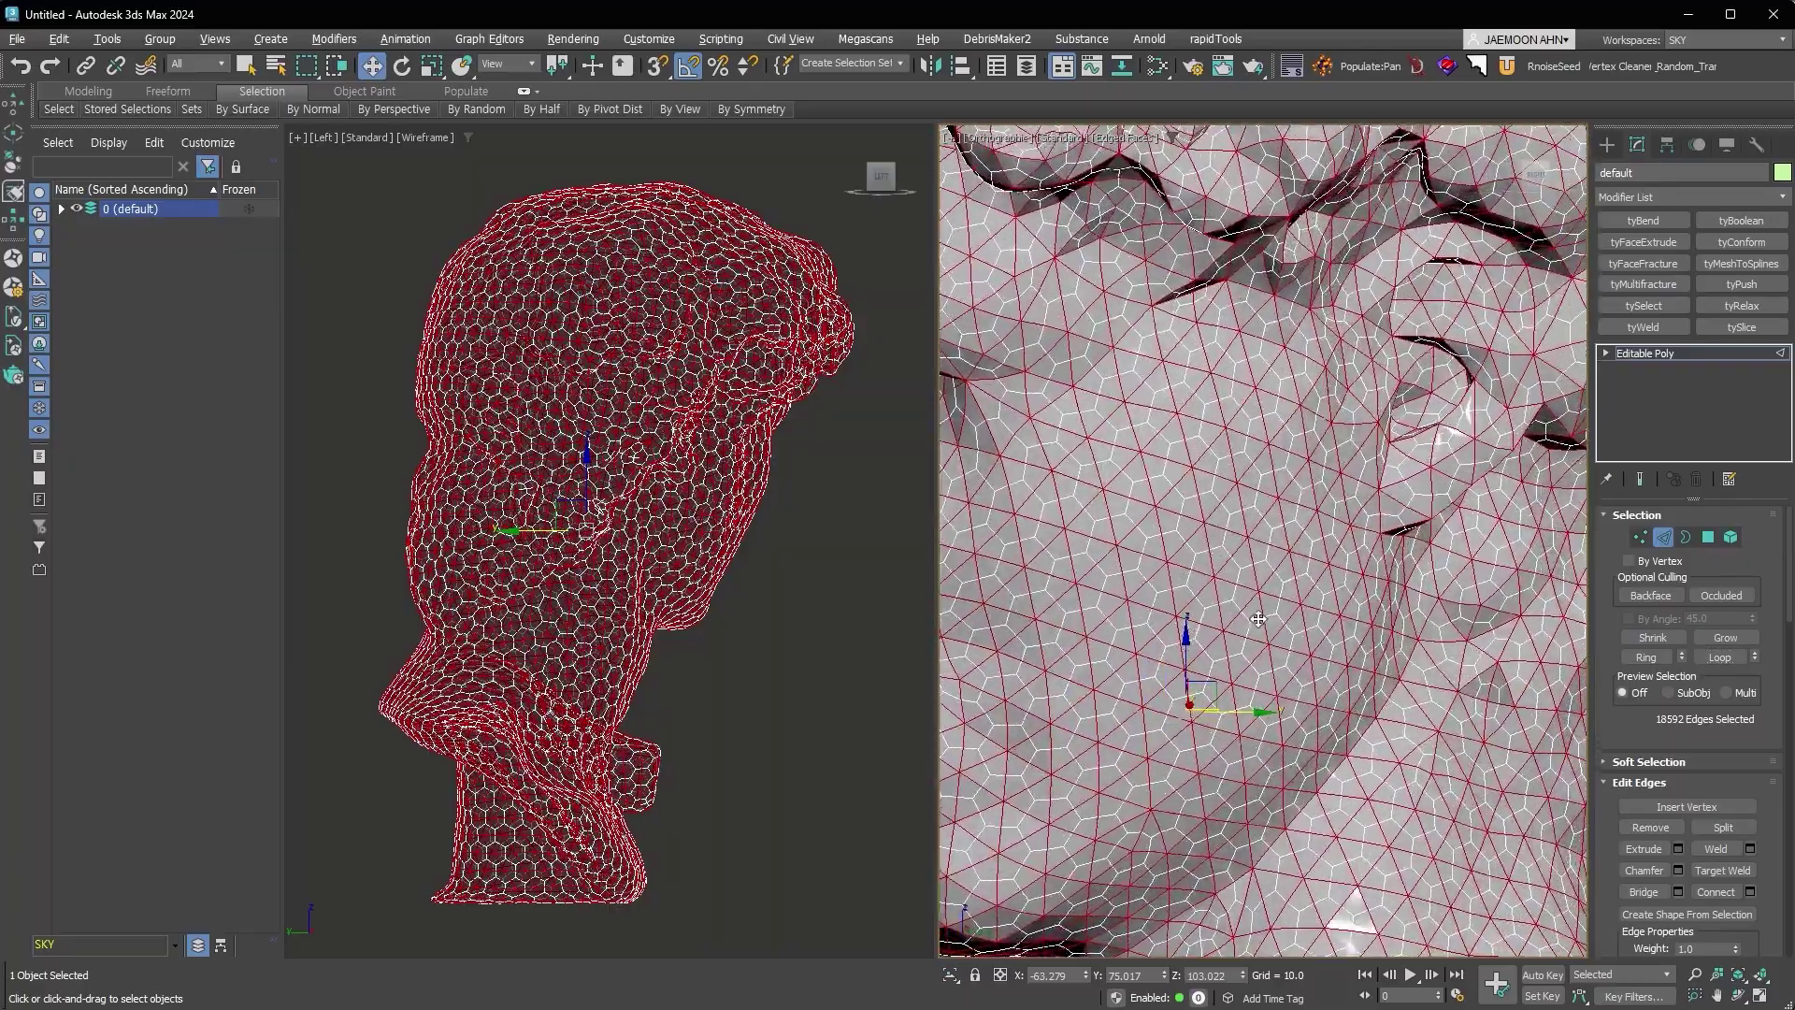
scroll(1337, 676, down, 5)
alt+middle_drag(1337, 676, 1636, 671)
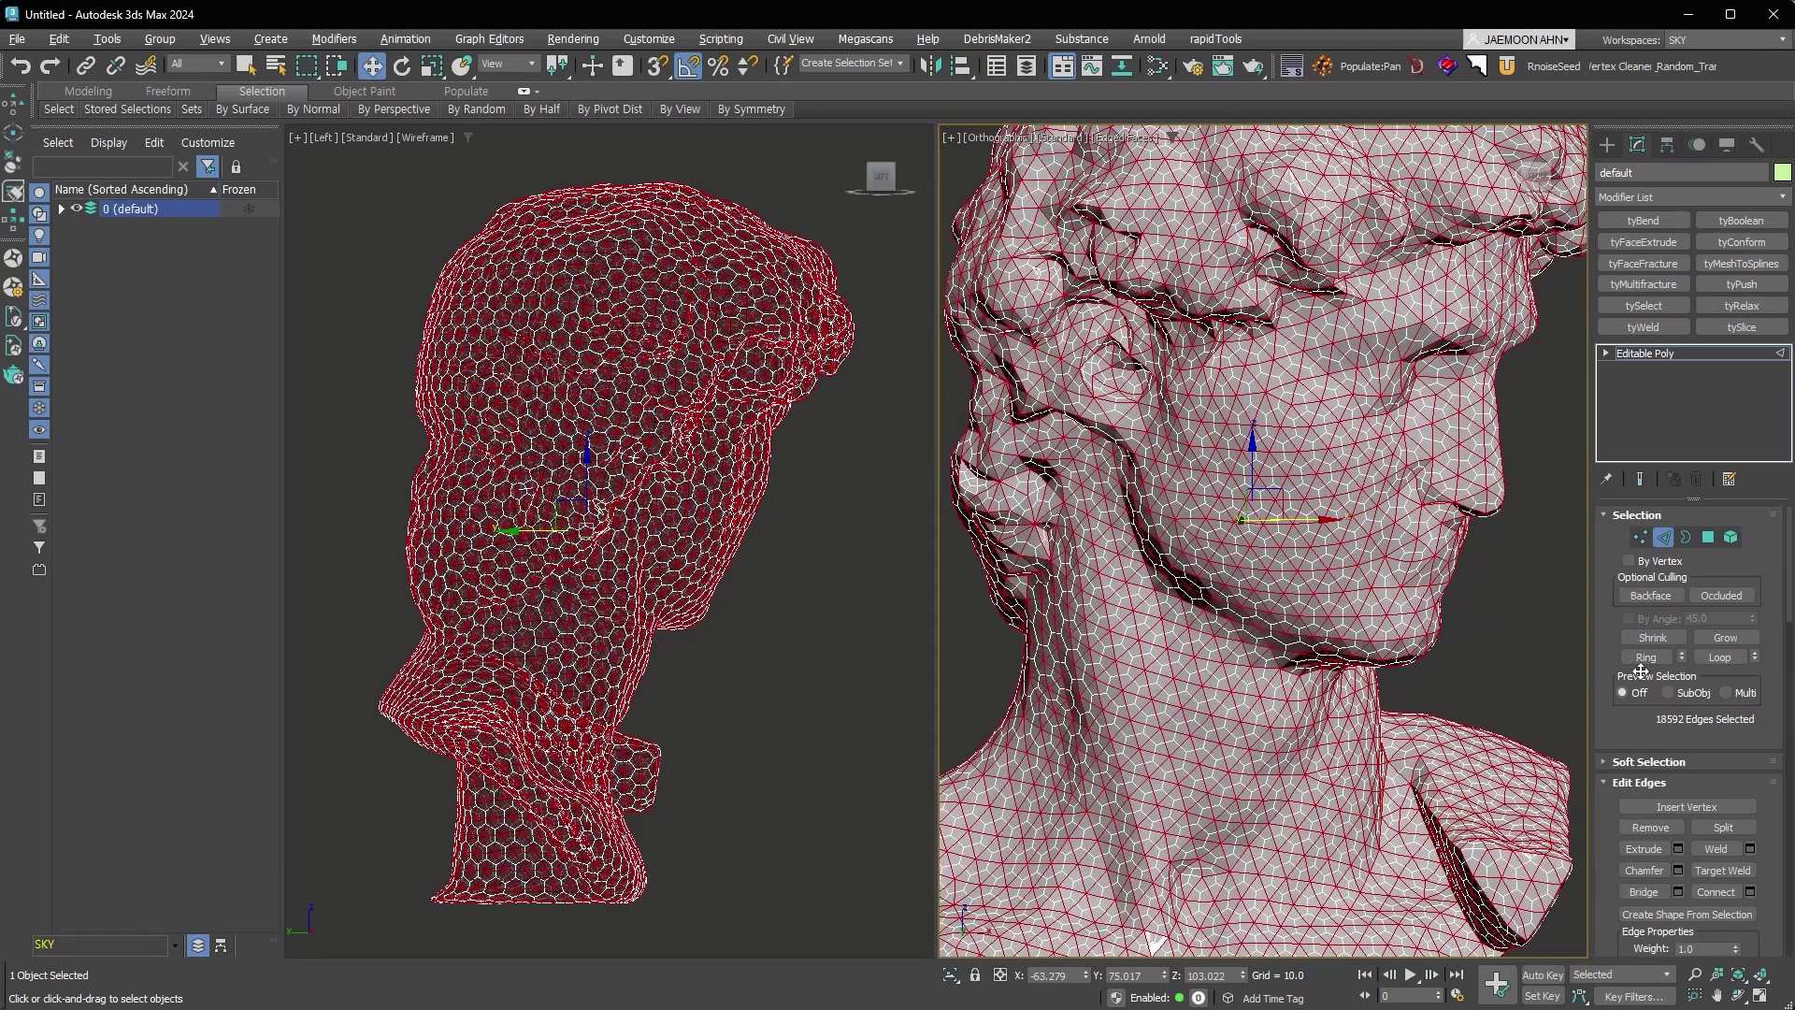
scroll(1650, 692, down, 2)
scroll(1651, 692, down, 3)
scroll(1653, 862, up, 2)
scroll(1625, 689, up, 1)
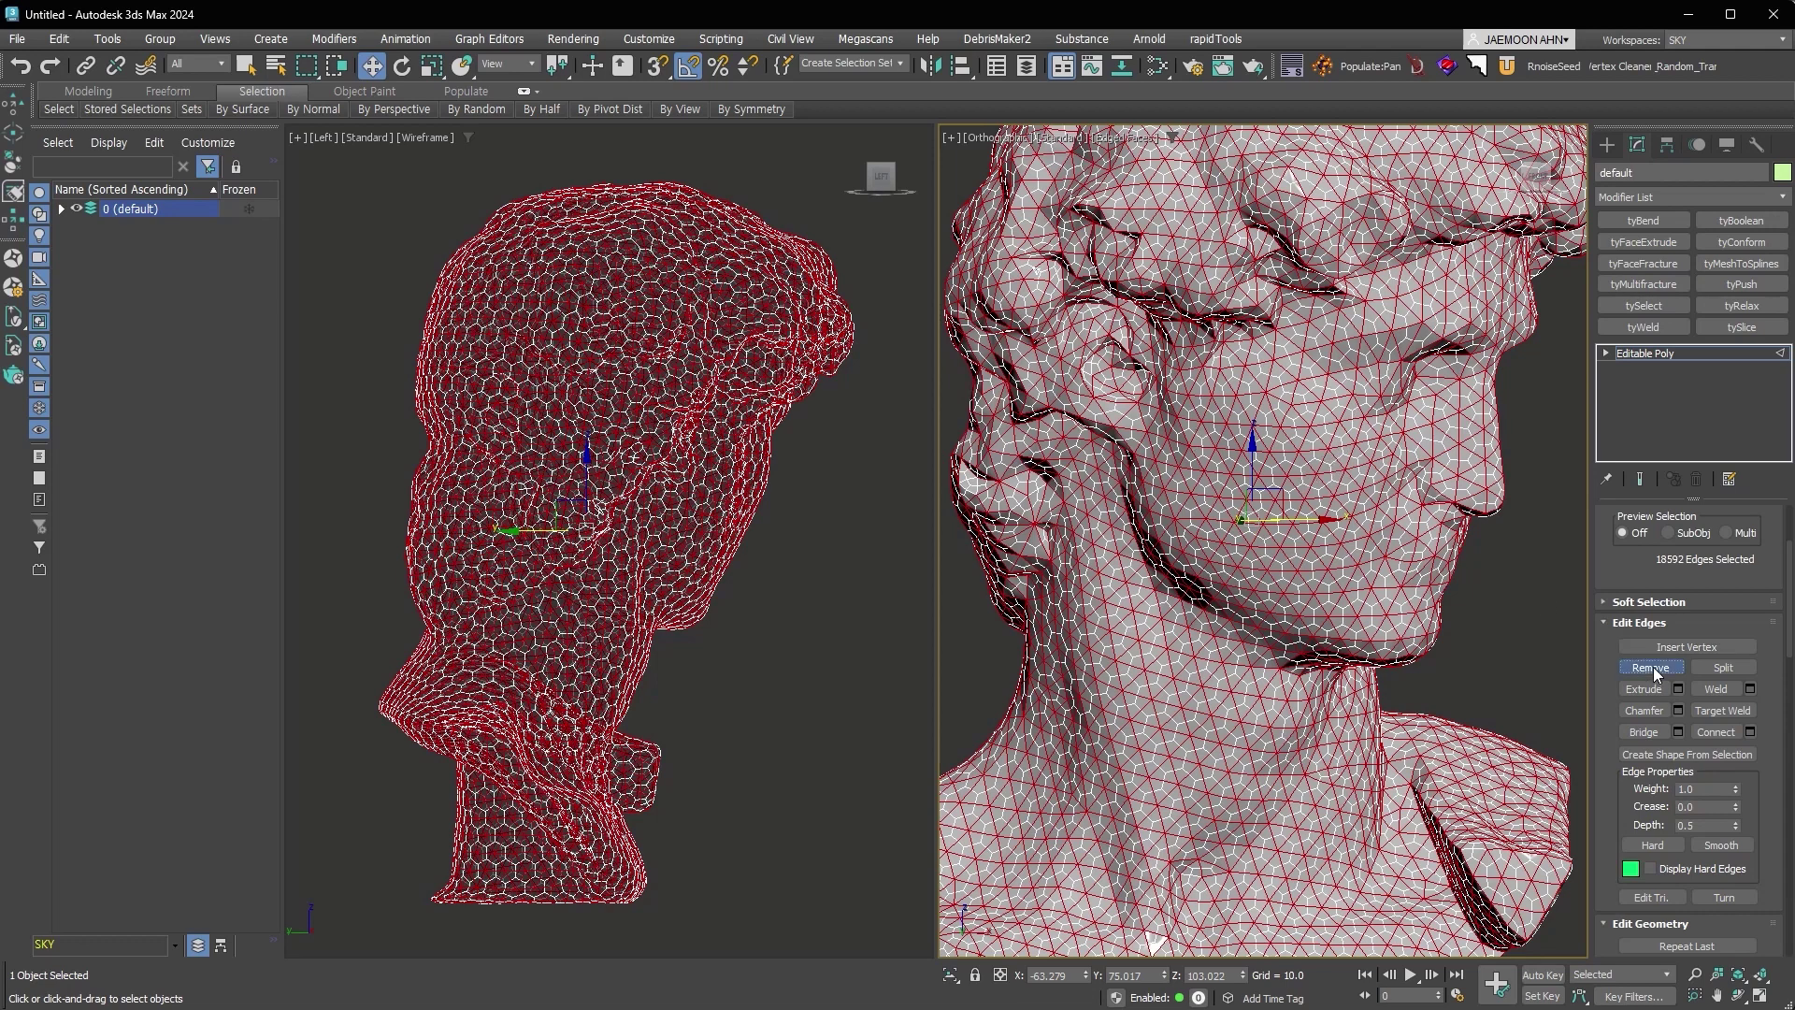
Remove the selected edges to form hexagons, then remove two stray edges by the ear.
click(1651, 667)
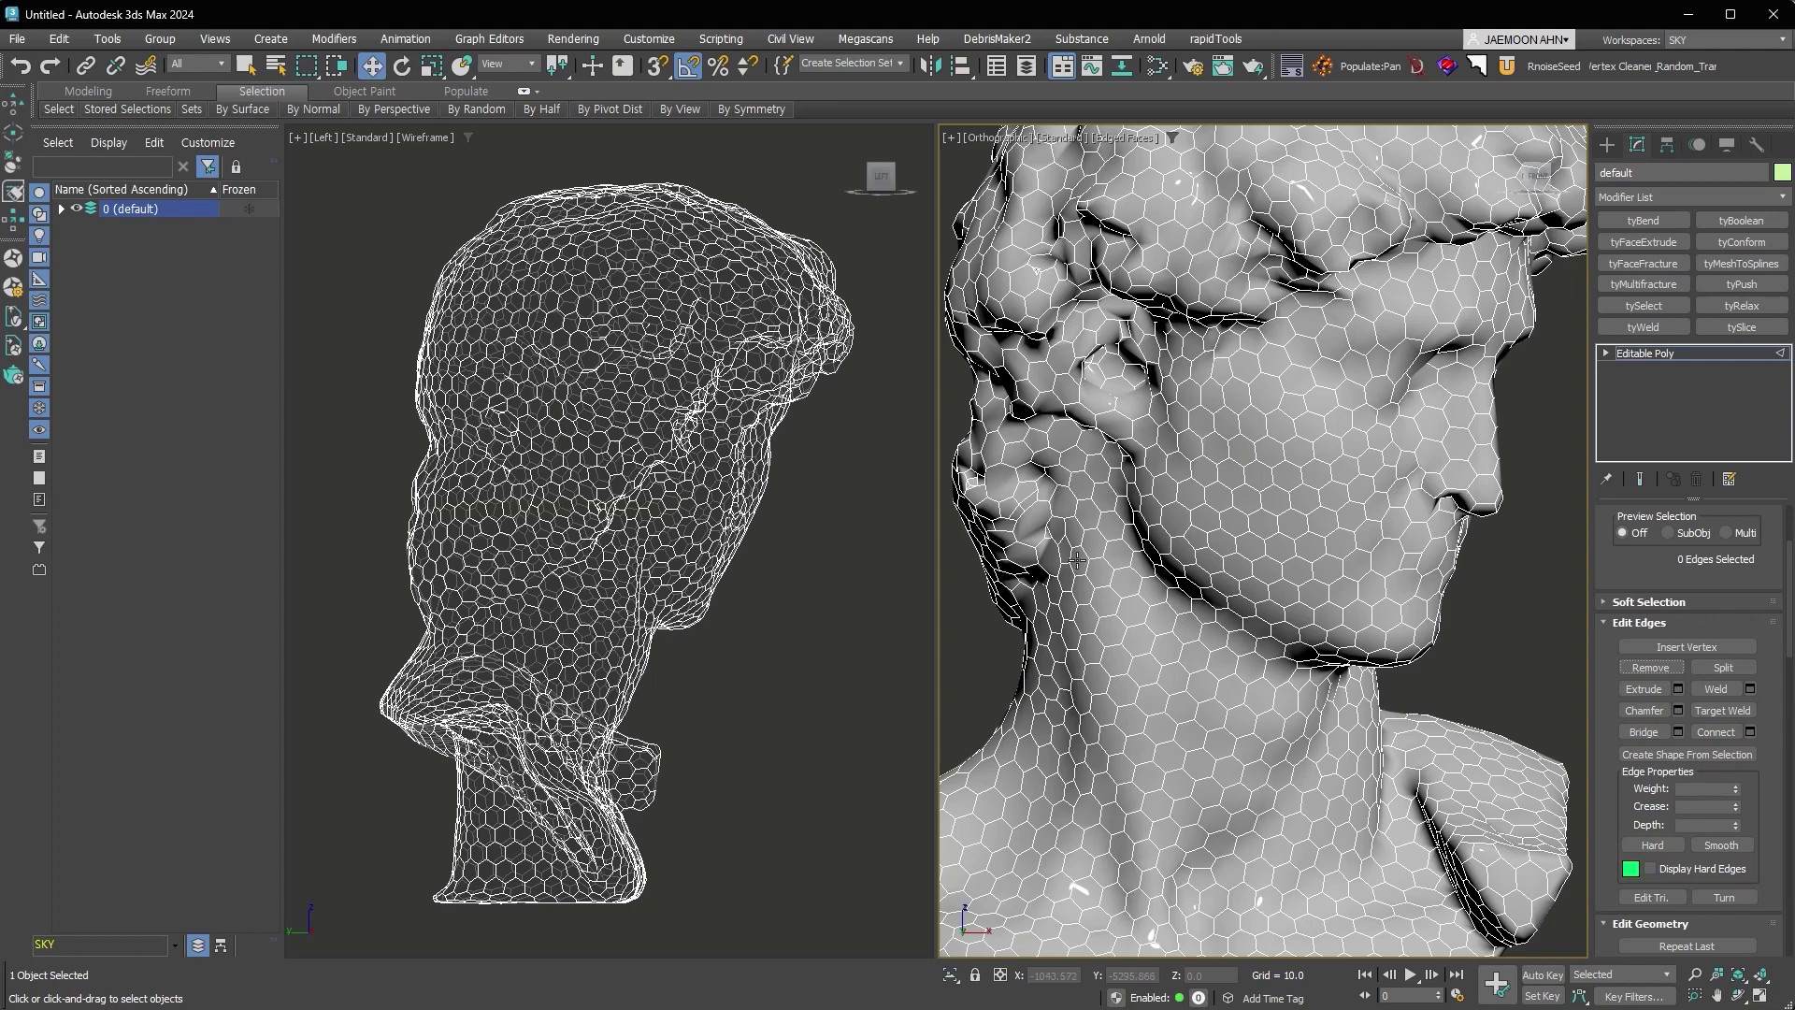
alt+middle_drag(1076, 559, 1040, 568)
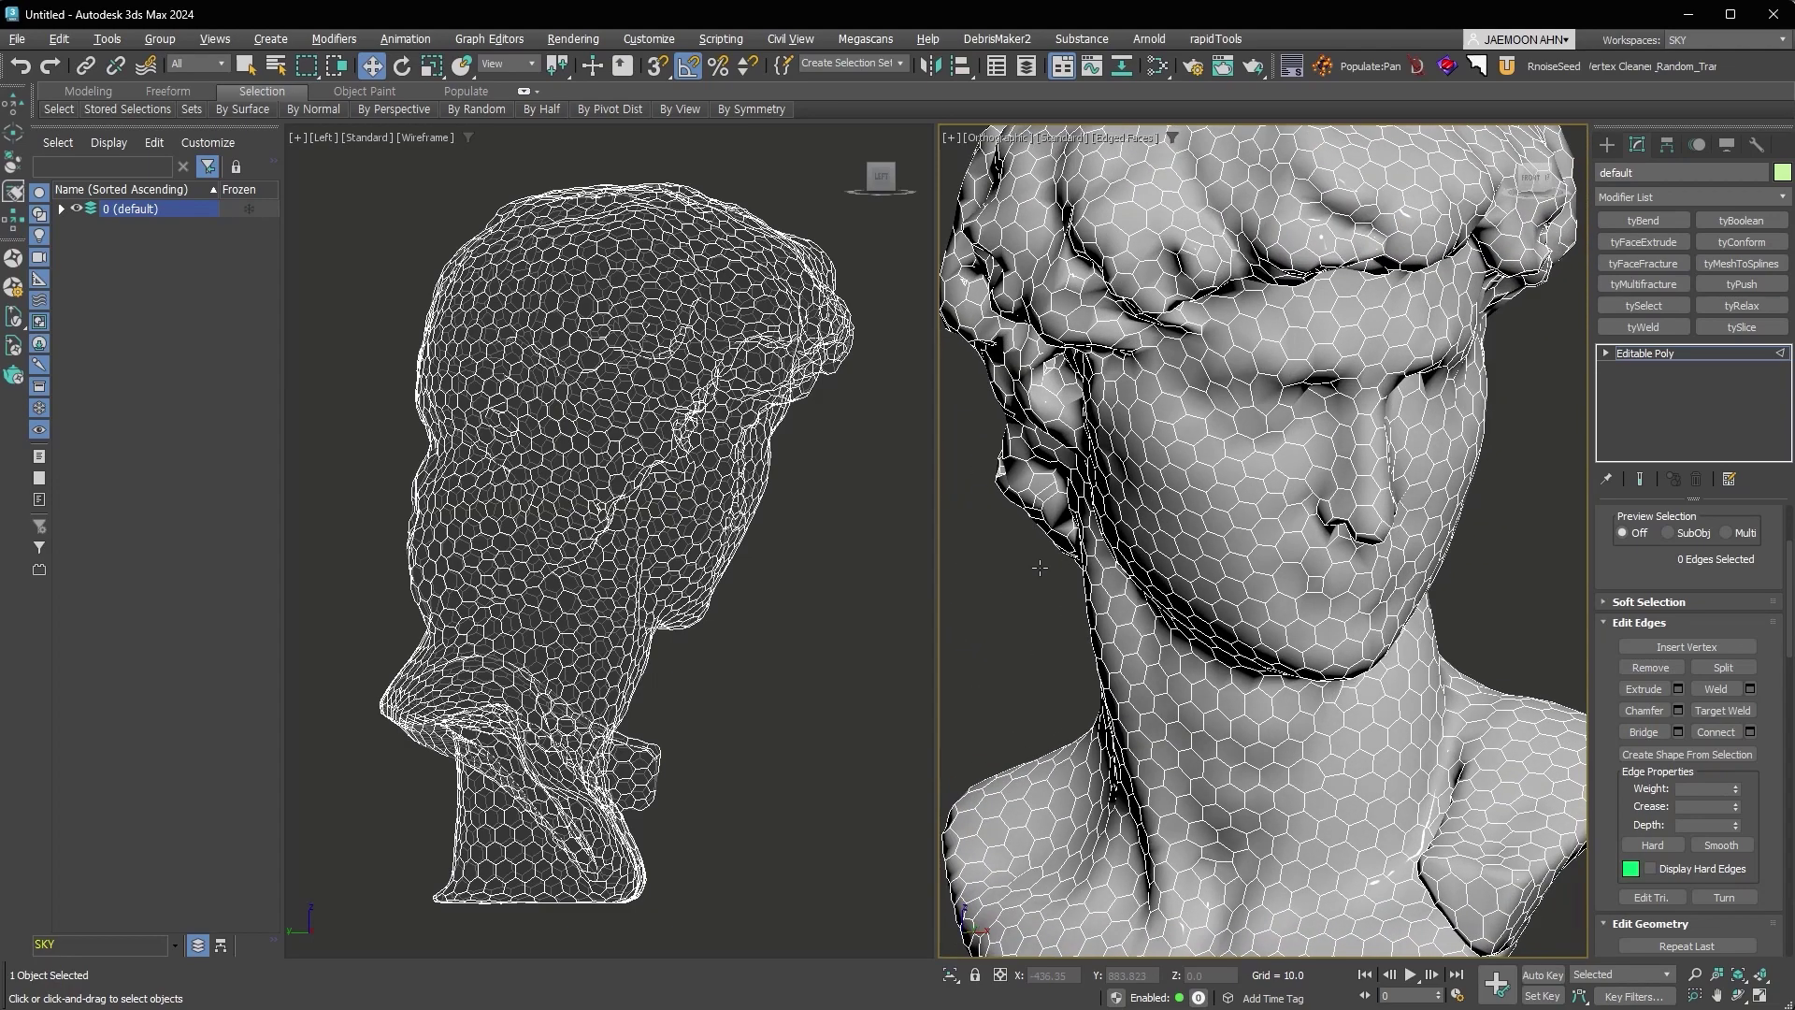
scroll(1040, 567, up, 5)
click(1083, 470)
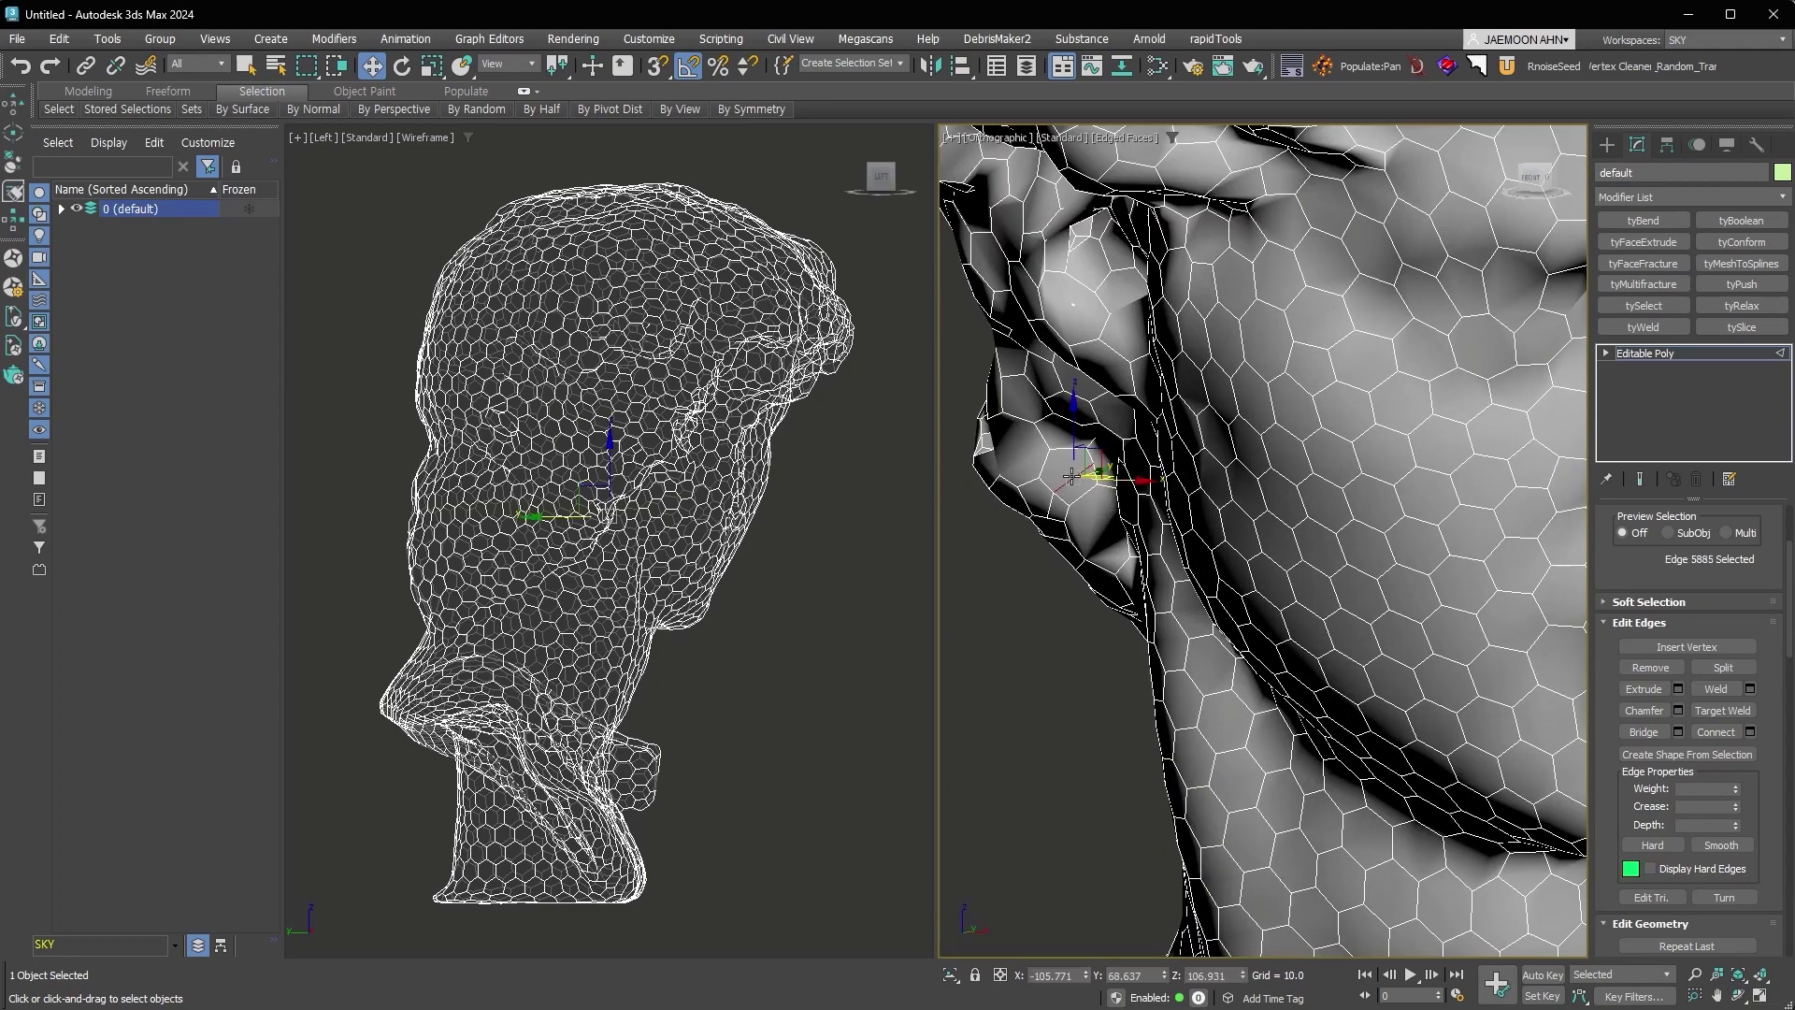
click(1659, 669)
key(z)
mouse_move(1216, 543)
alt+middle_down()
mouse_move(1186, 584)
mouse_move(1104, 584)
mouse_move(1141, 601)
alt+middle_up()
scroll(1186, 583, up, 5)
scroll(1104, 583, up, 3)
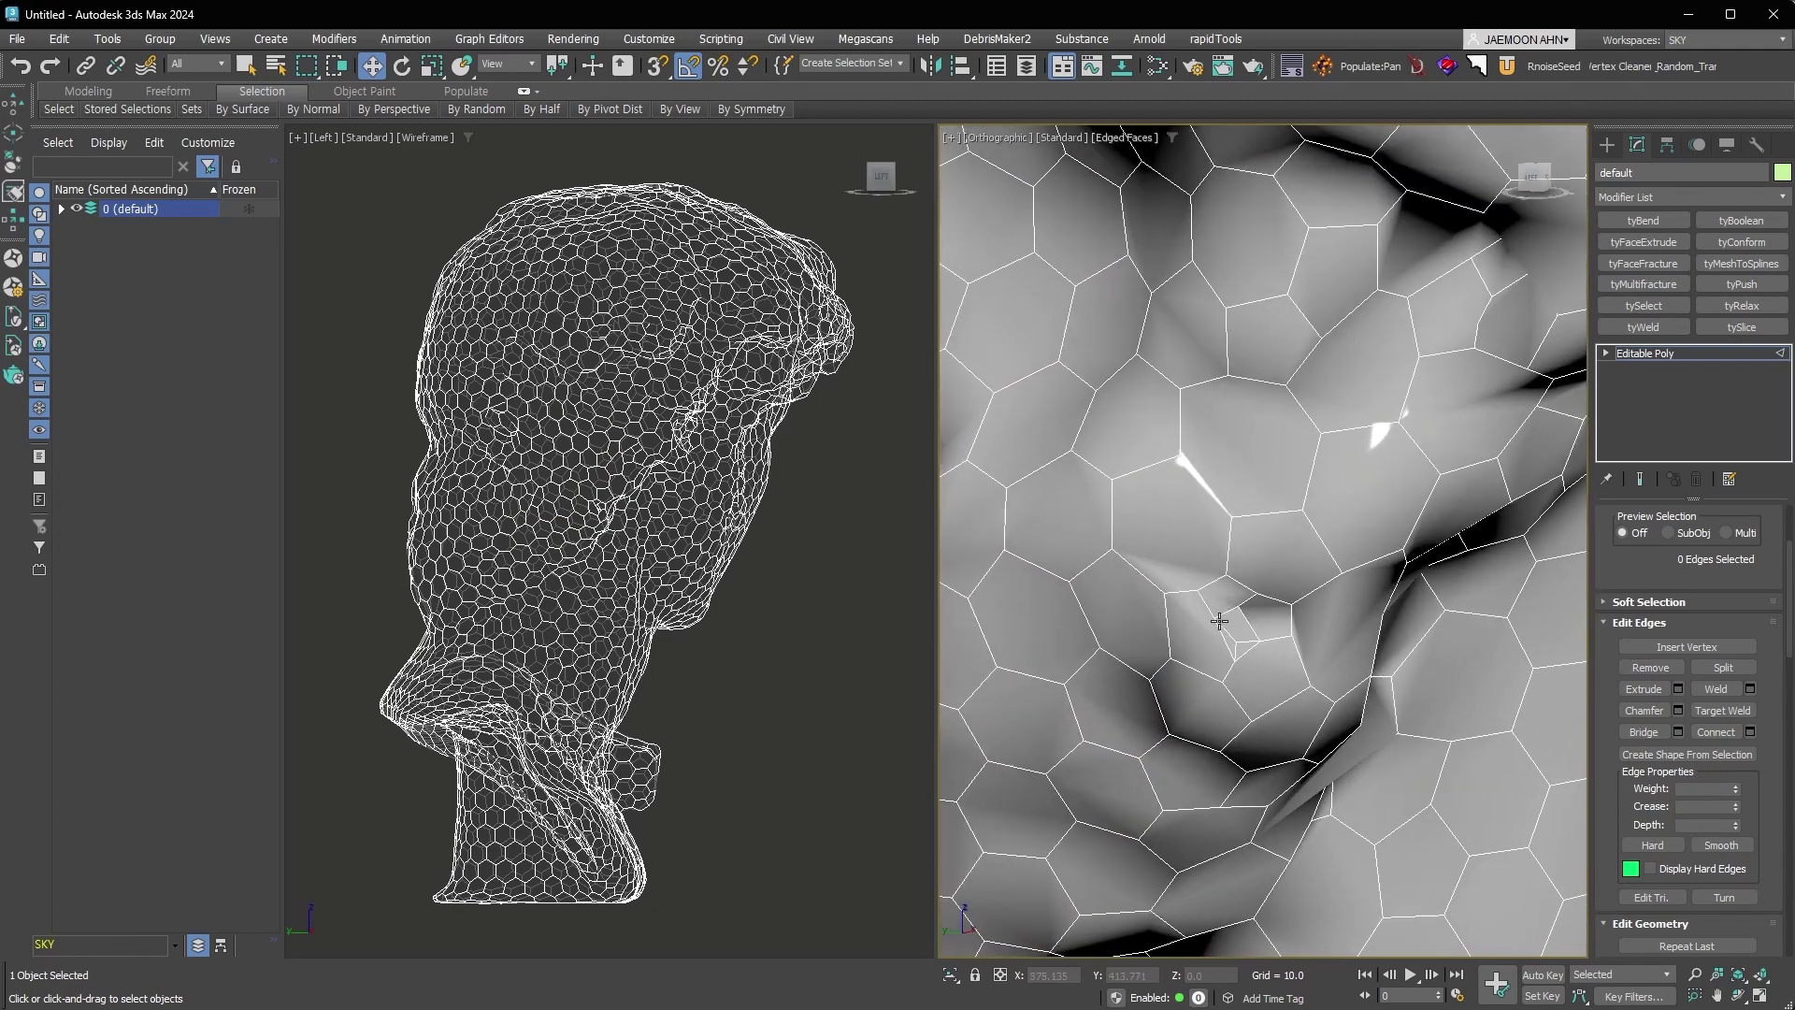
Inspect edges near the ear, then select all edges and Split the mesh.
drag(1222, 635, 1248, 643)
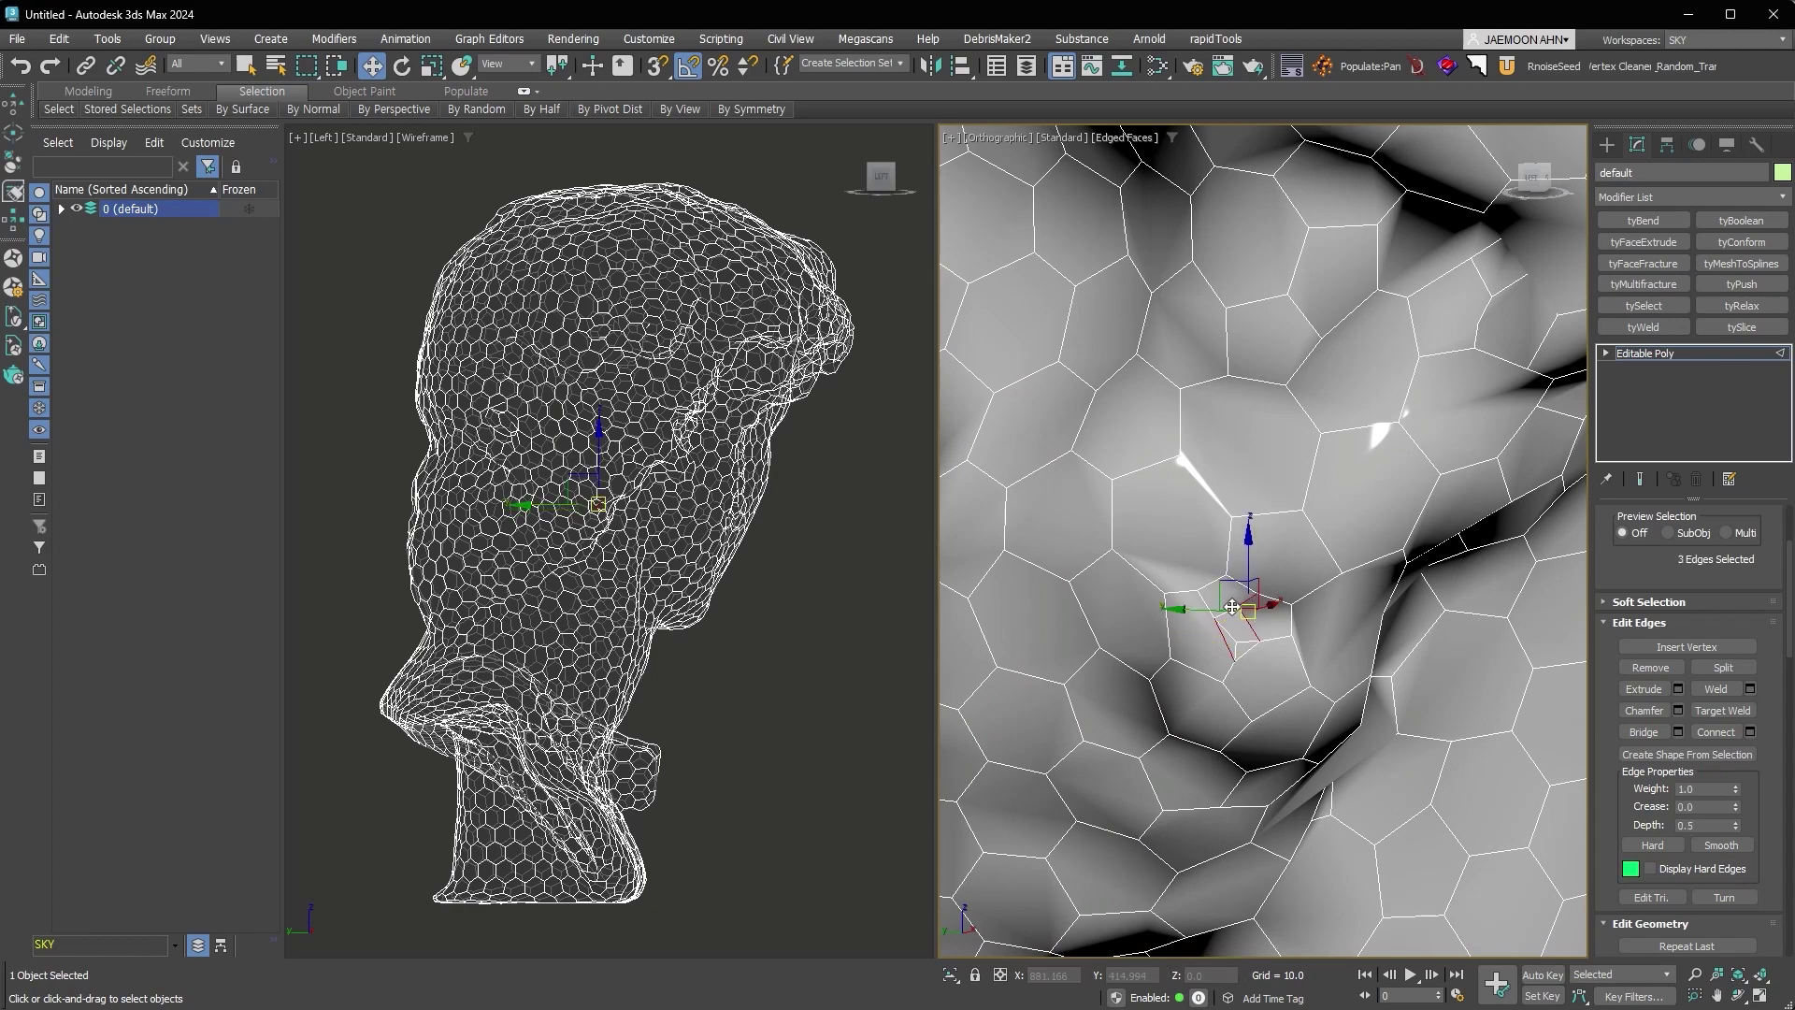
click(1429, 655)
mouse_move(1429, 654)
alt+middle_down()
mouse_move(1384, 558)
mouse_move(1485, 501)
mouse_move(1355, 655)
alt+middle_up()
scroll(1384, 557, down, 5)
scroll(1485, 501, down, 3)
scroll(1356, 655, down, 2)
mouse_move(1216, 655)
middle_down()
mouse_move(1352, 667)
mouse_move(1363, 551)
mouse_move(1346, 608)
middle_up()
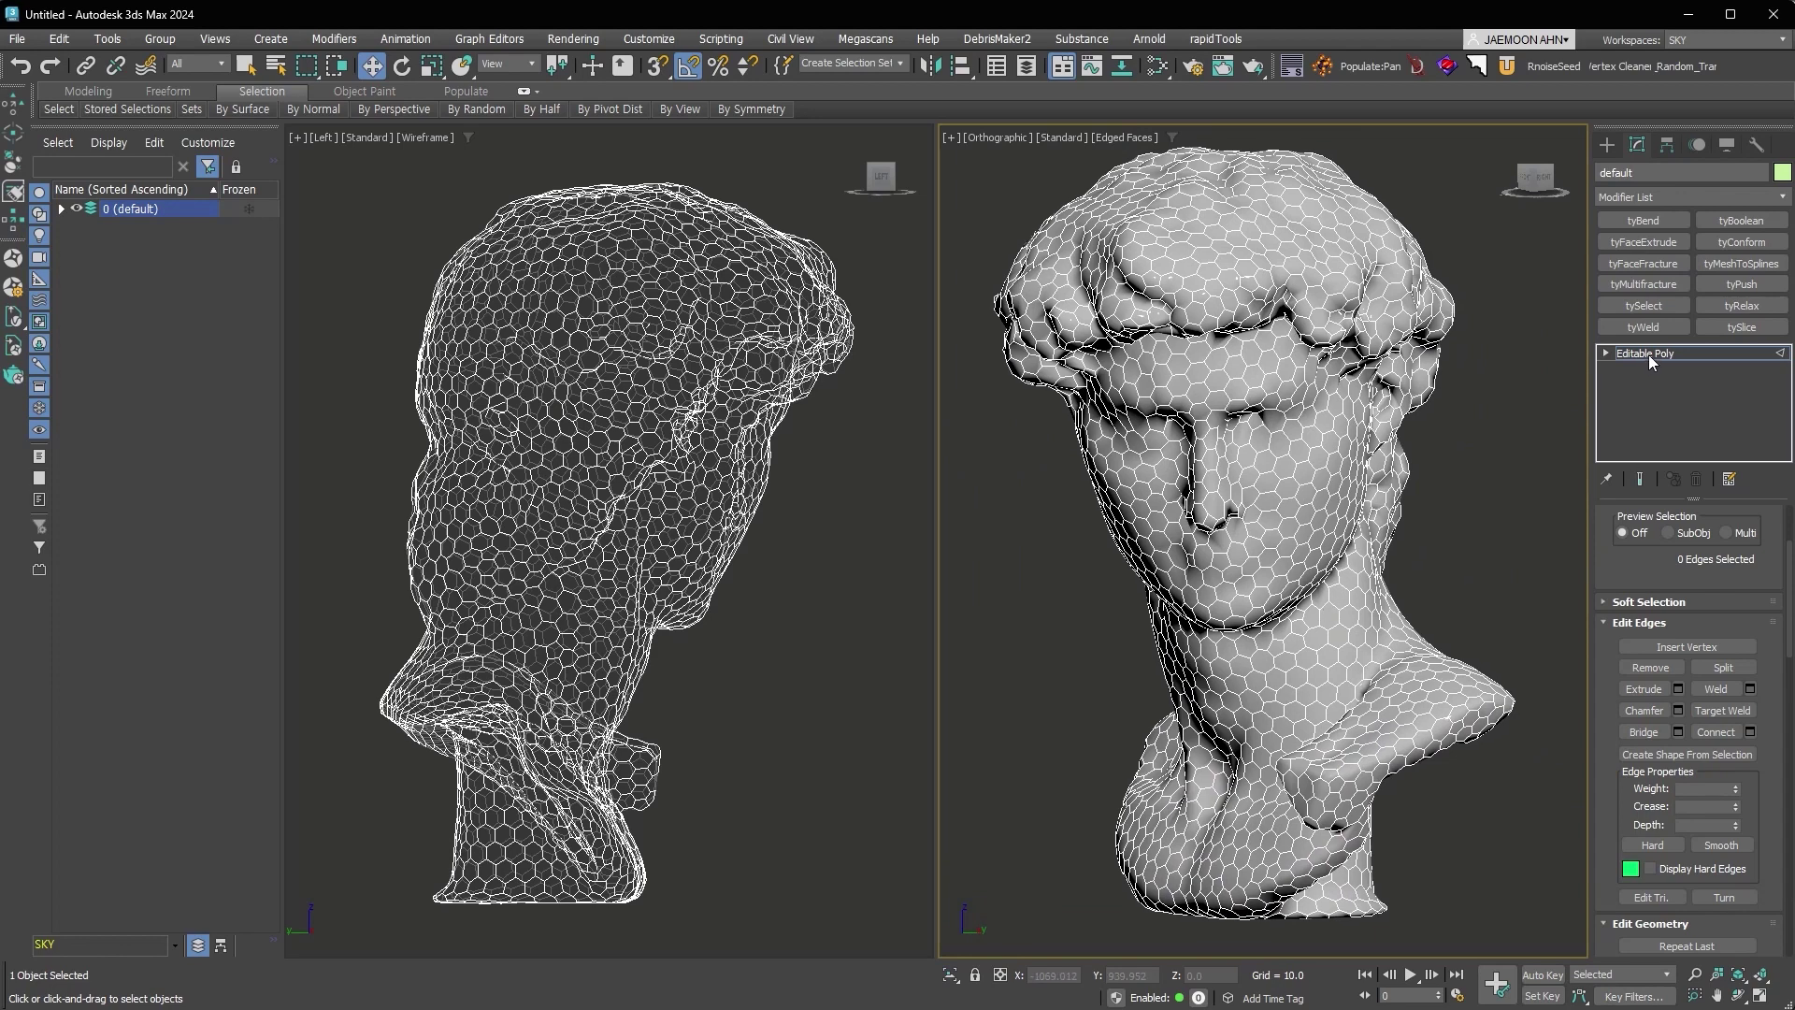
key(ctrl+a)
click(1730, 668)
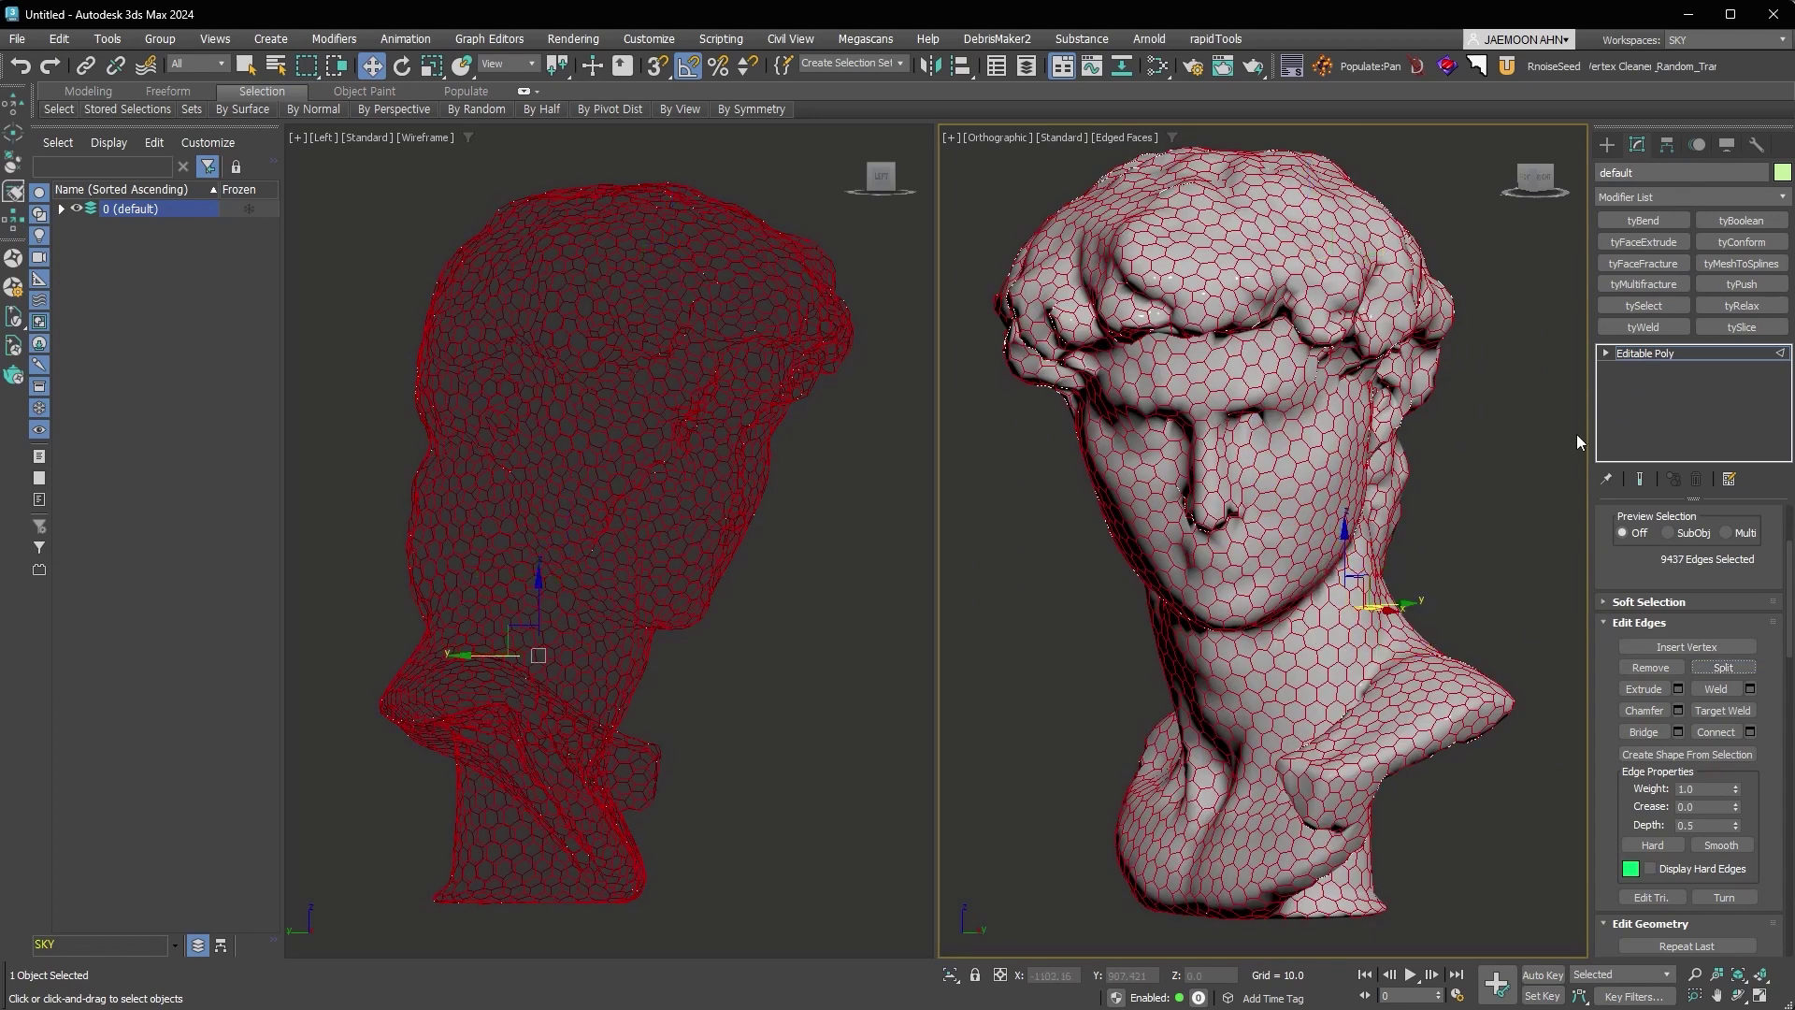
Select all polygons of the head and move the transform centre down to the neck.
click(1625, 354)
key(4)
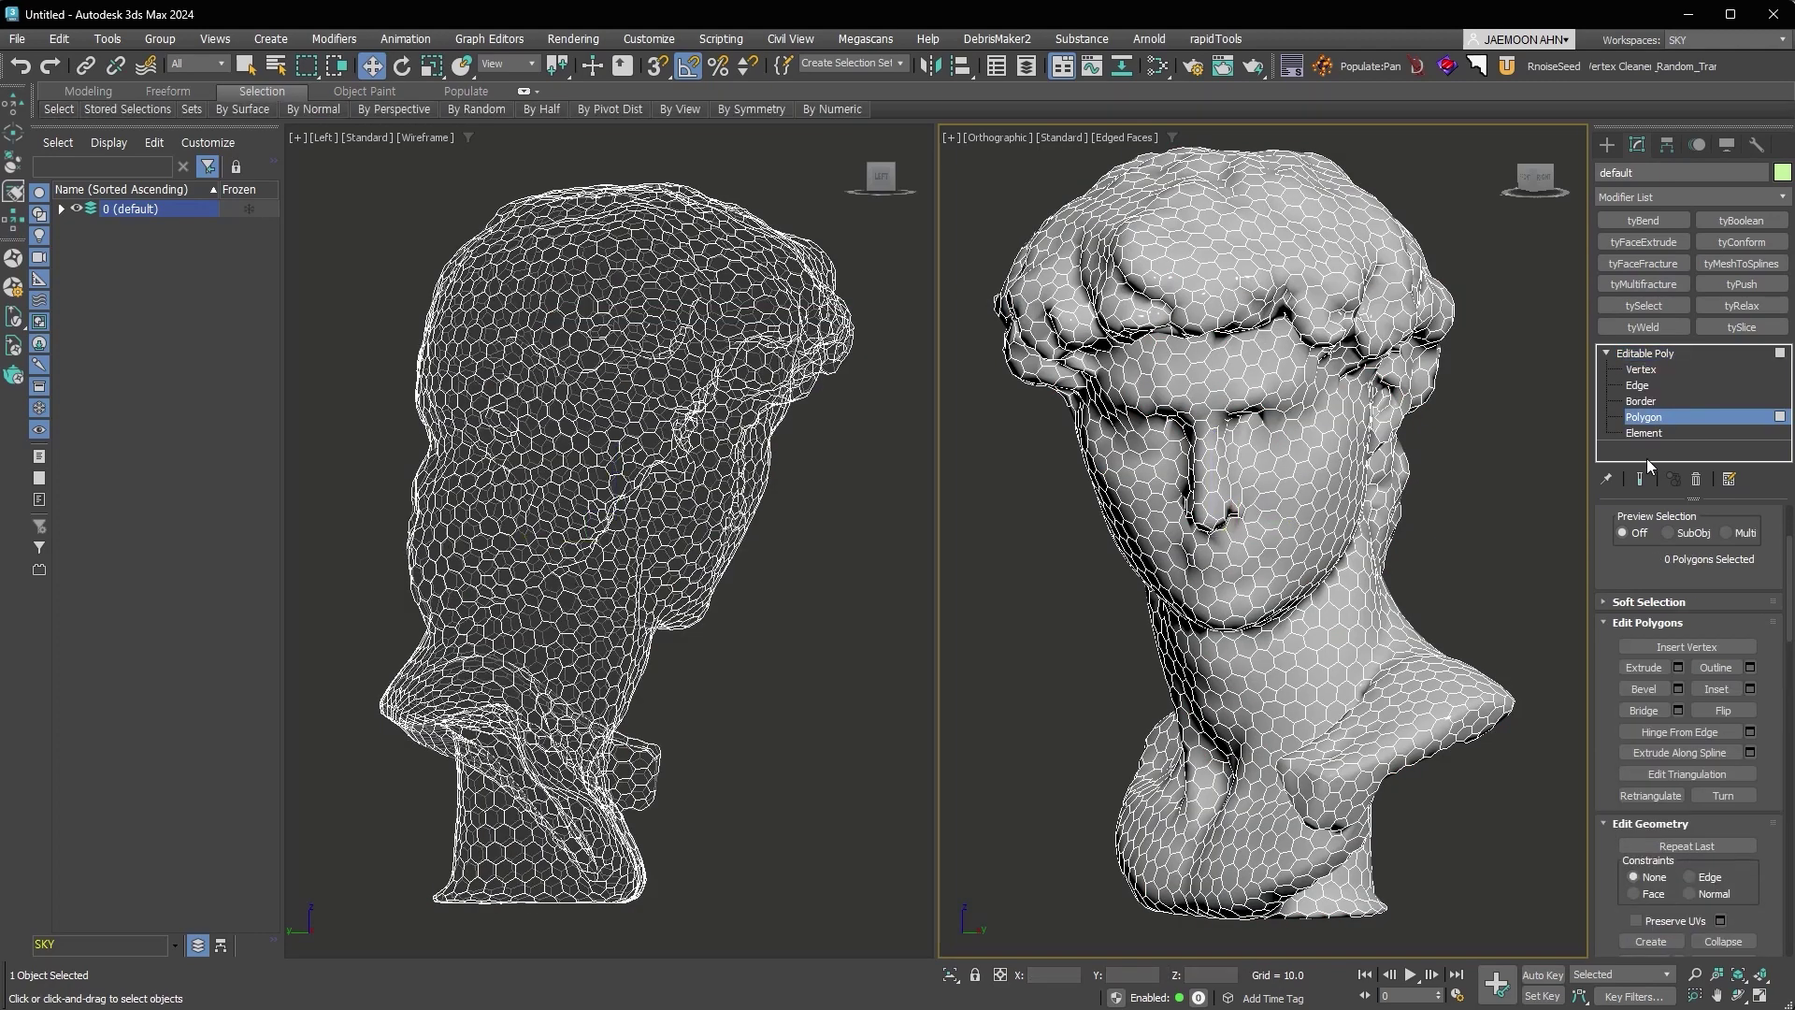
key(ctrl+a)
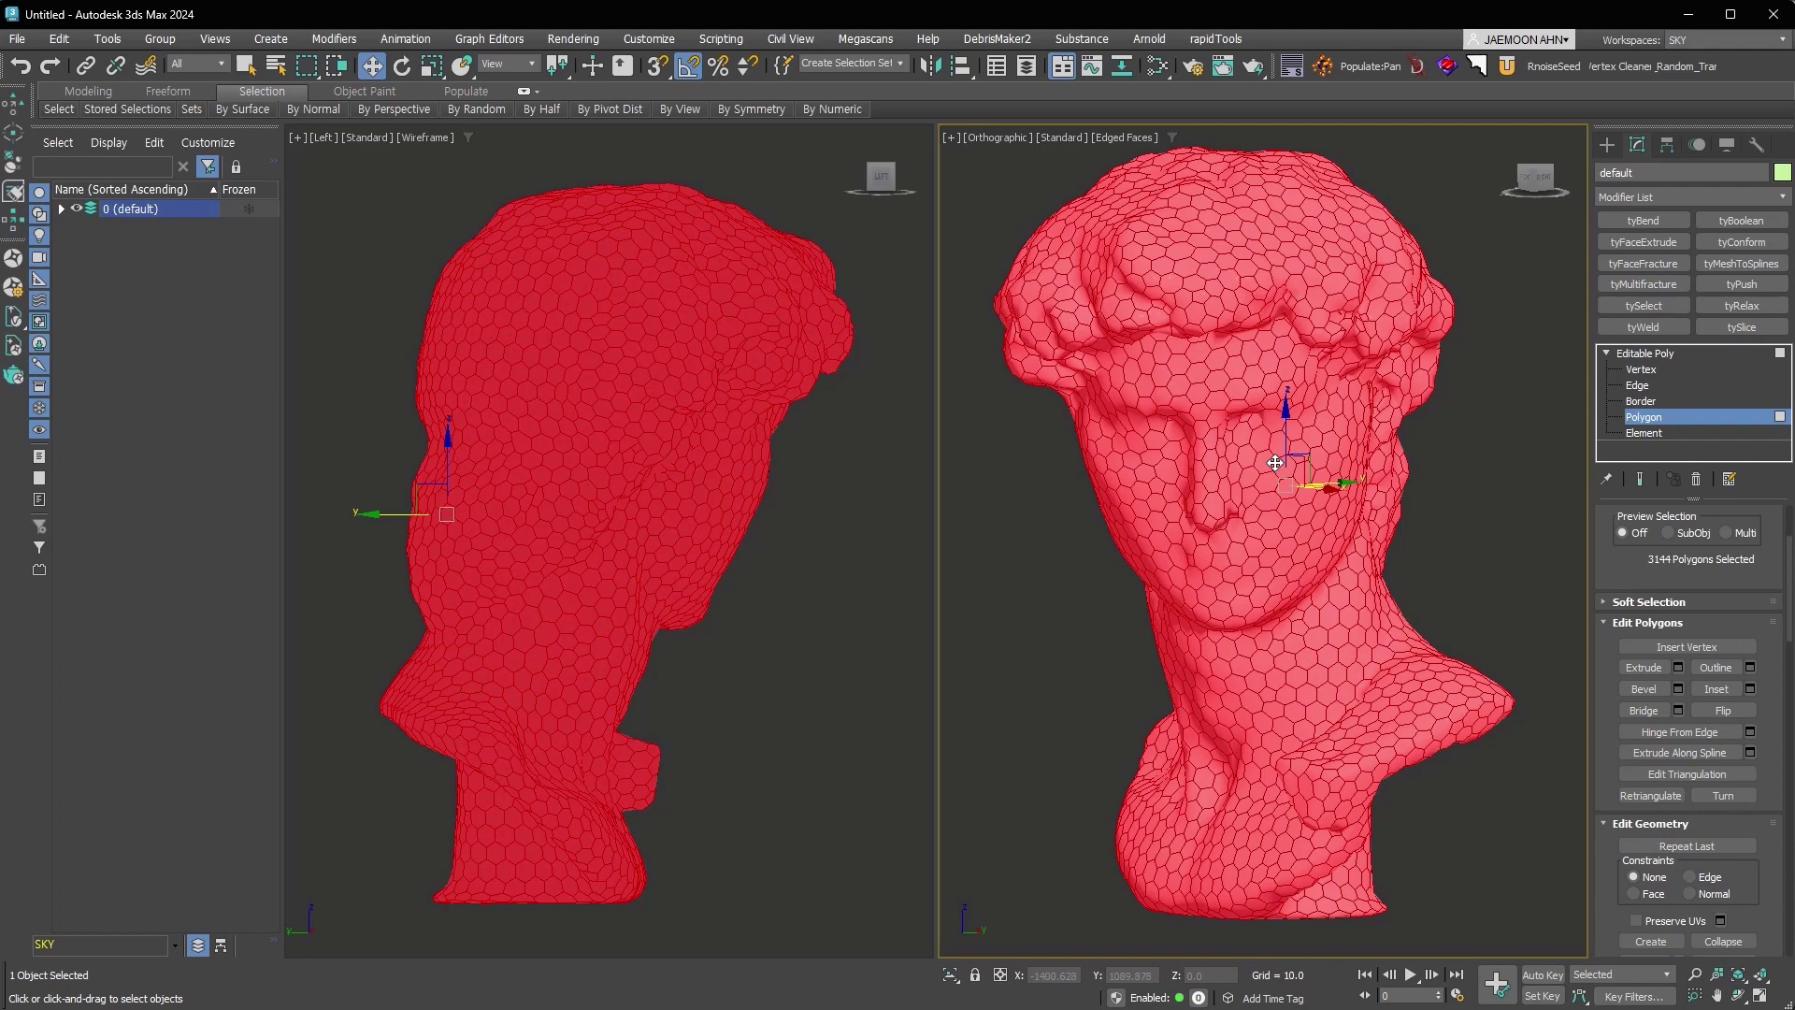
scroll(1139, 272, up, 3)
mouse_move(1139, 272)
mouse_down()
mouse_move(1127, 397)
mouse_move(1202, 420)
mouse_move(1234, 605)
mouse_up()
scroll(1202, 421, down, 3)
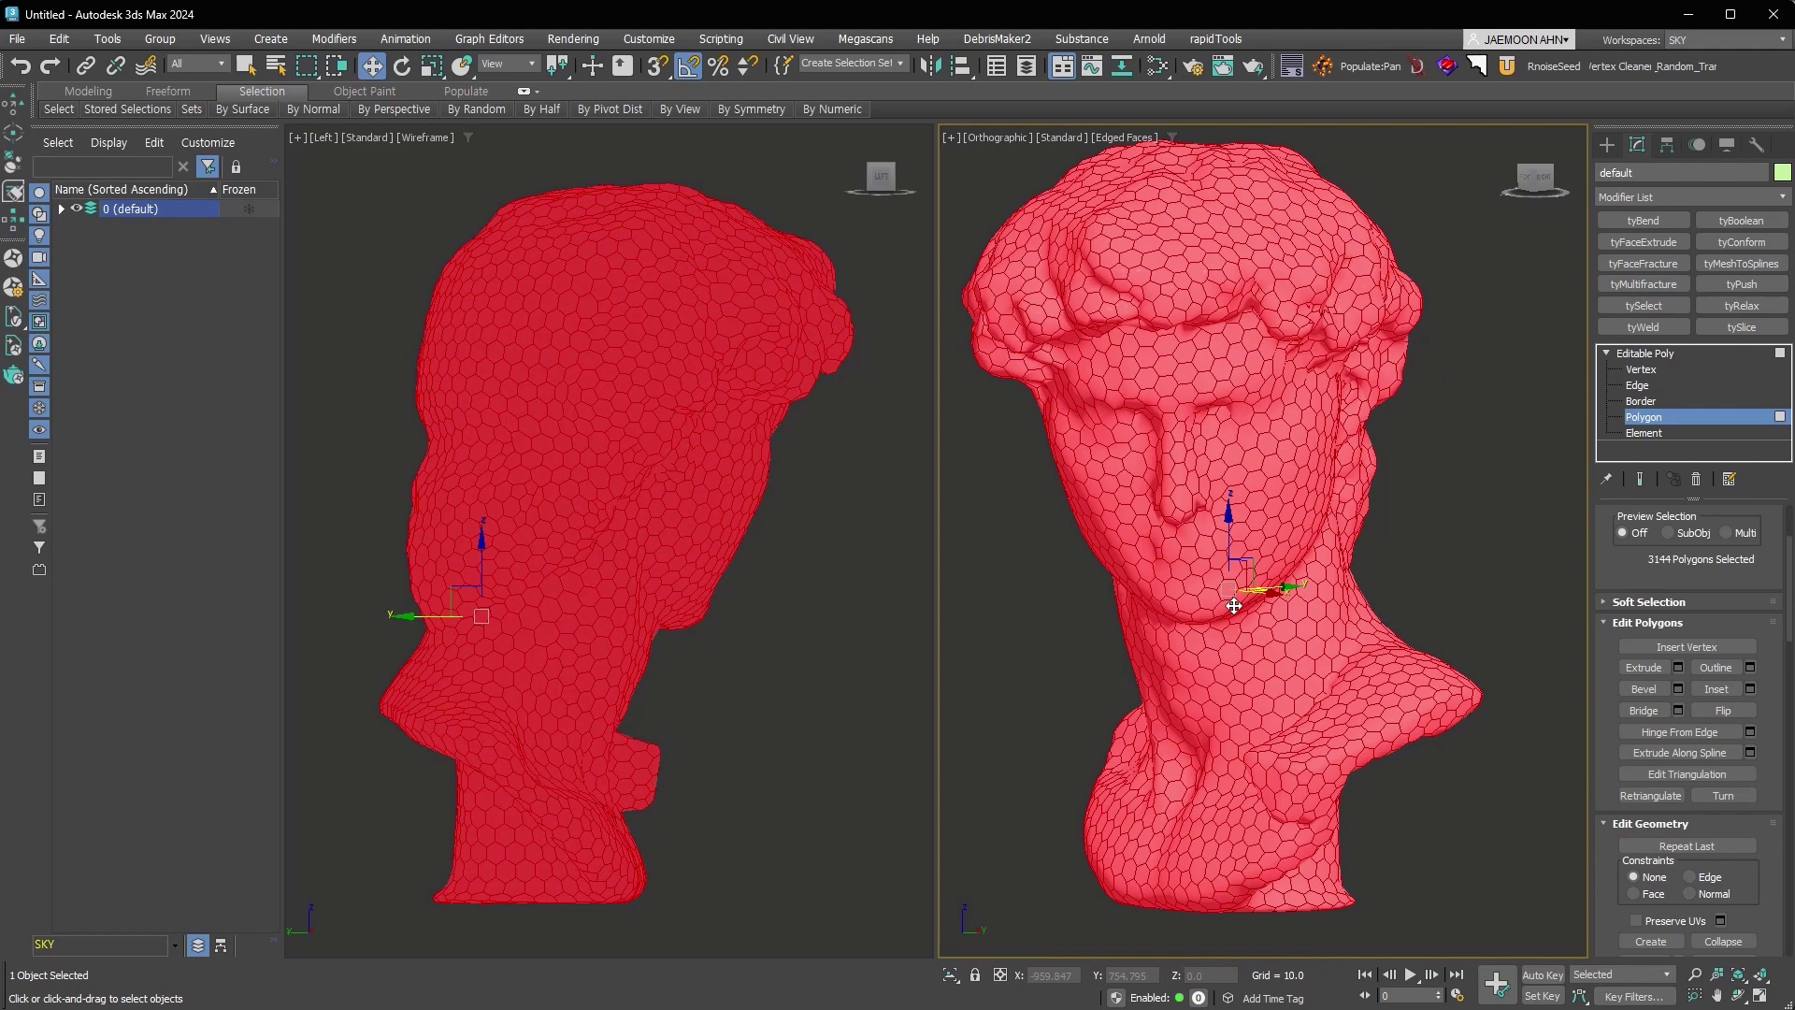
drag(1234, 606, 1230, 665)
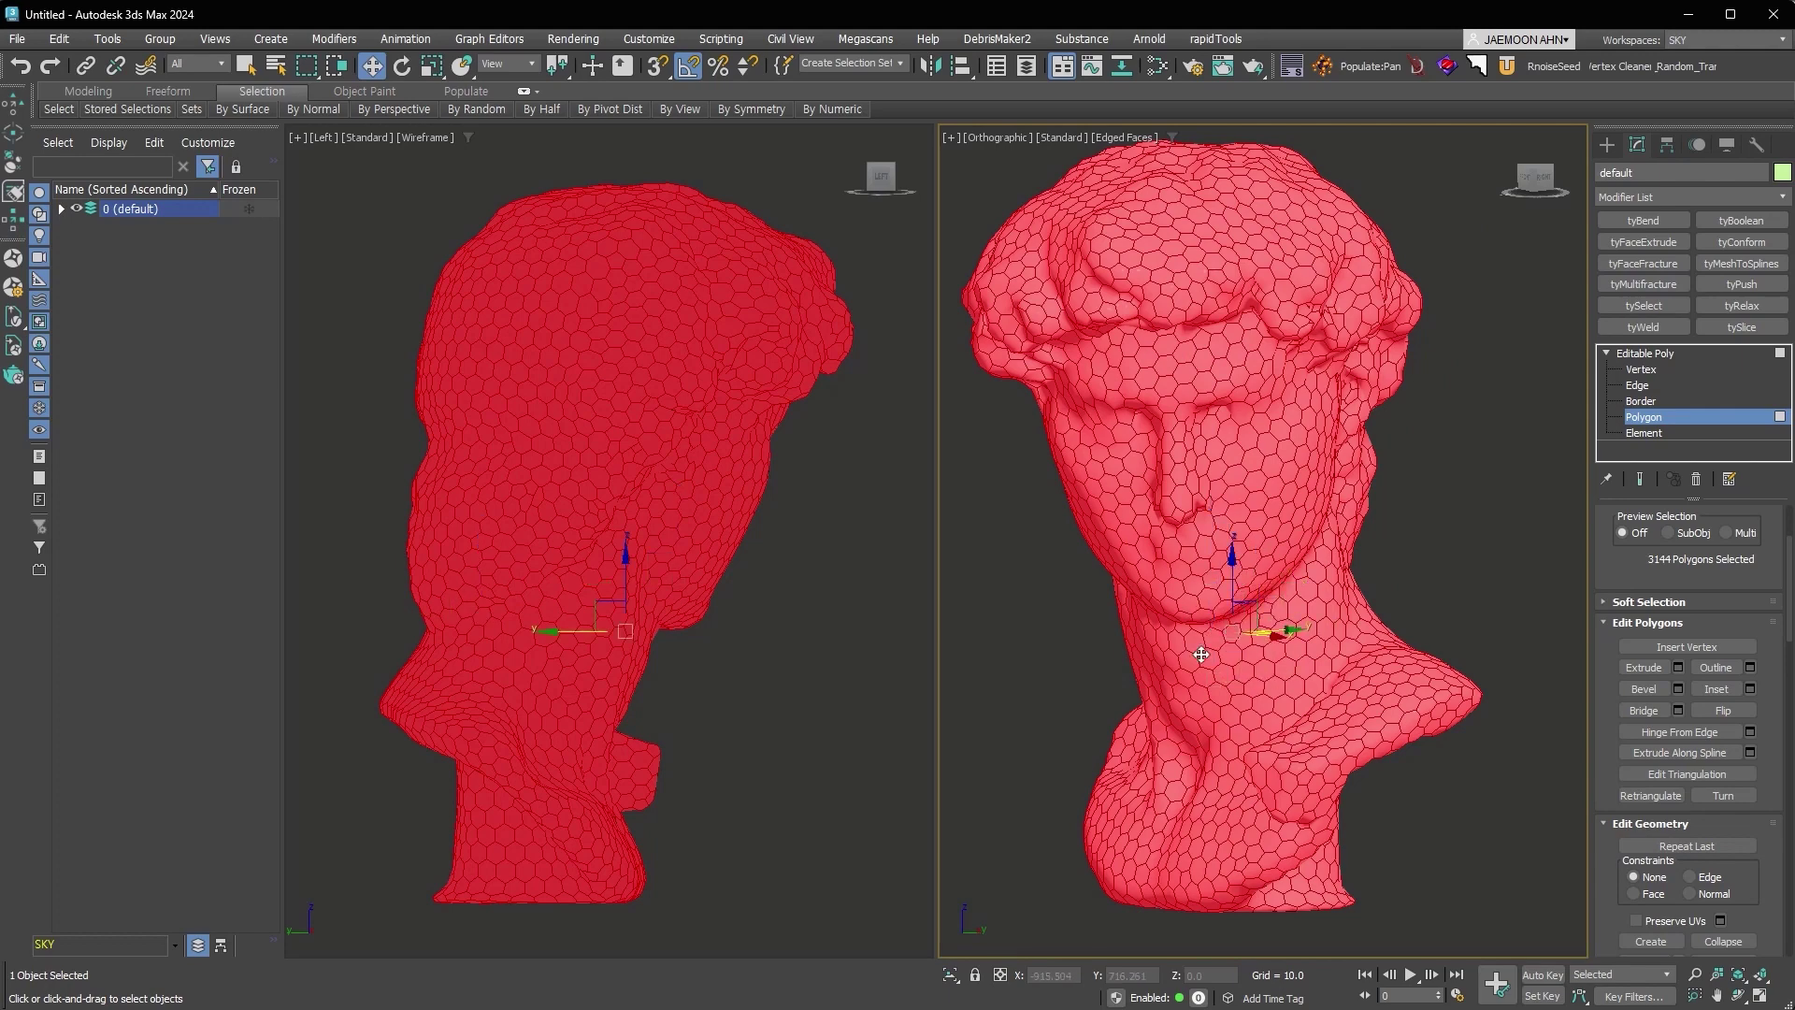
Dismiss the quad menu at the neck, adjust the view, and open the rapidTools geometry utilities.
scroll(1230, 665, up, 4)
right_click(1242, 648)
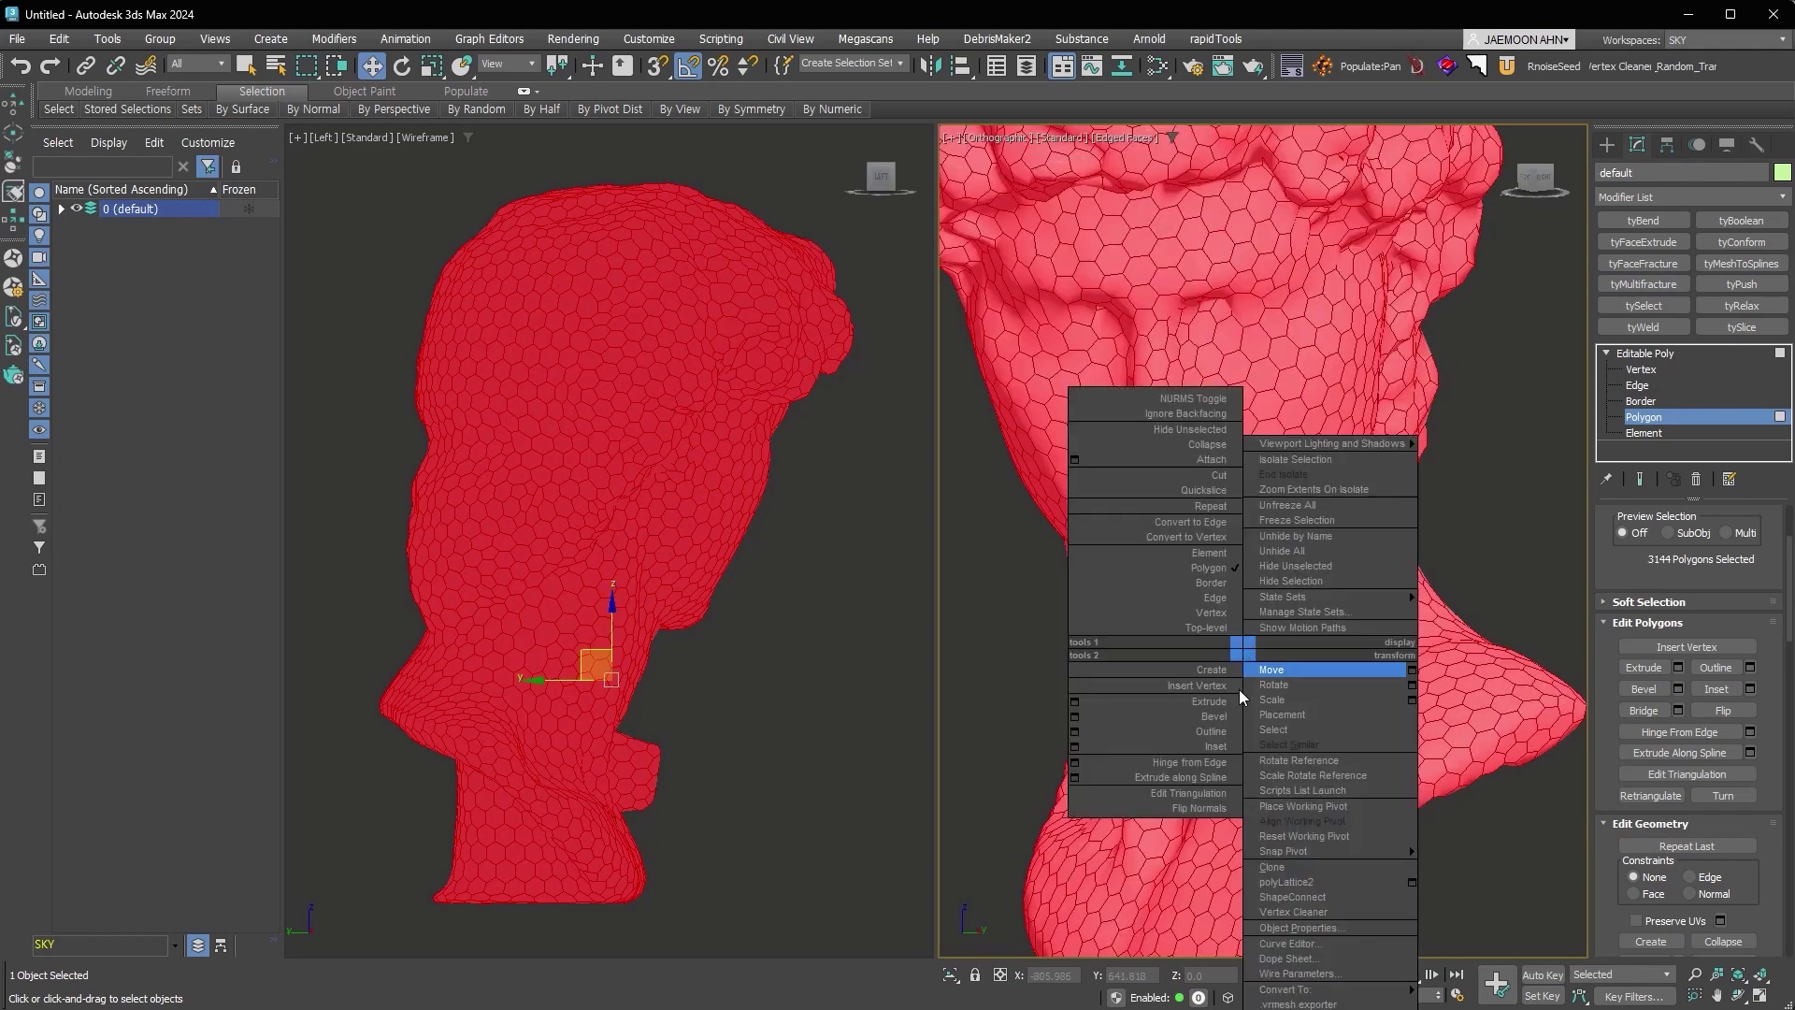
key(Escape)
drag(1235, 668, 1207, 588)
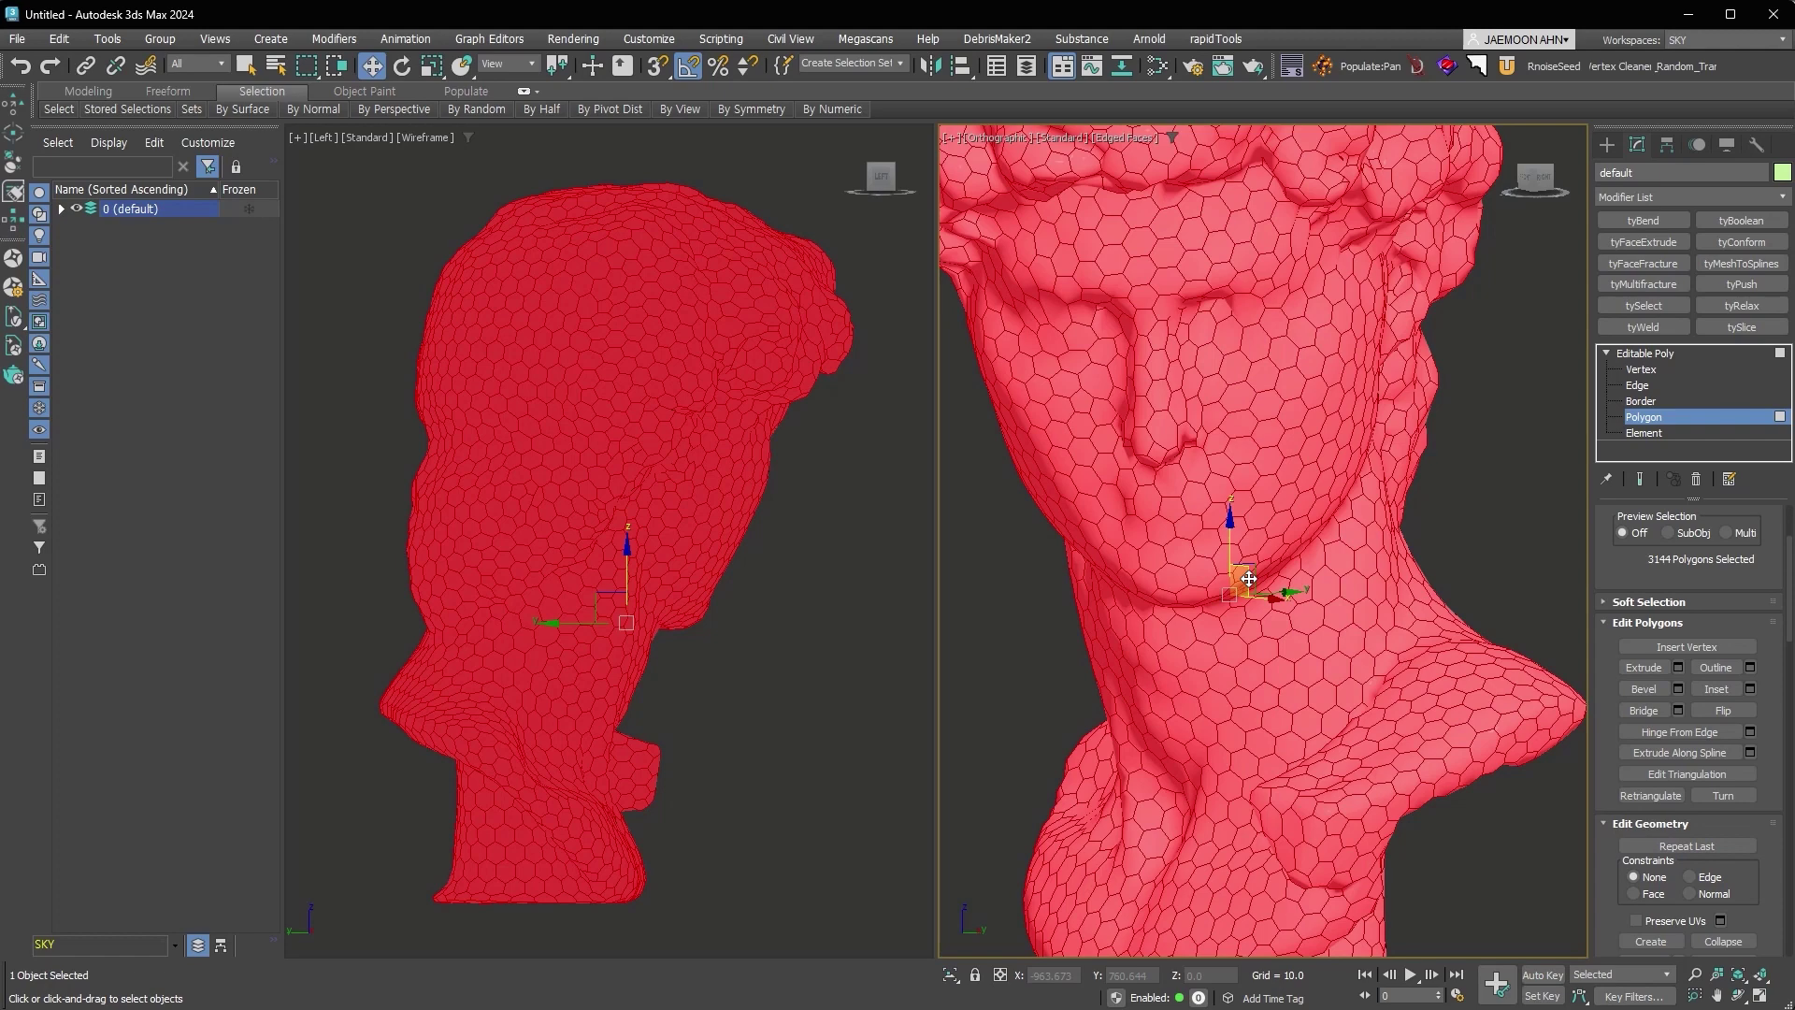
drag(1249, 579, 1252, 285)
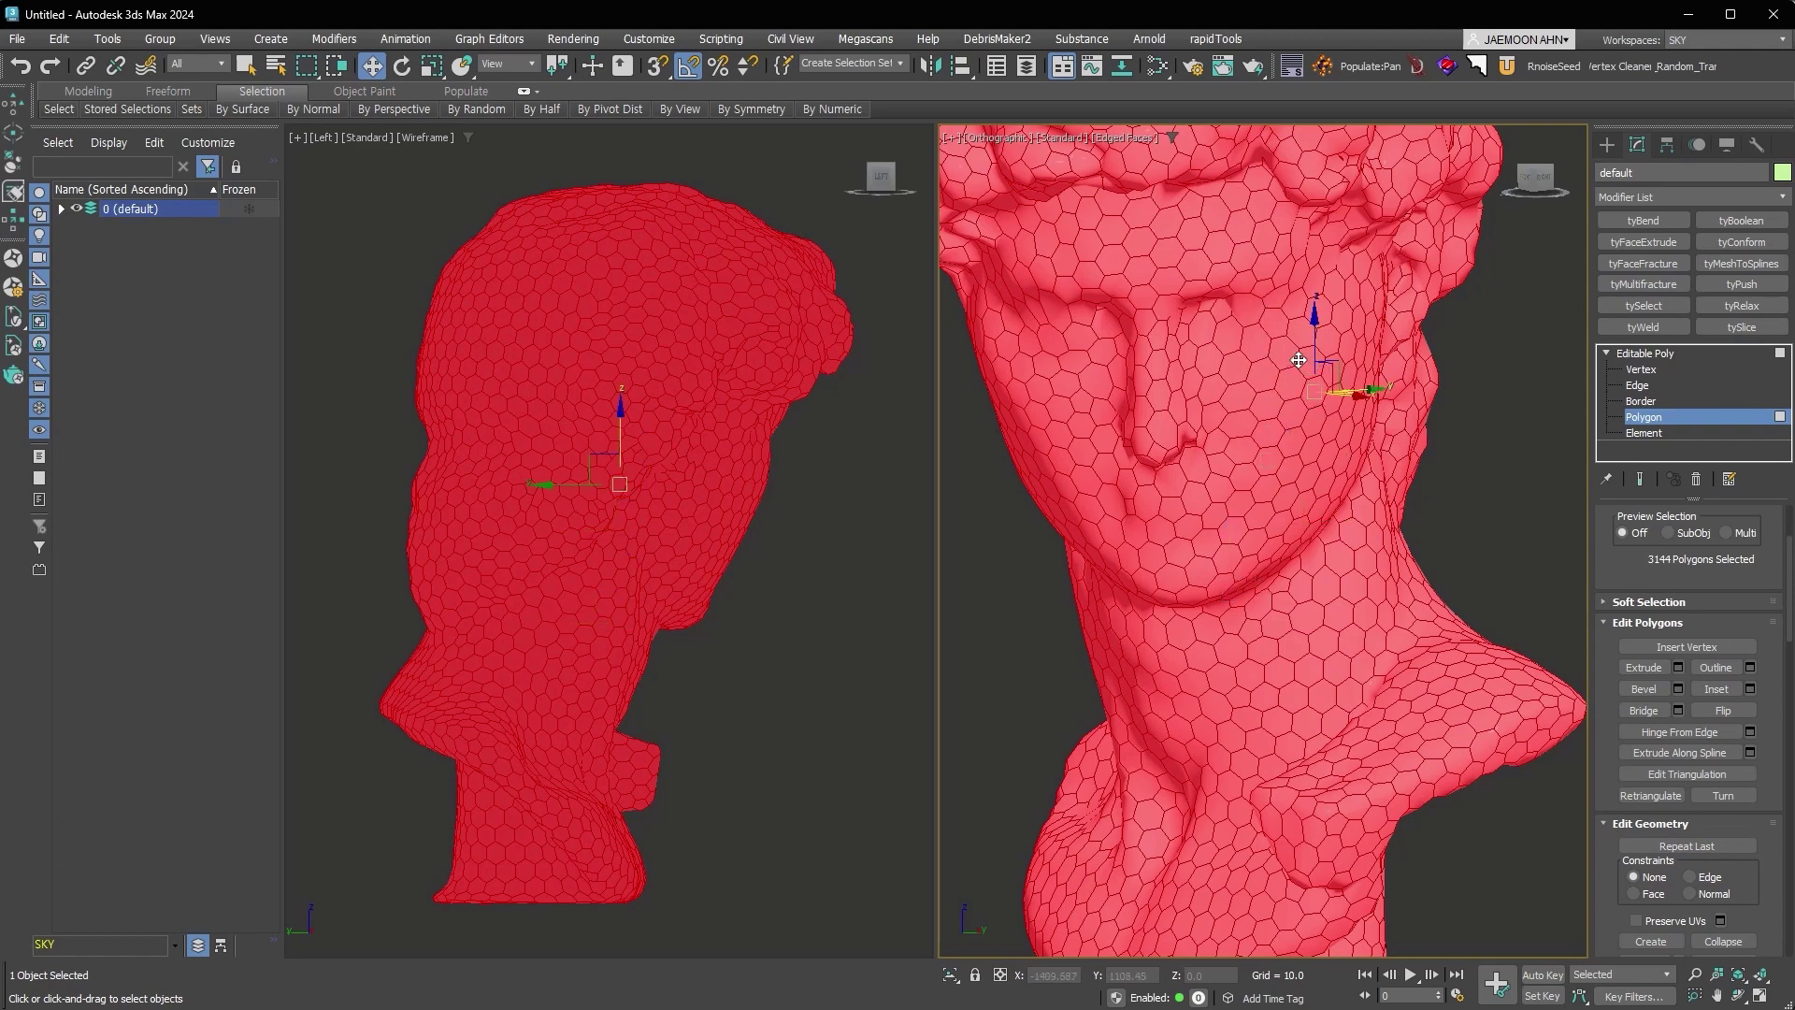
click(1216, 40)
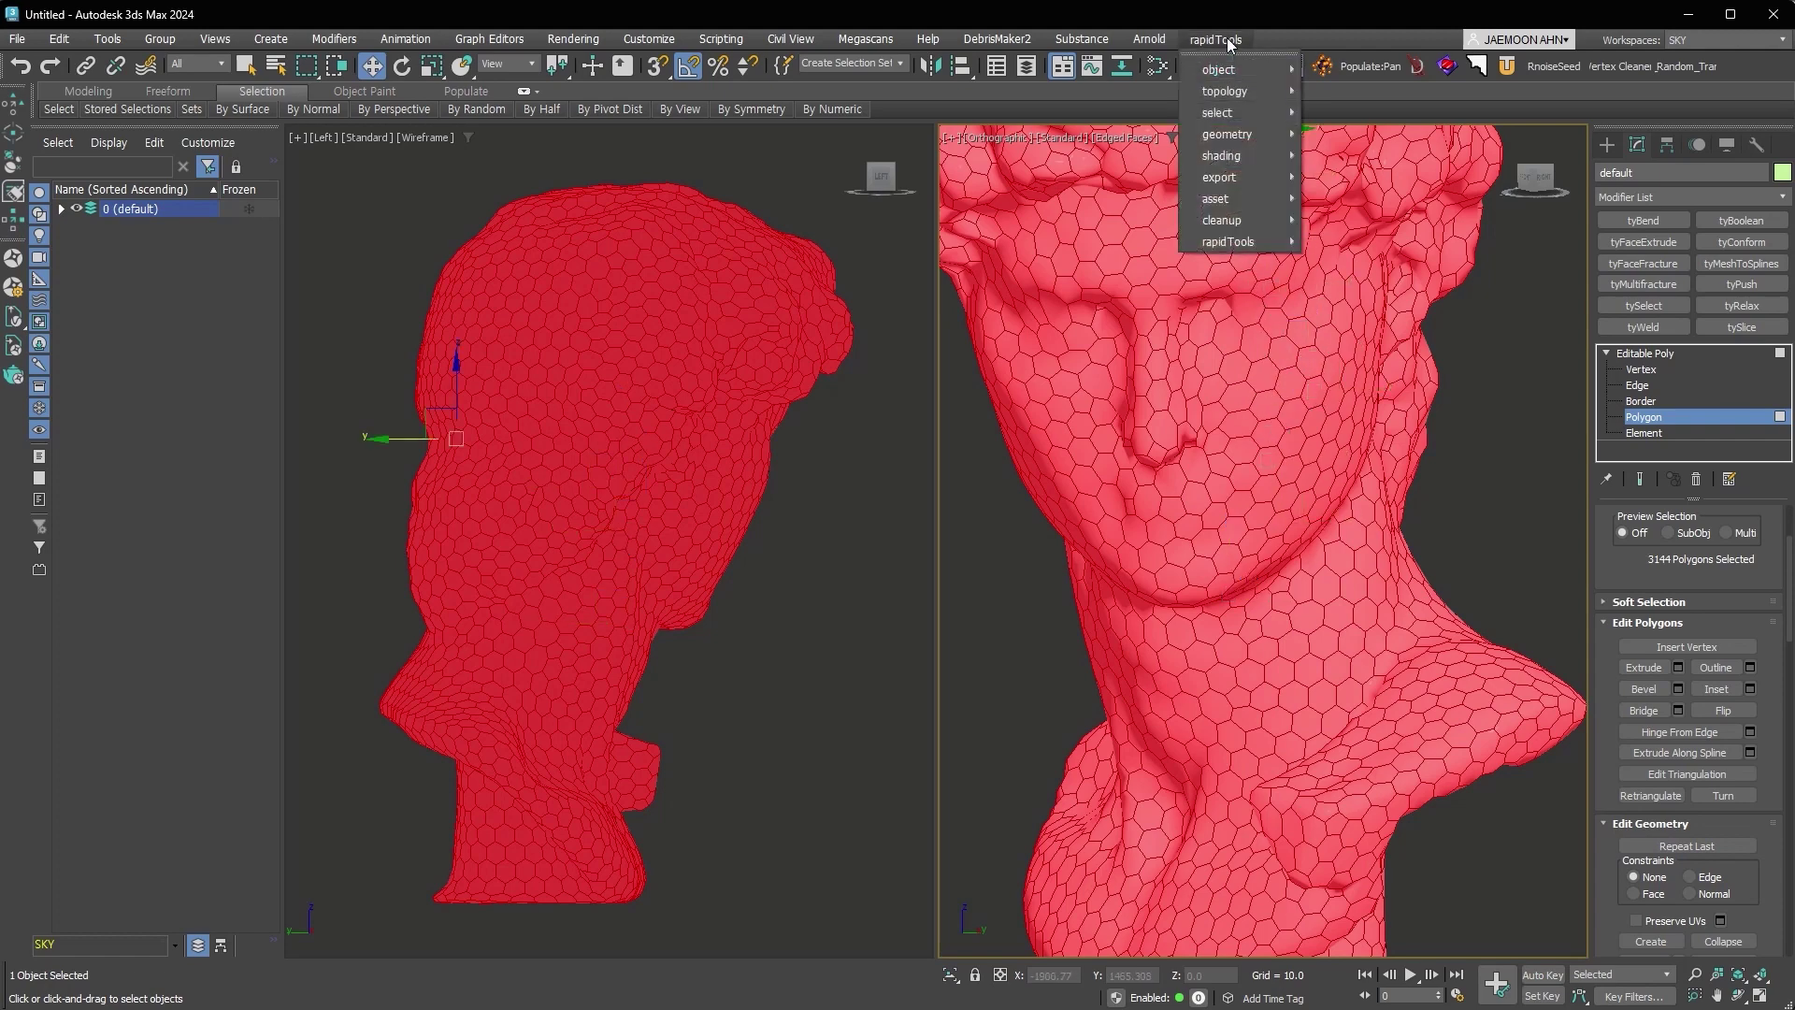
mouse_move(1229, 134)
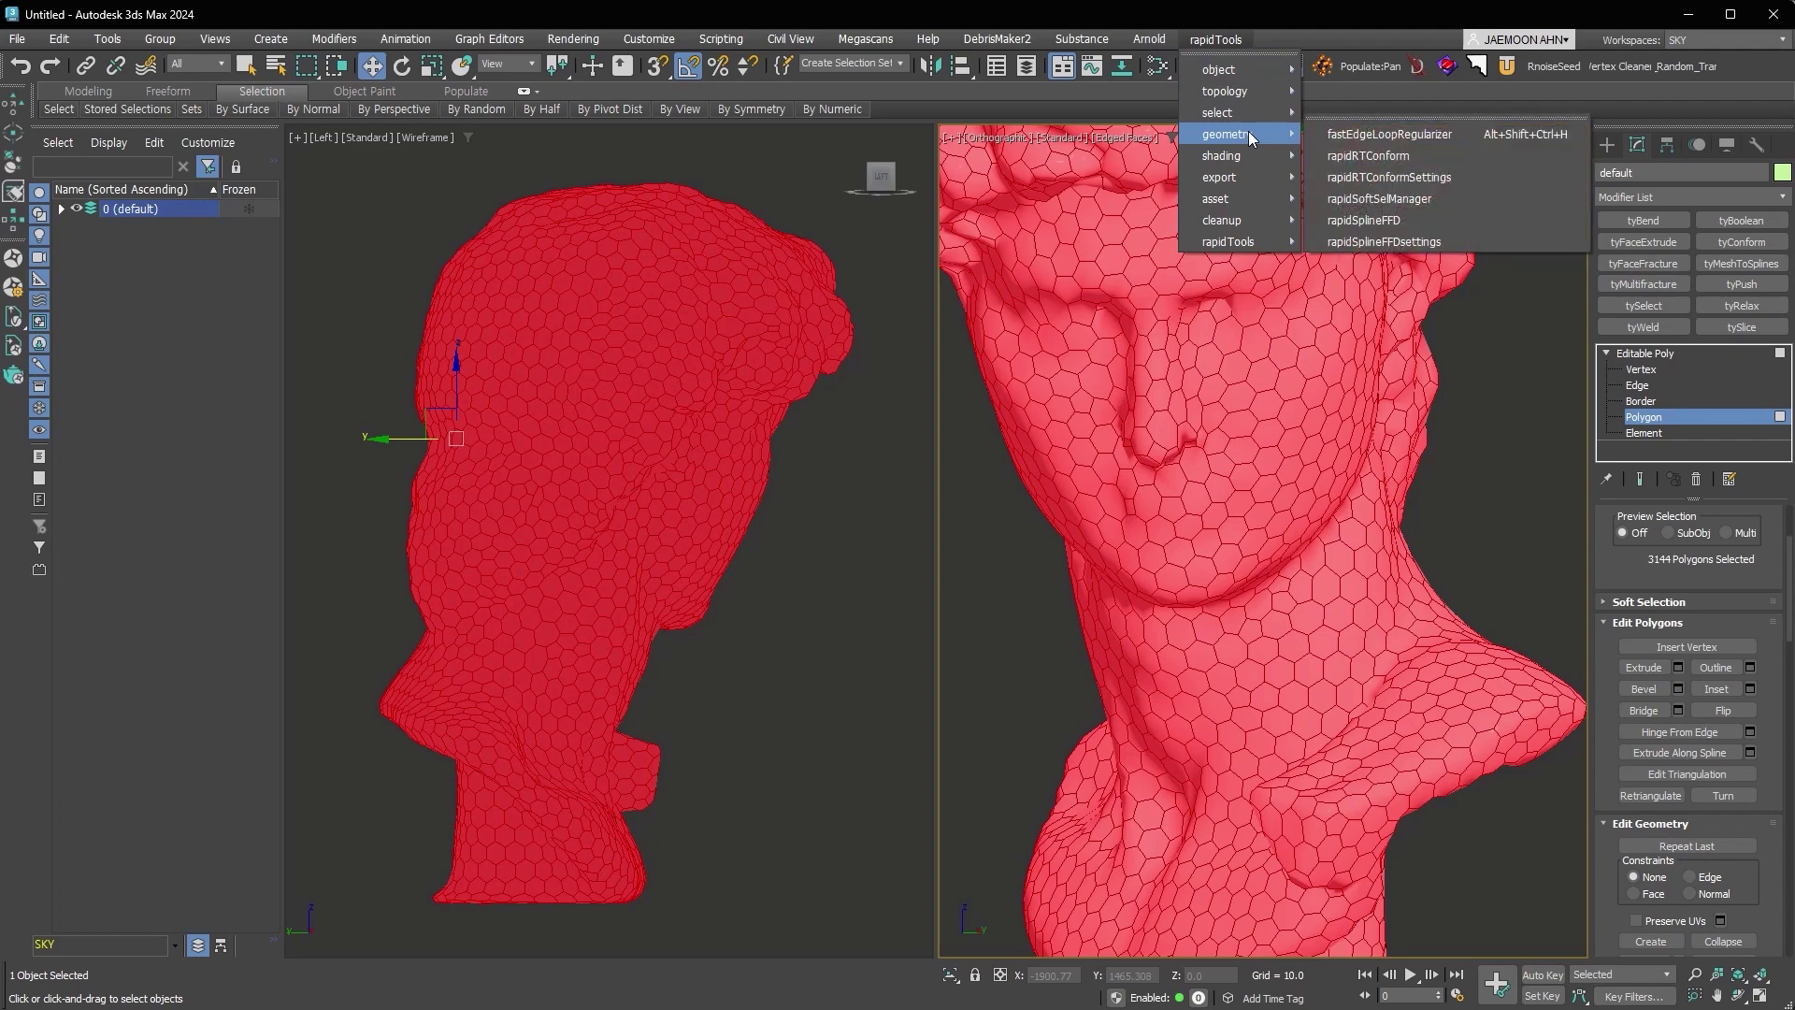
Run fastEdgeLoopRegularizer on the hex mesh, then zoom to the neck and bring up the polygon quad menu.
click(1360, 136)
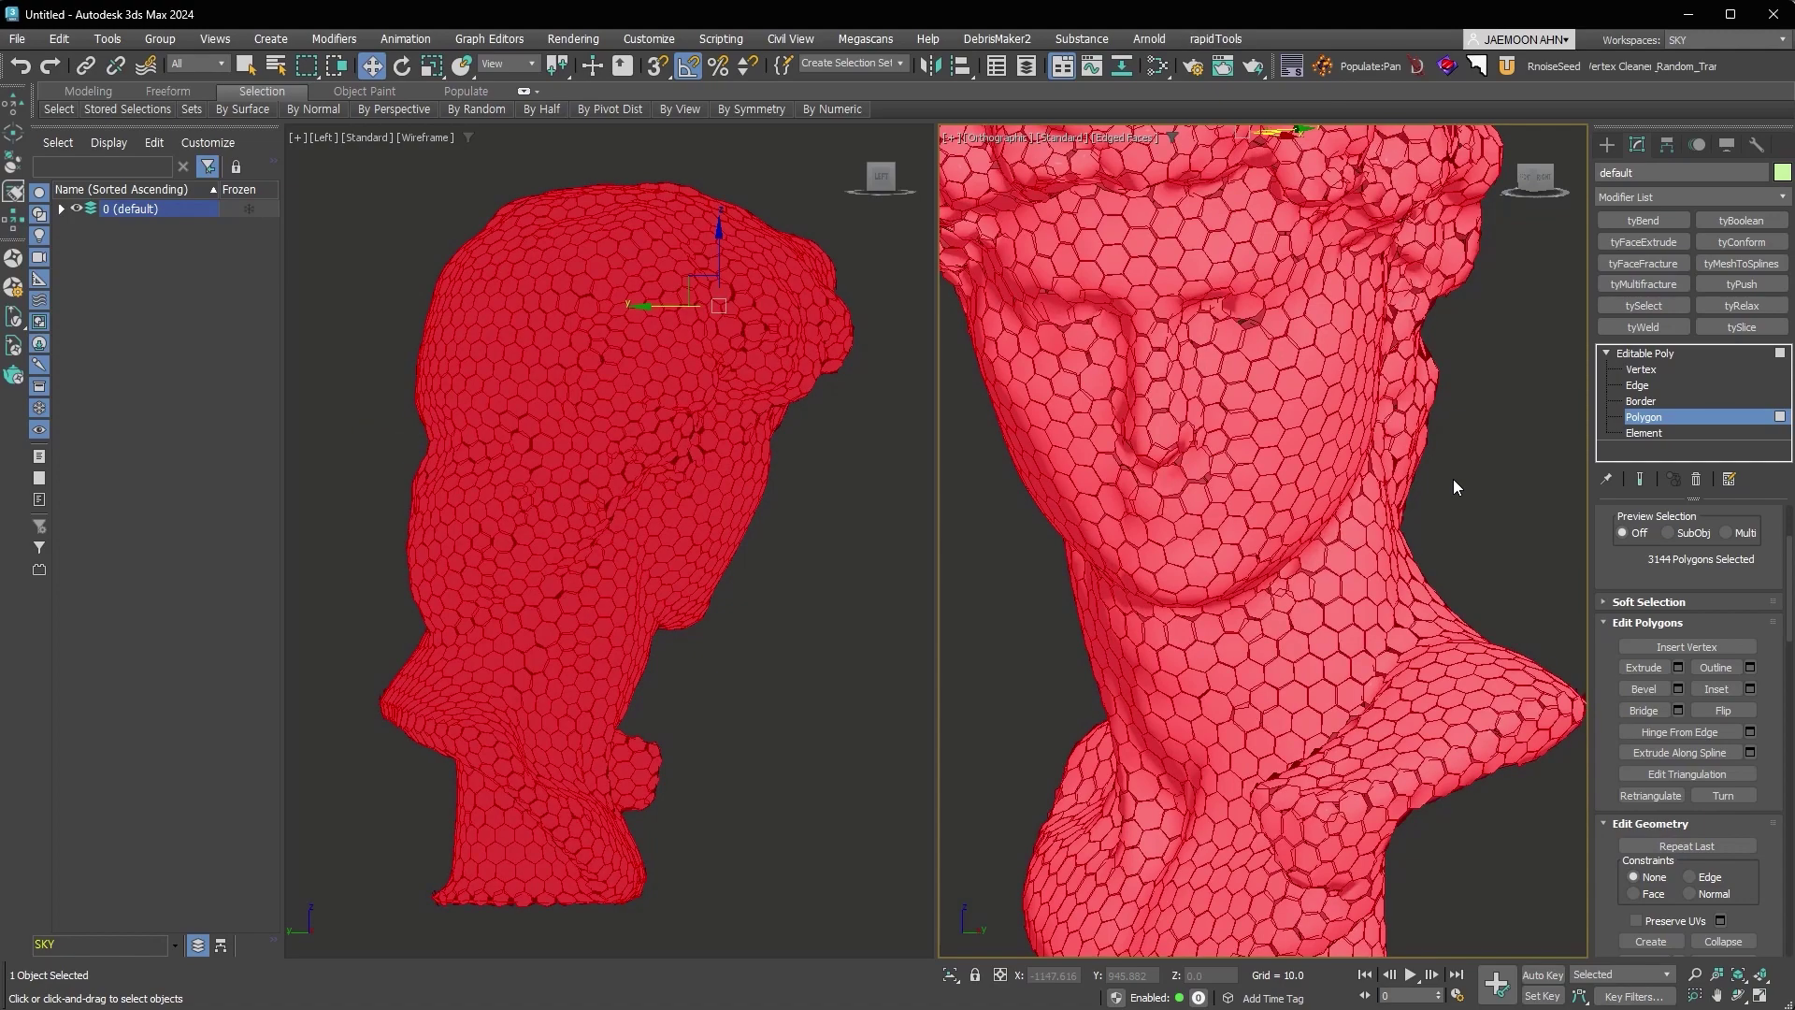
mouse_move(1347, 482)
alt+middle_down()
mouse_move(1207, 496)
mouse_move(1233, 413)
alt+middle_up()
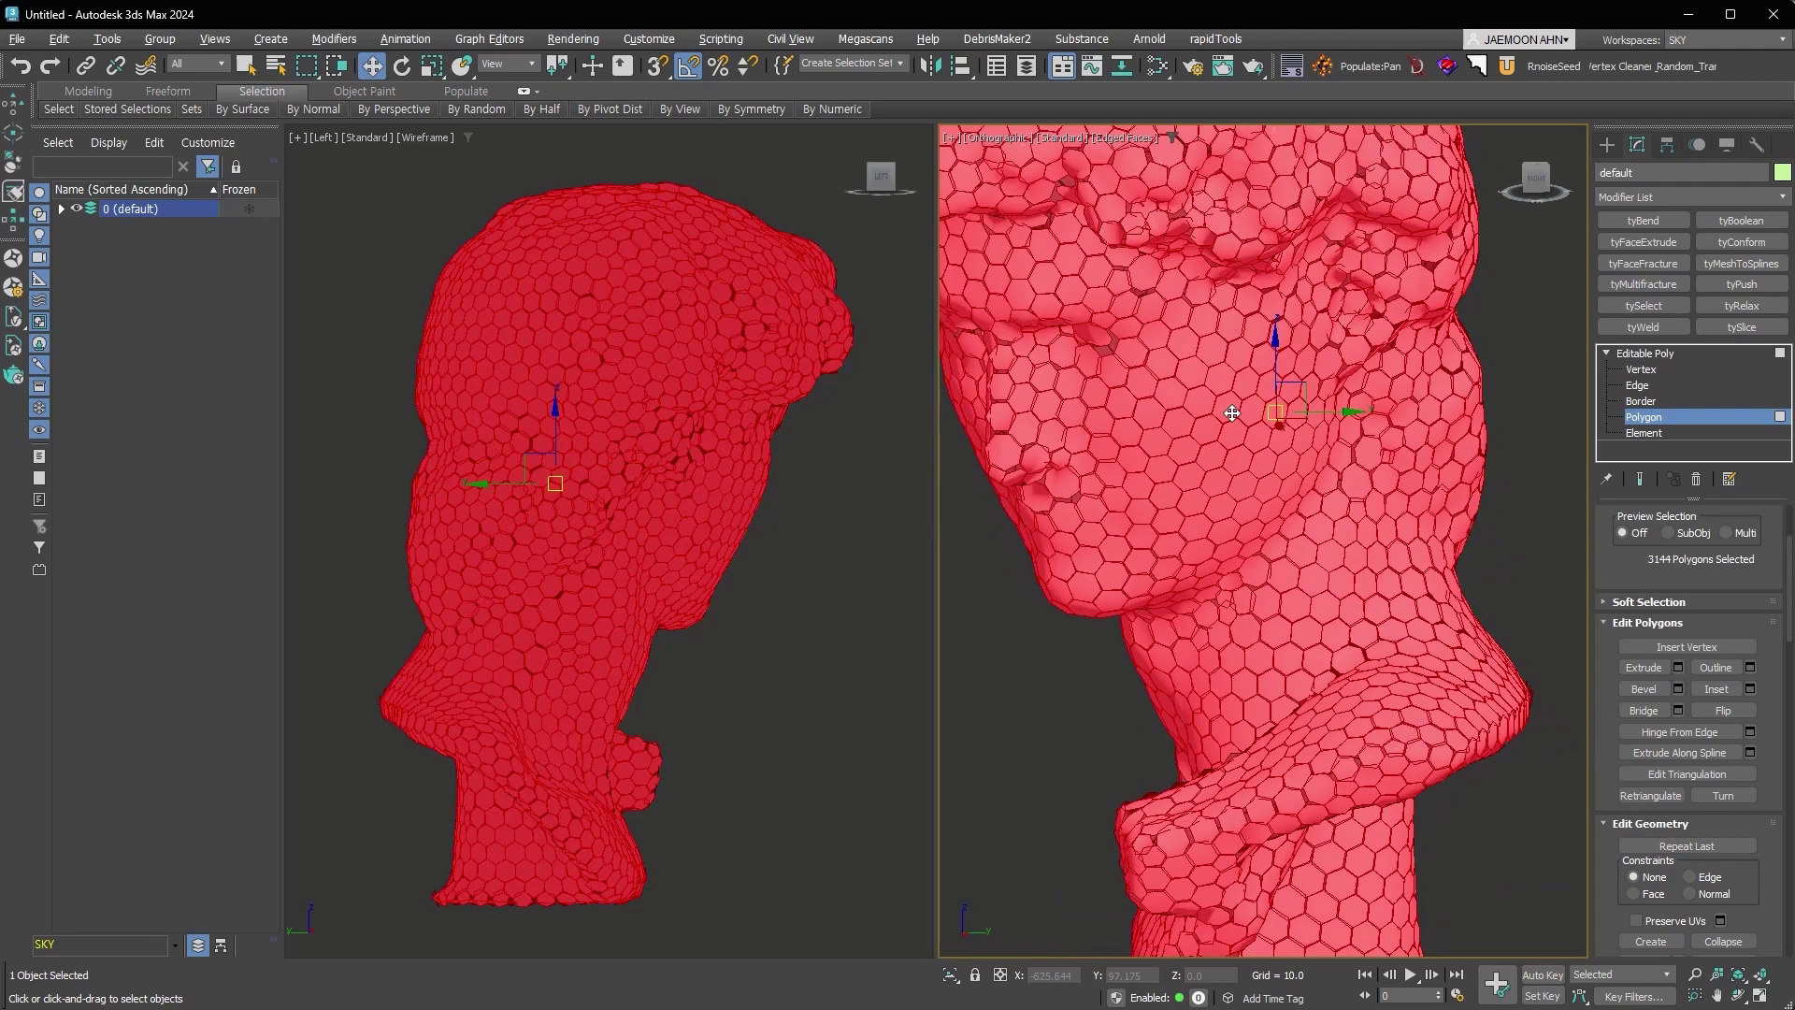
scroll(1232, 413, up, 3)
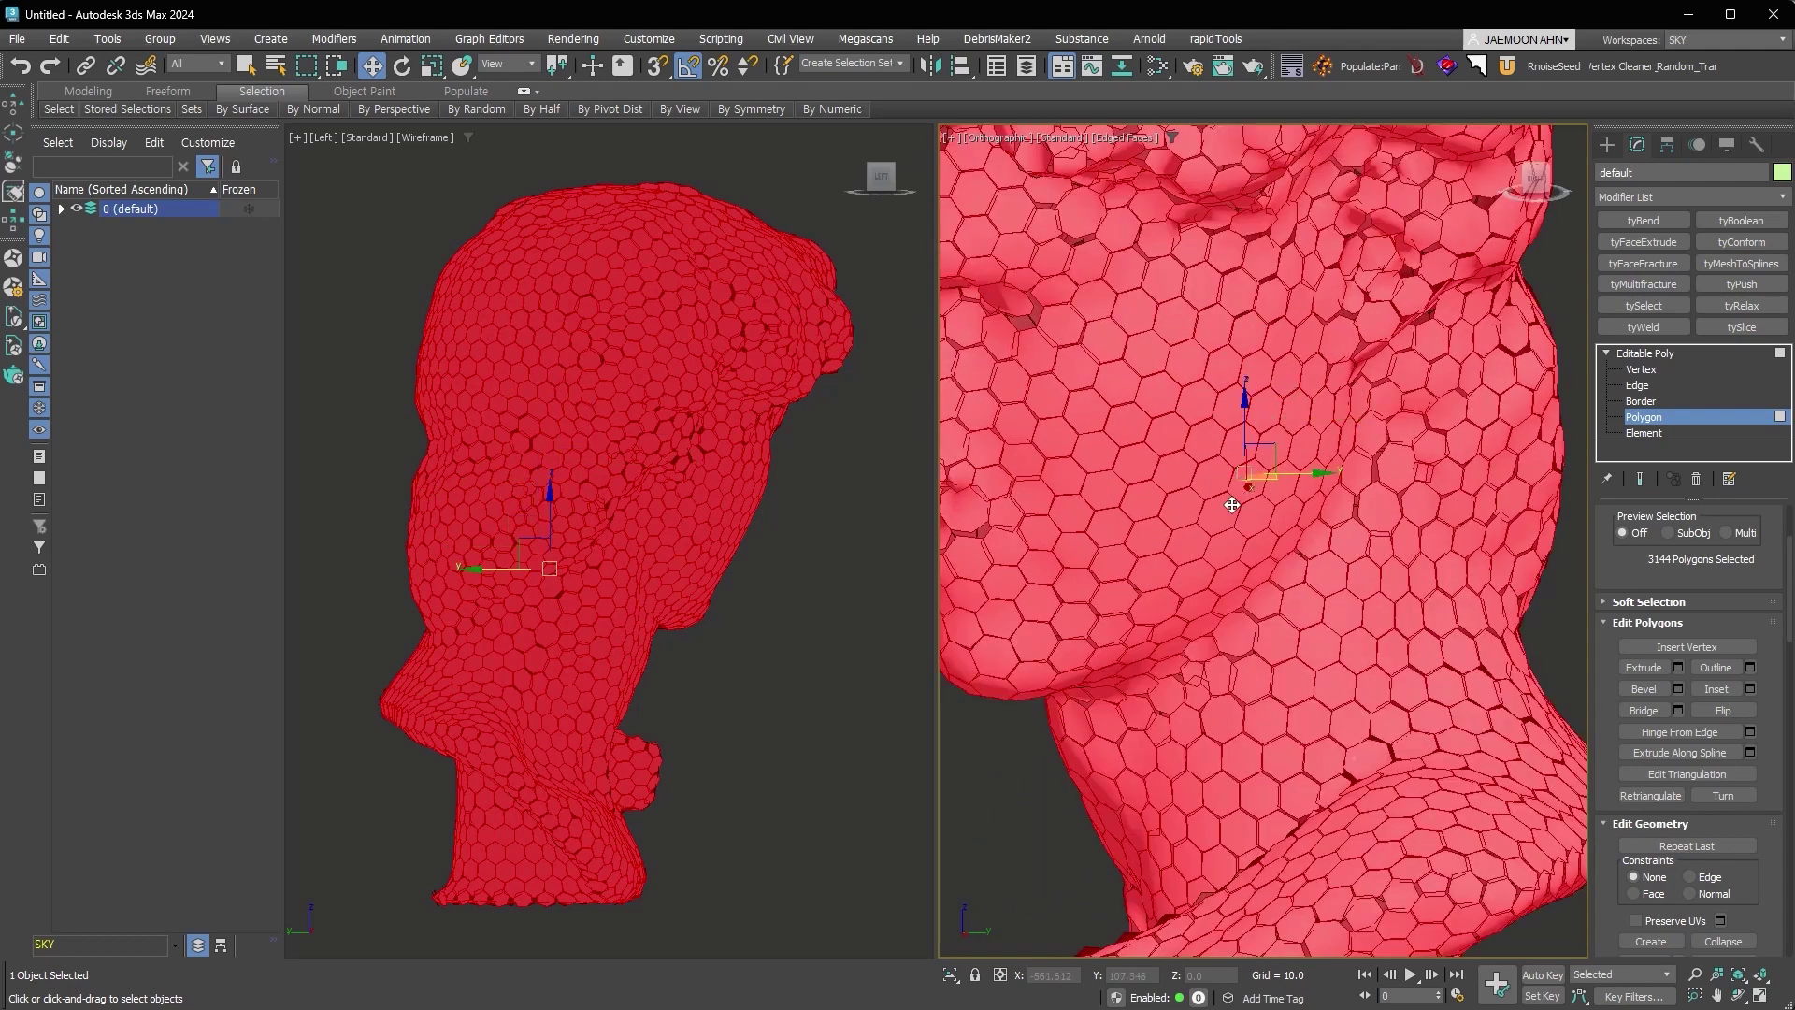
drag(1162, 360, 1174, 302)
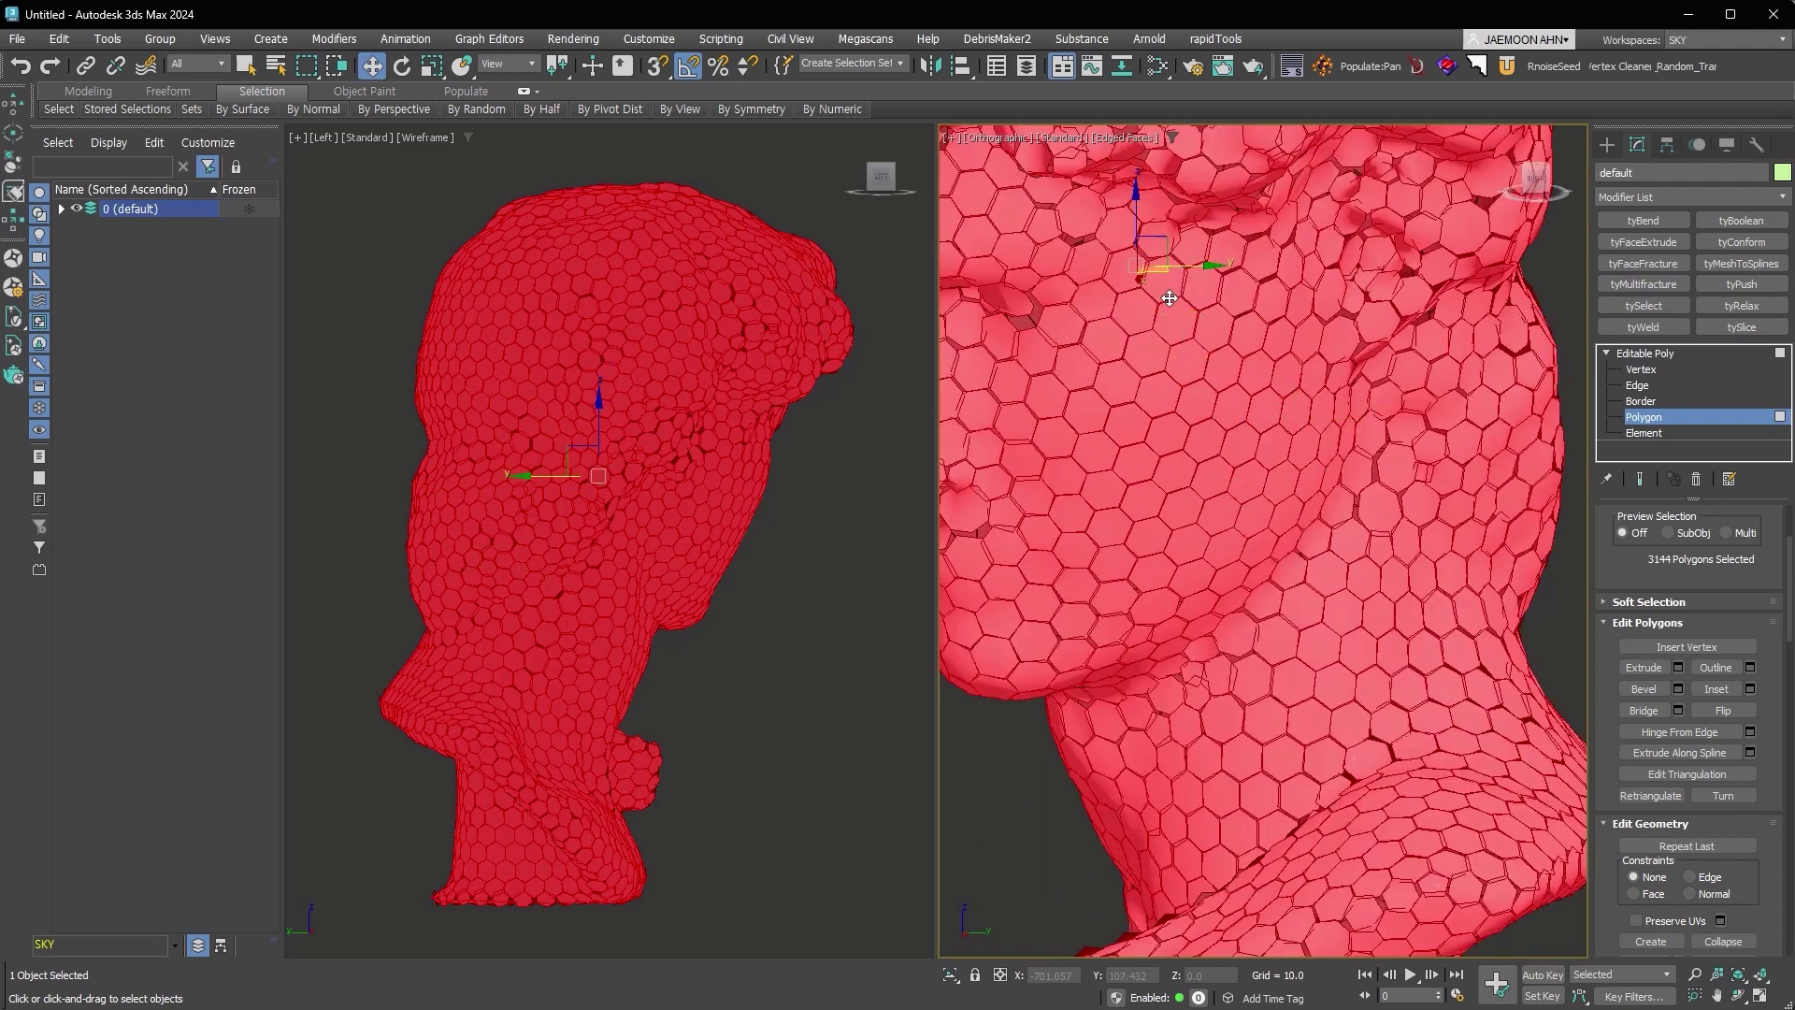
alt+middle_drag(1175, 302, 1347, 463)
right_click(1340, 460)
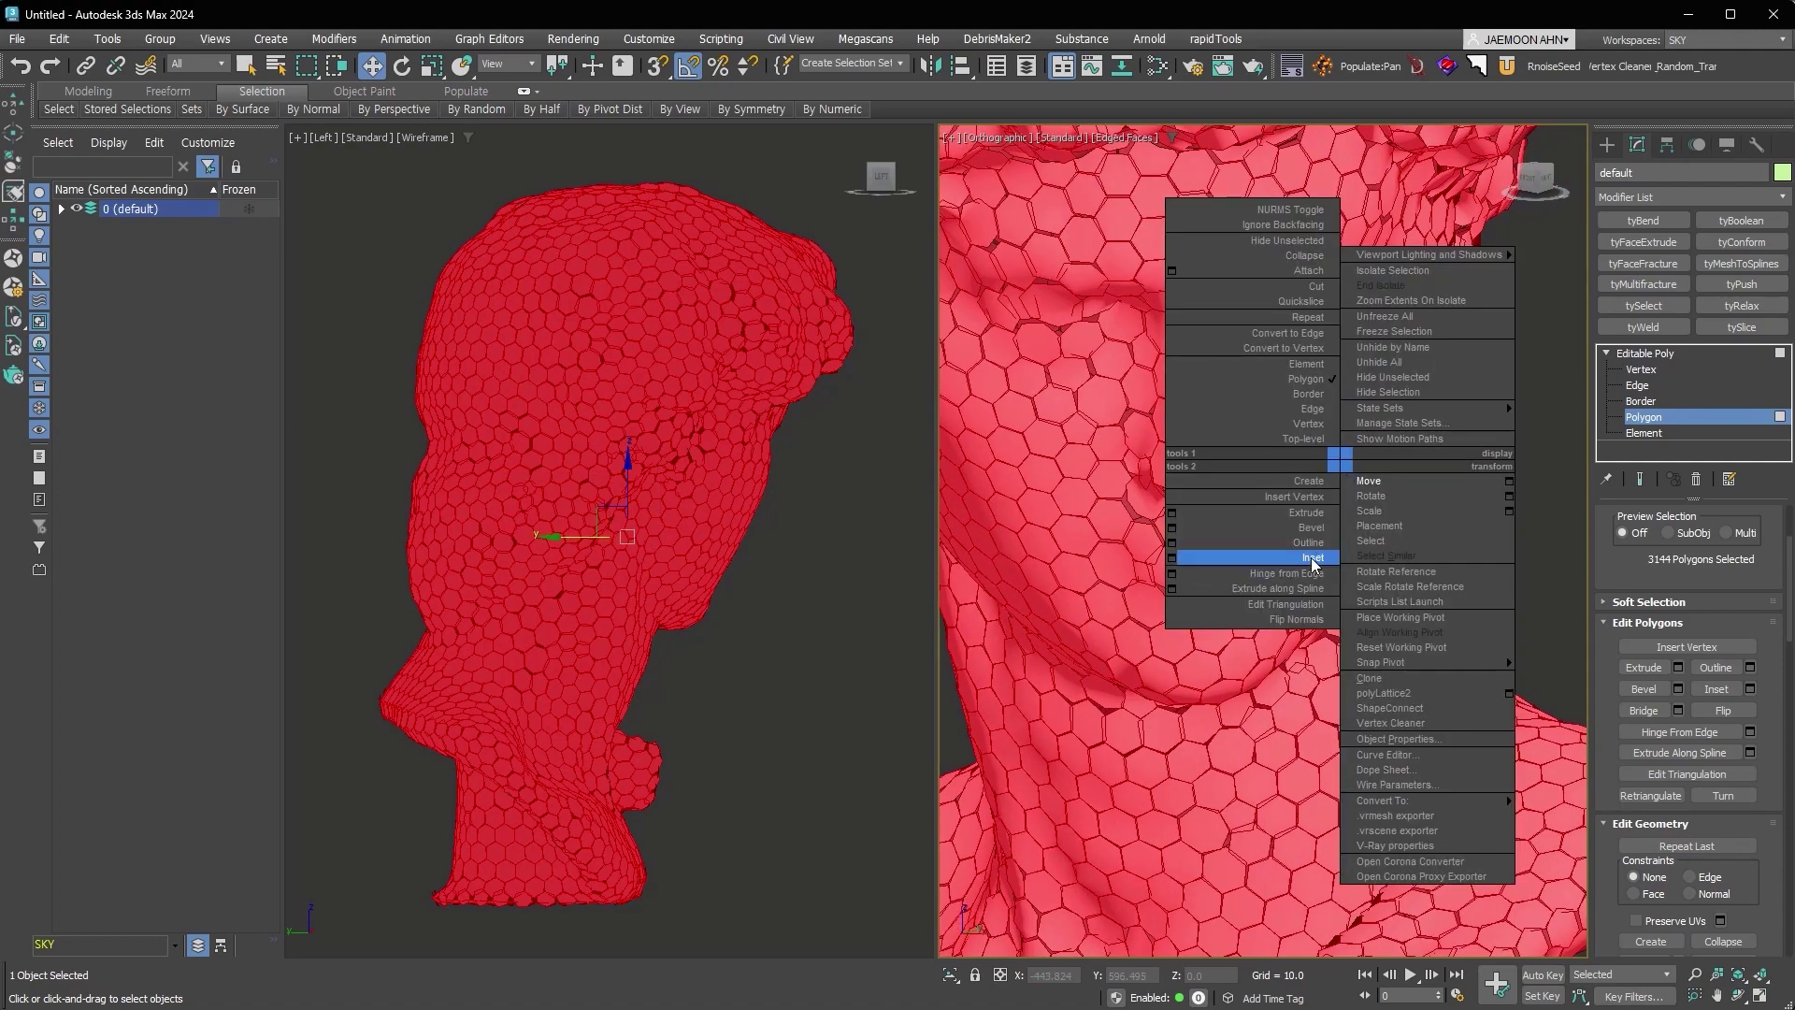
Inset every hex face and delete the inset centres to open hexagonal holes.
click(1313, 562)
scroll(1295, 517, up, 2)
drag(1294, 484, 1295, 506)
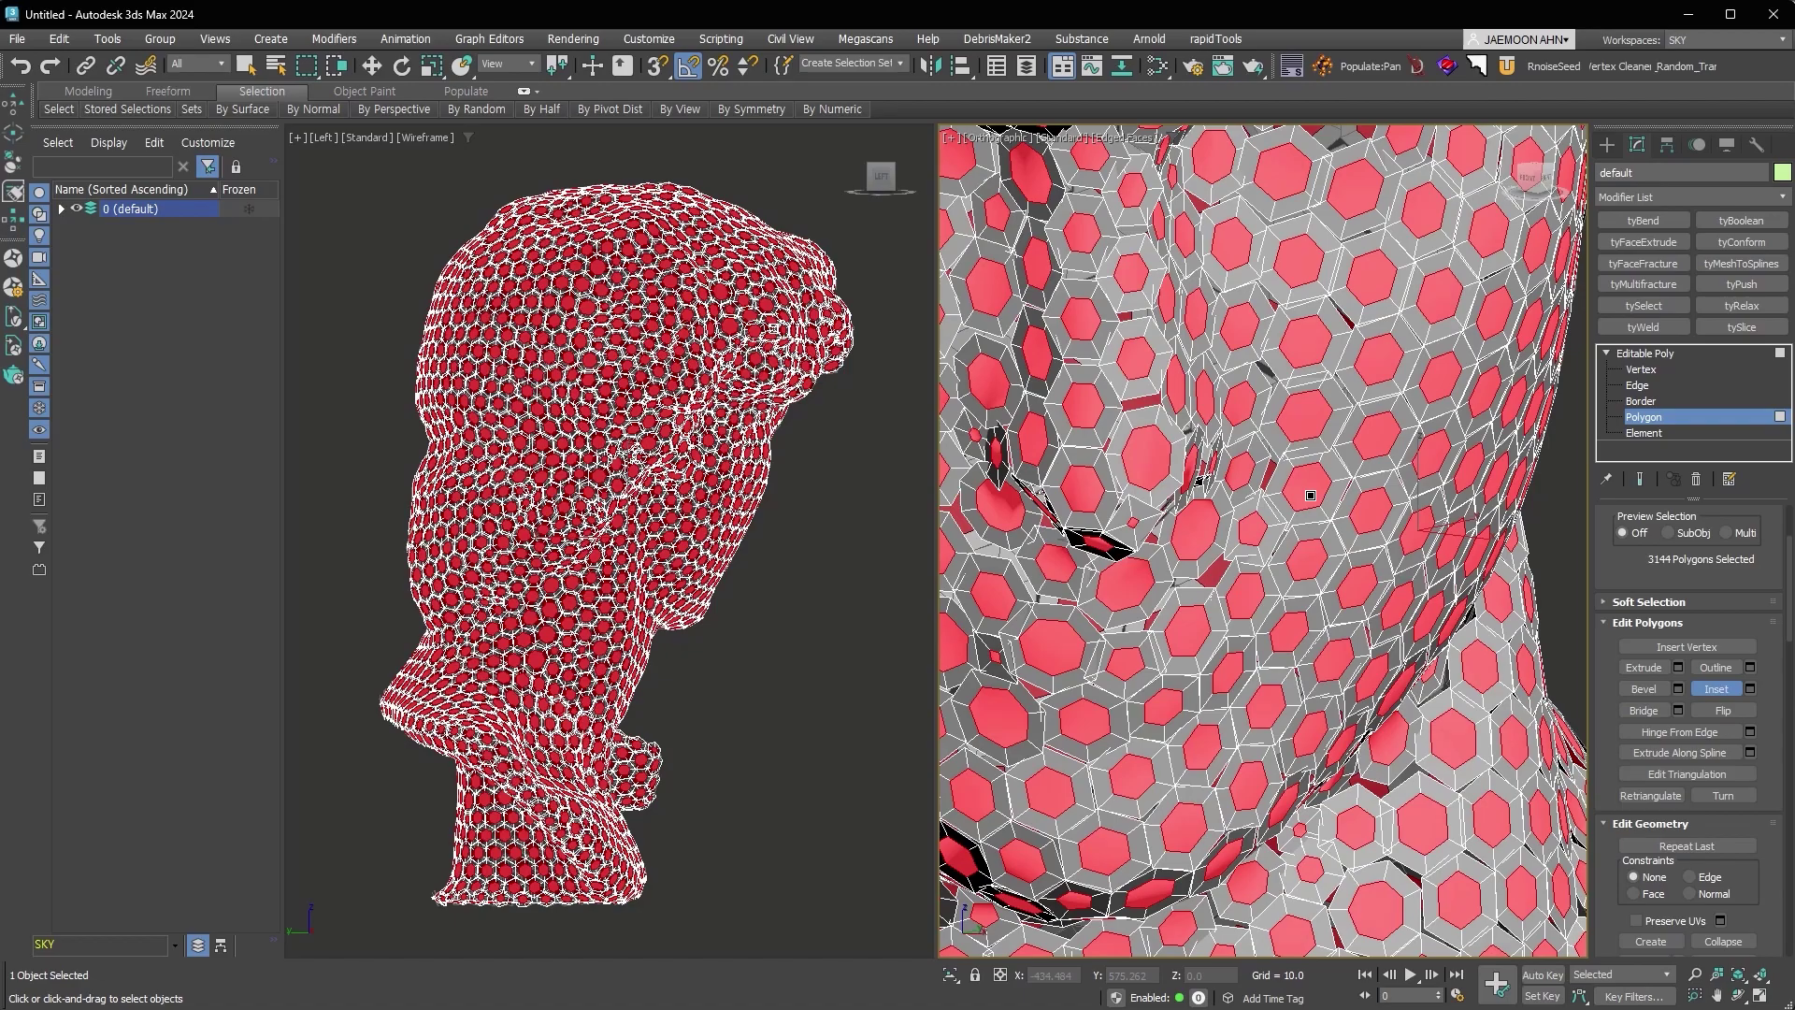
key(ctrl+d)
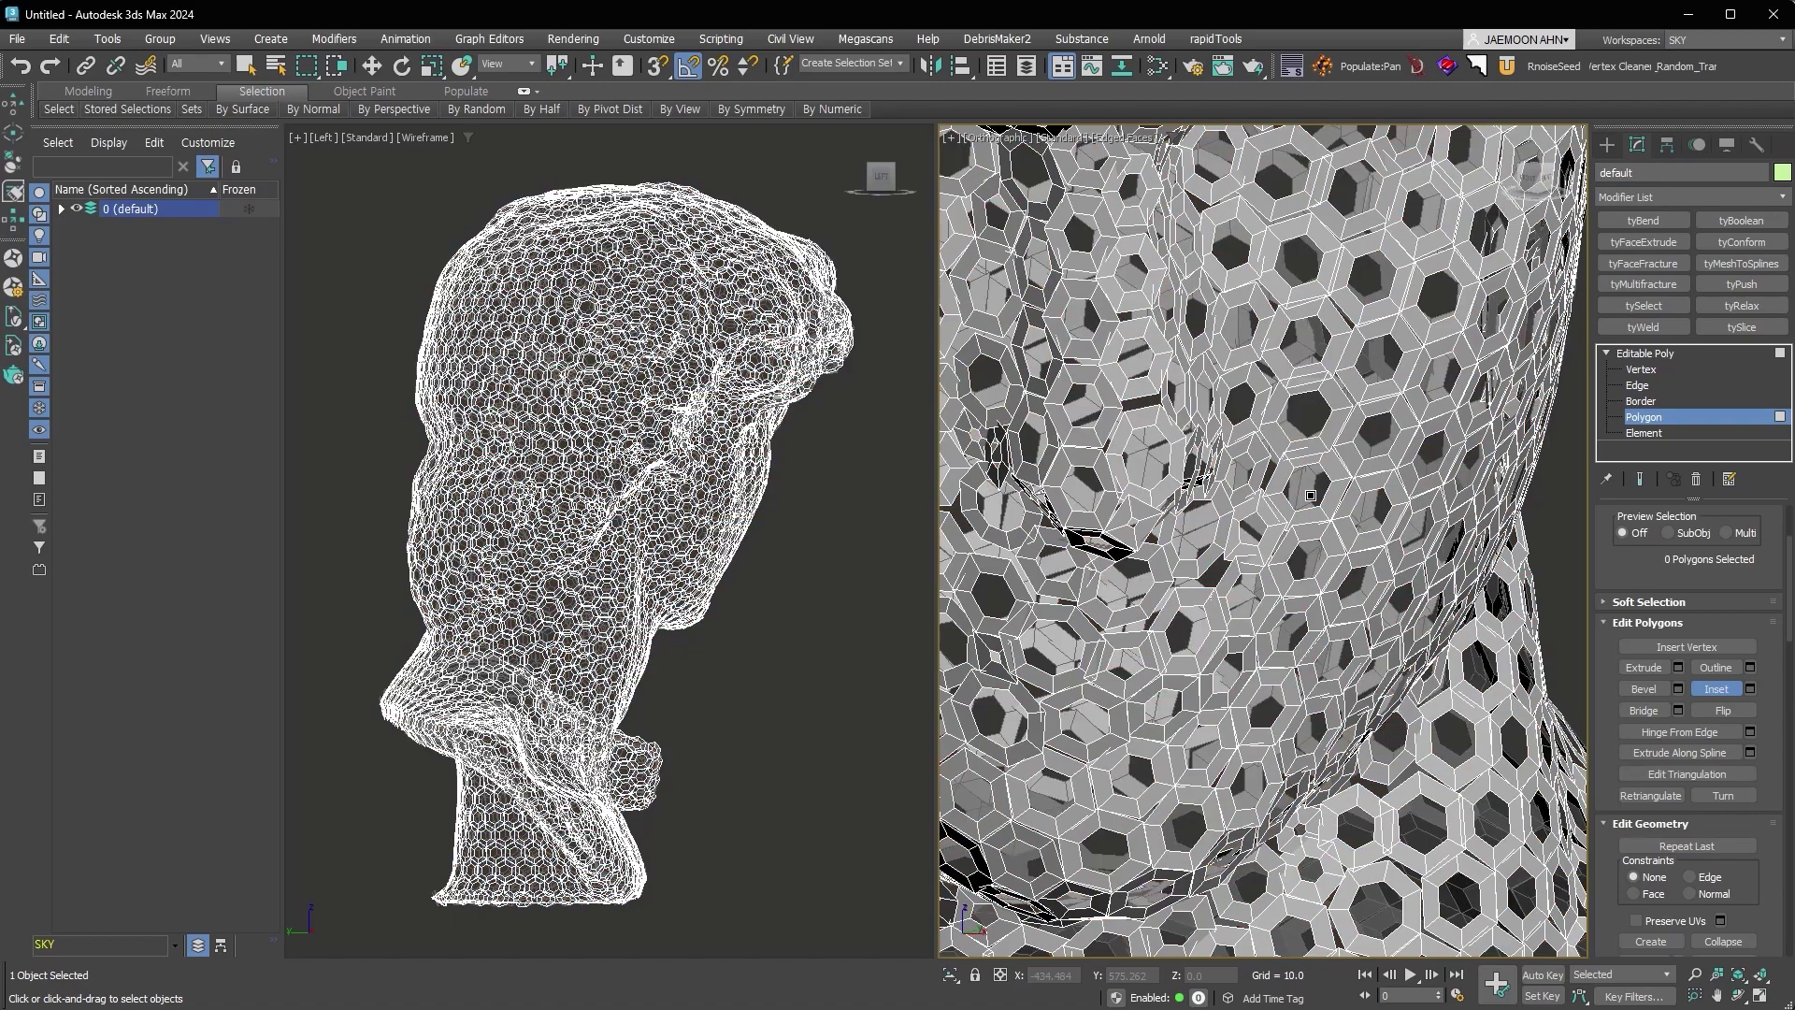
scroll(1337, 514, down, 2)
scroll(1363, 545, down, 2)
scroll(1421, 568, down, 2)
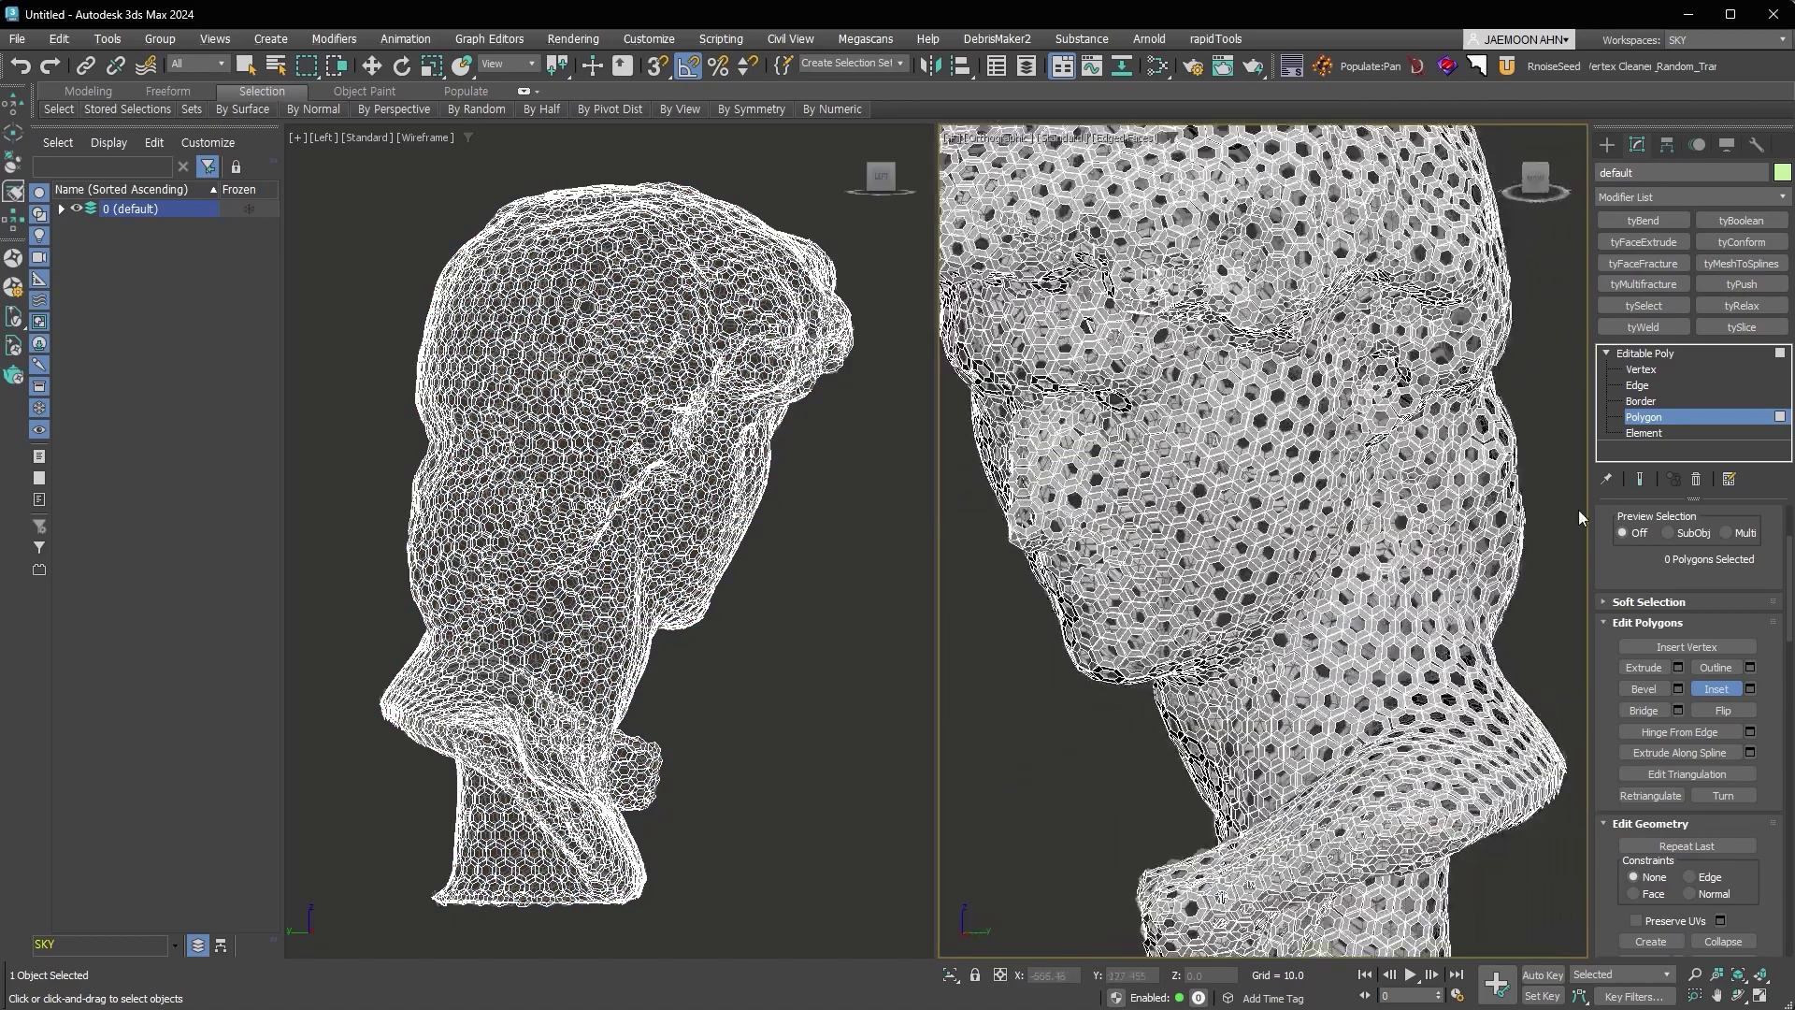
Return to object level and add a TurboSmooth modifier to round the holed mesh into rings.
click(1691, 417)
key(w)
scroll(1315, 478, up, 4)
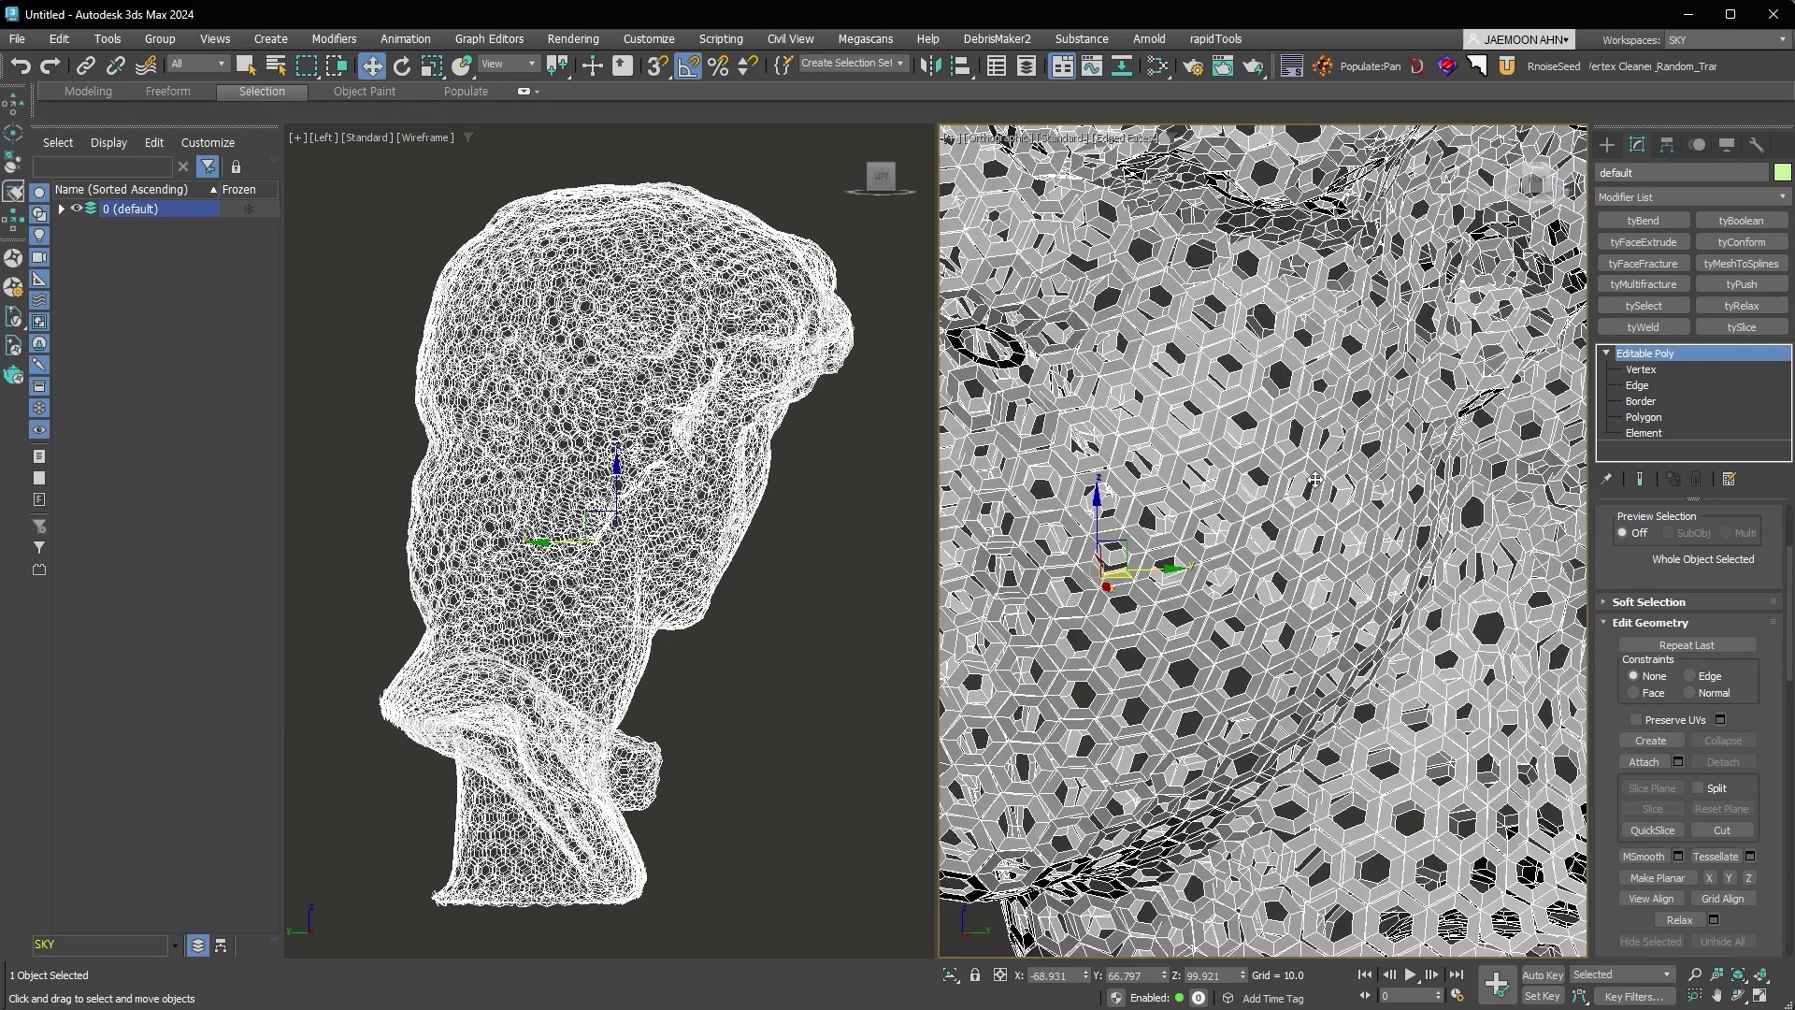
scroll(1315, 479, up, 2)
key(ctrl+t)
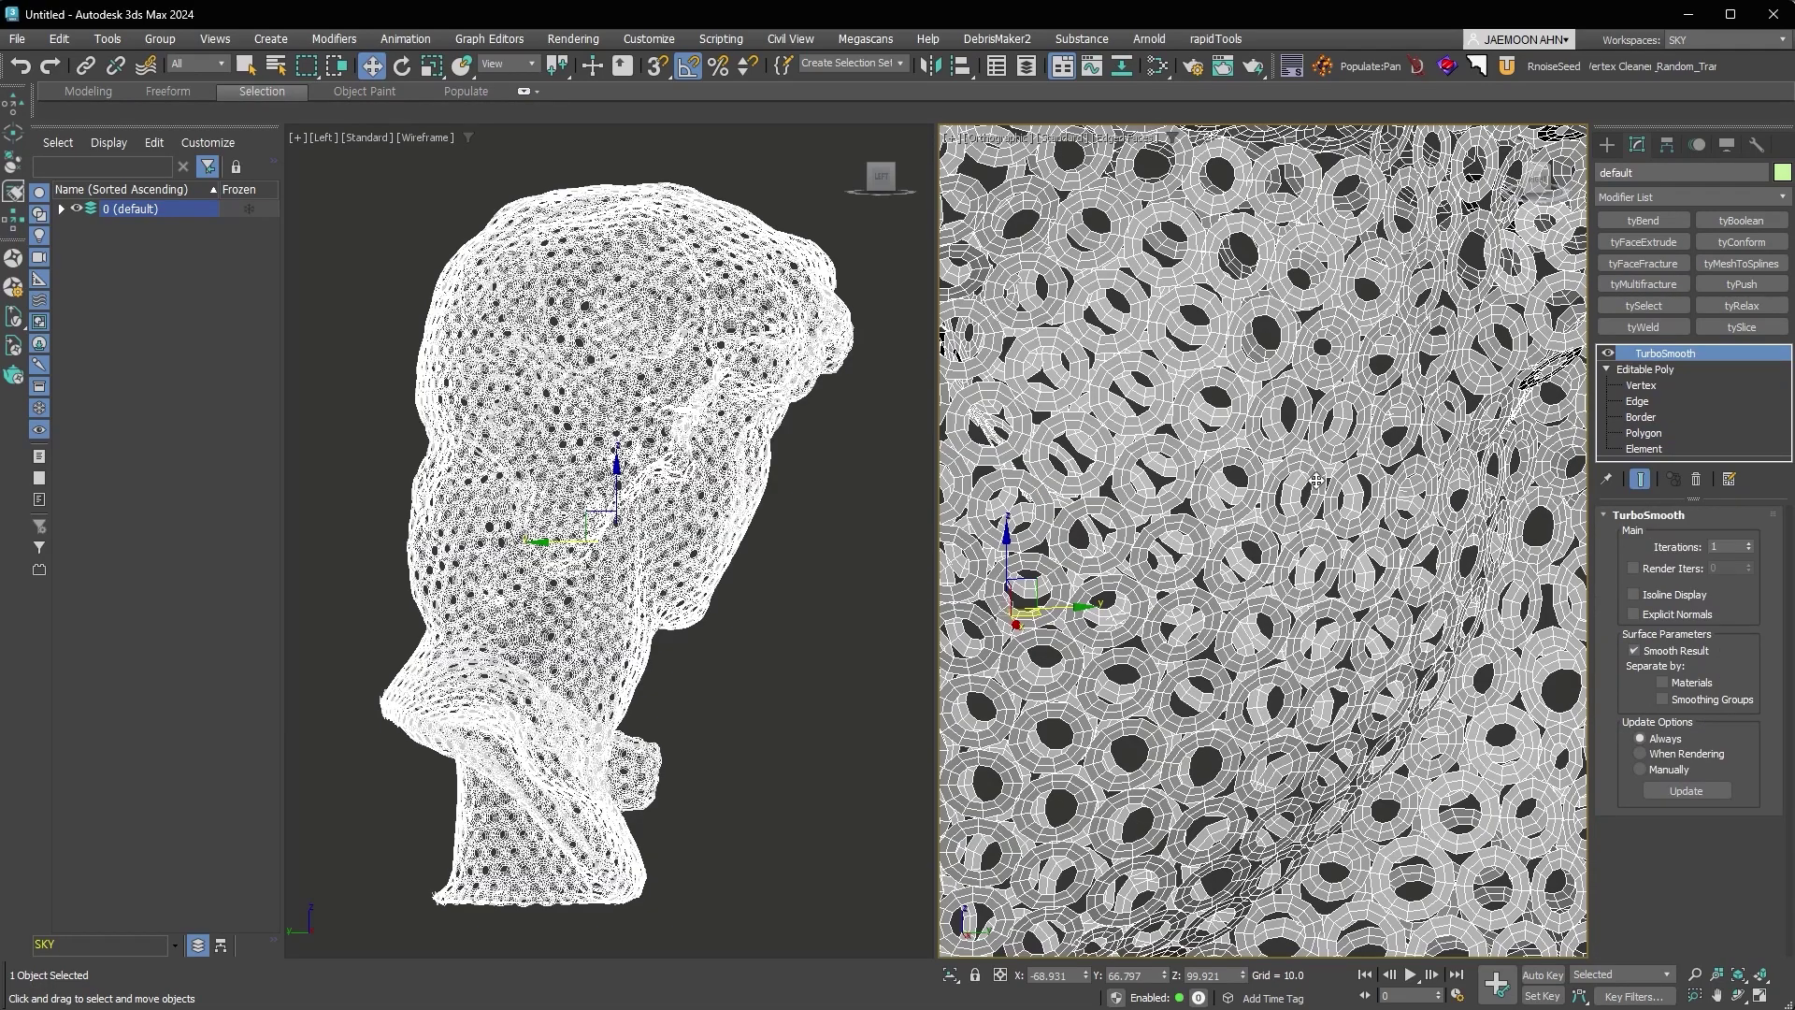
Hide the wire edges with Default Shading and orbit to a frontal view of the head.
scroll(1315, 479, down, 2)
key(F4)
scroll(1313, 489, down, 5)
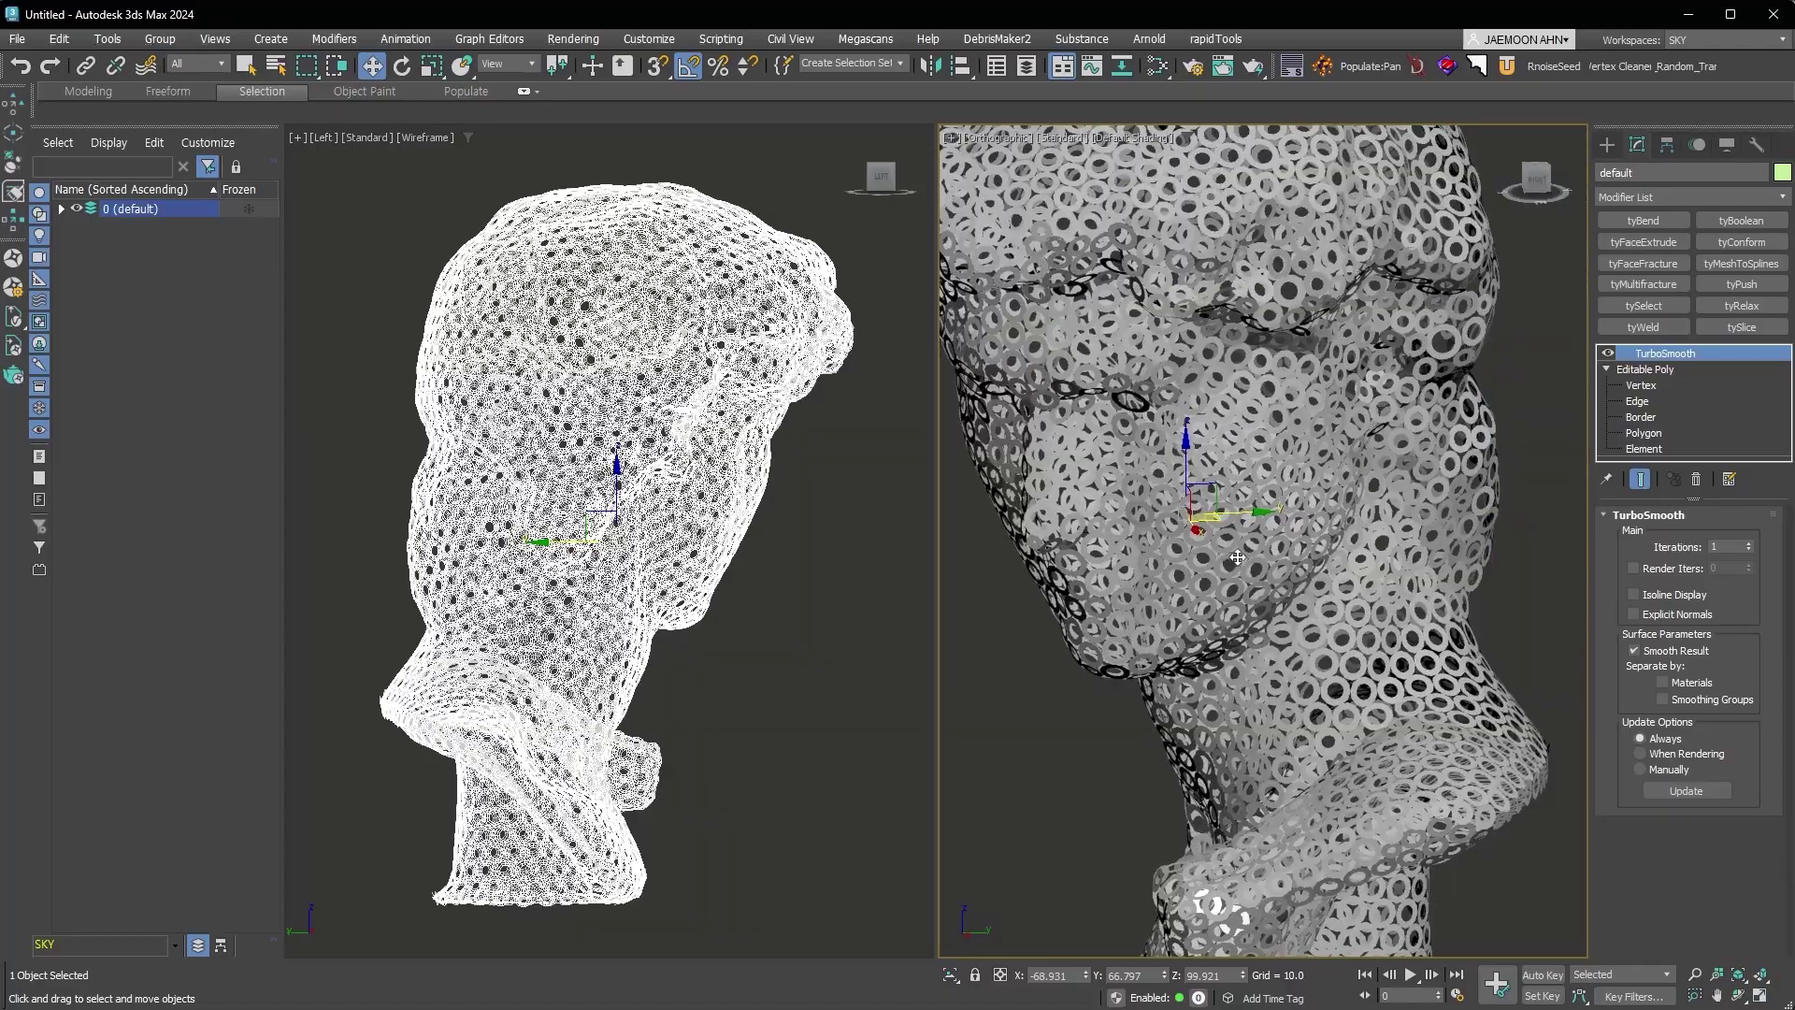
alt+middle_drag(1231, 569, 1317, 533)
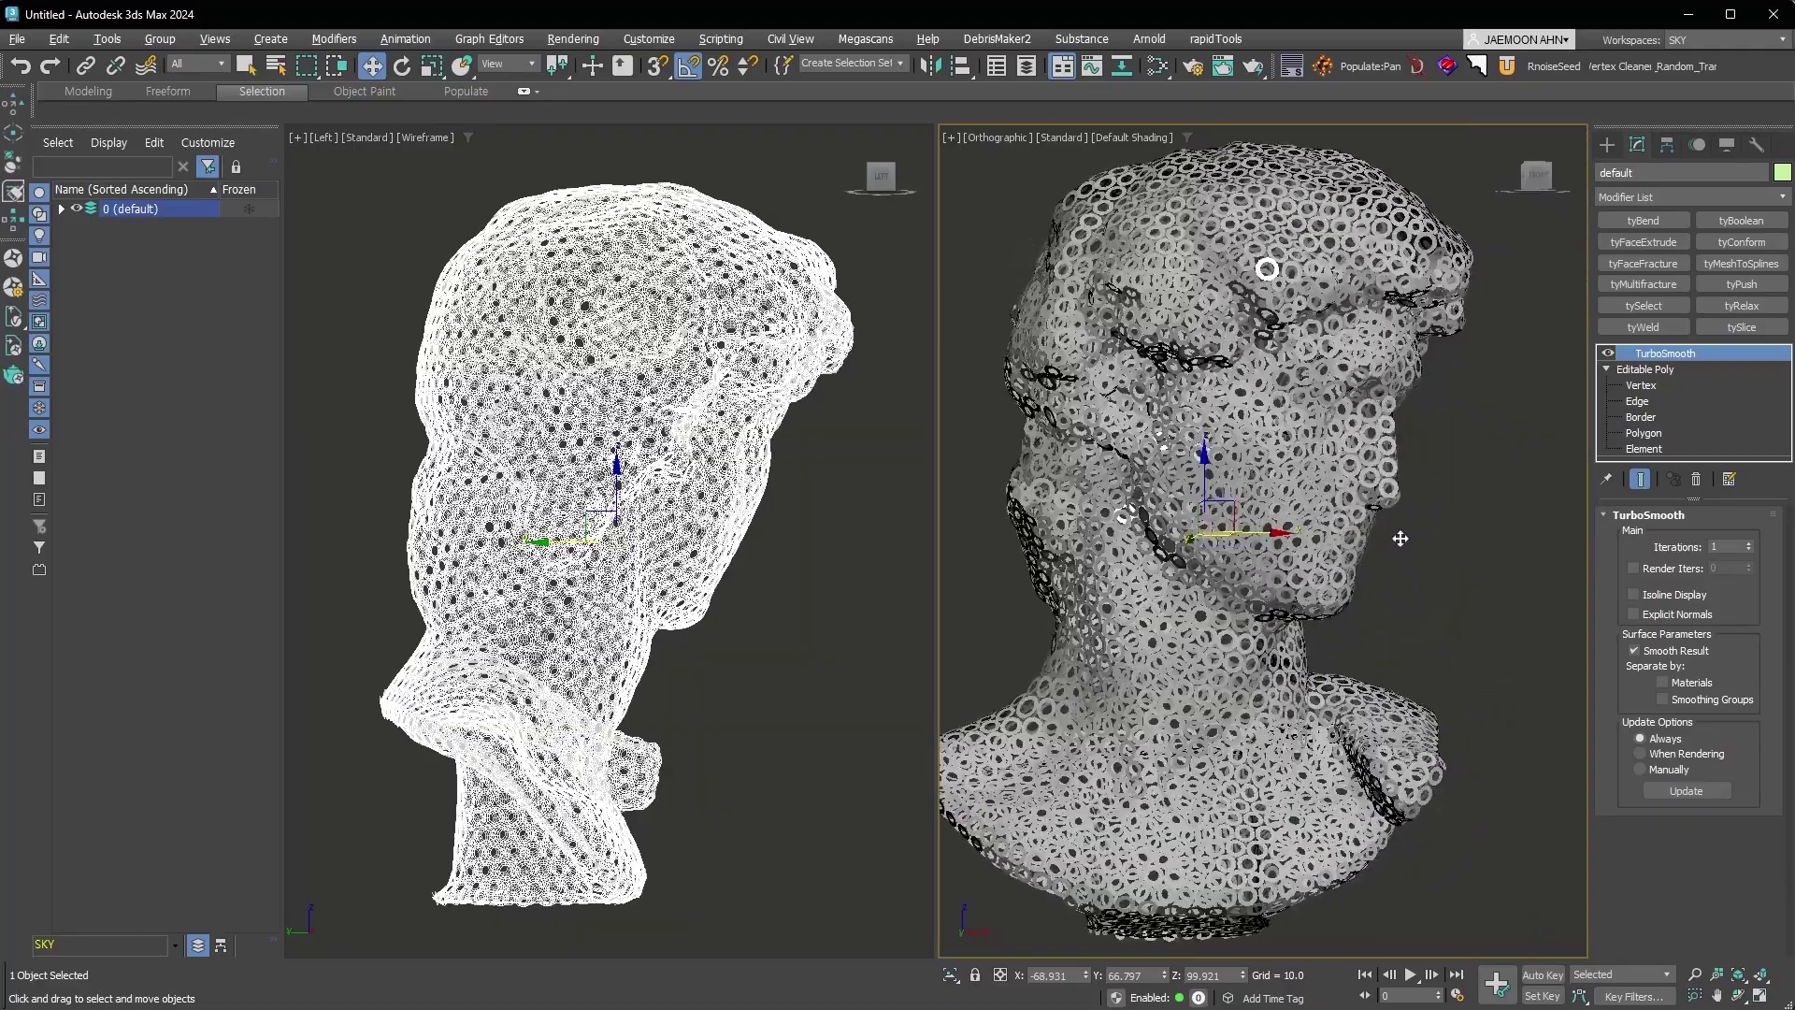
scroll(1317, 533, up, 2)
scroll(1314, 504, up, 2)
scroll(1309, 468, up, 5)
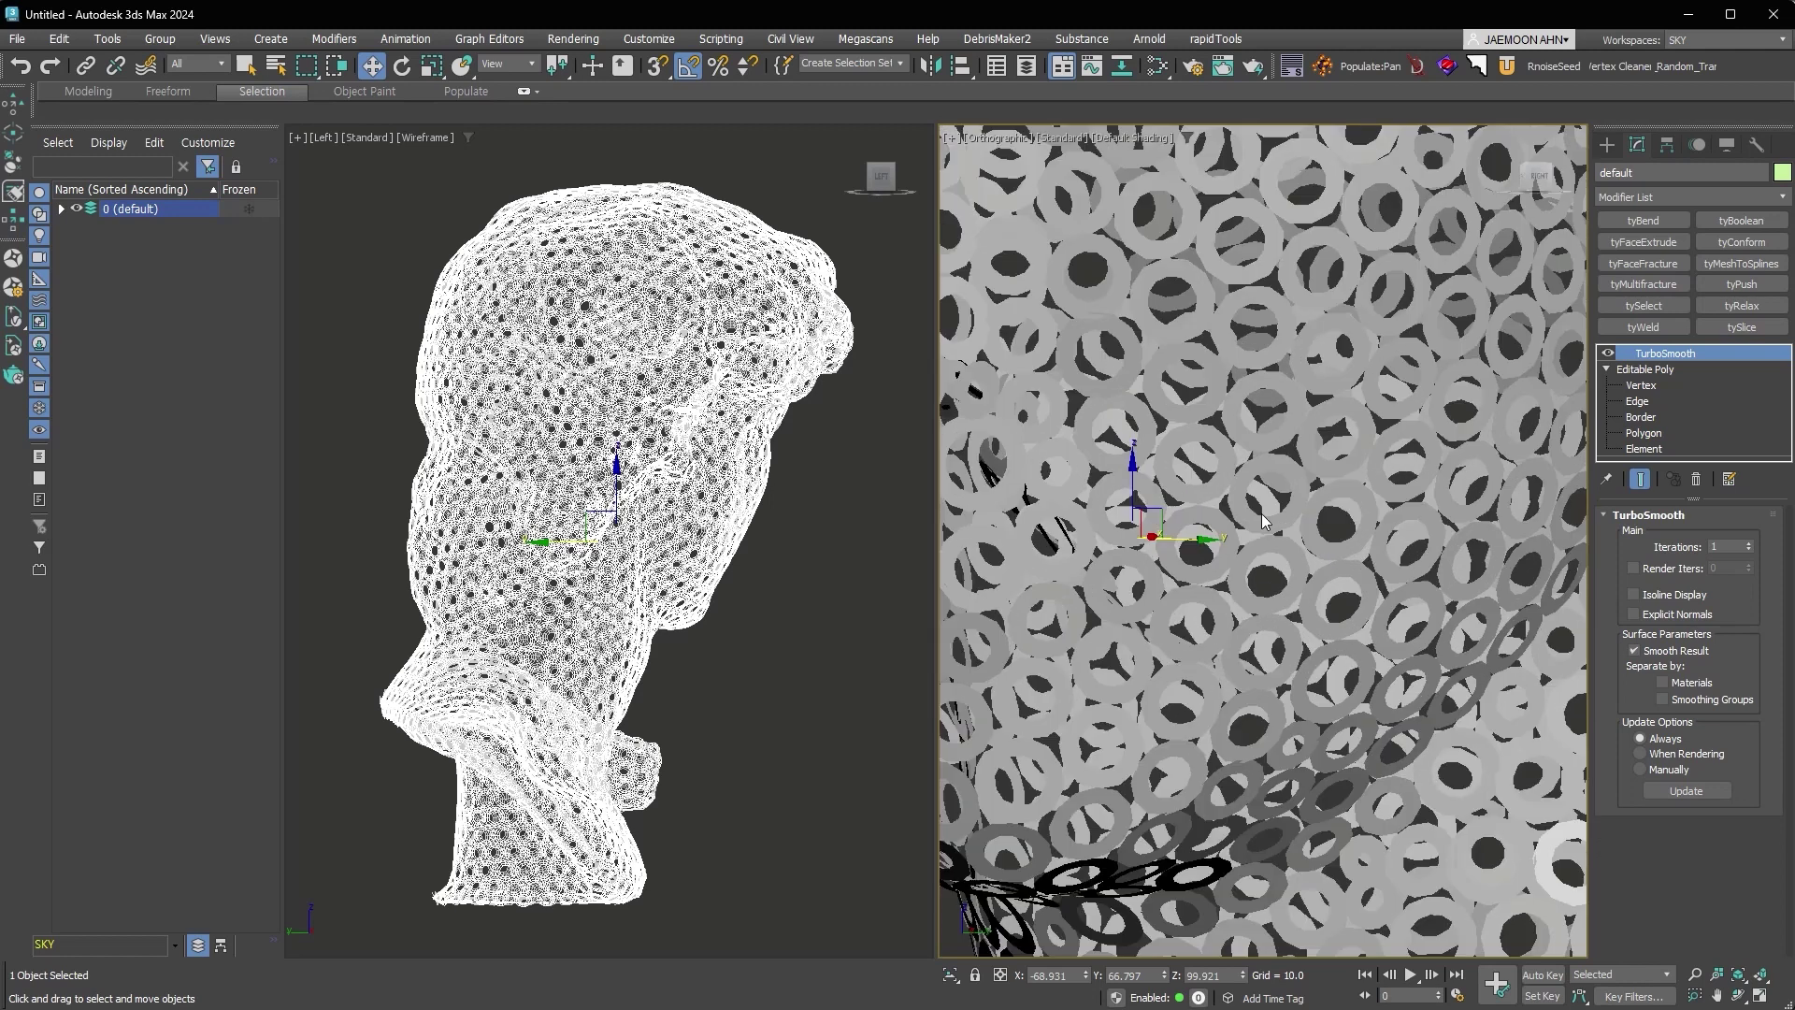
scroll(1306, 427, up, 3)
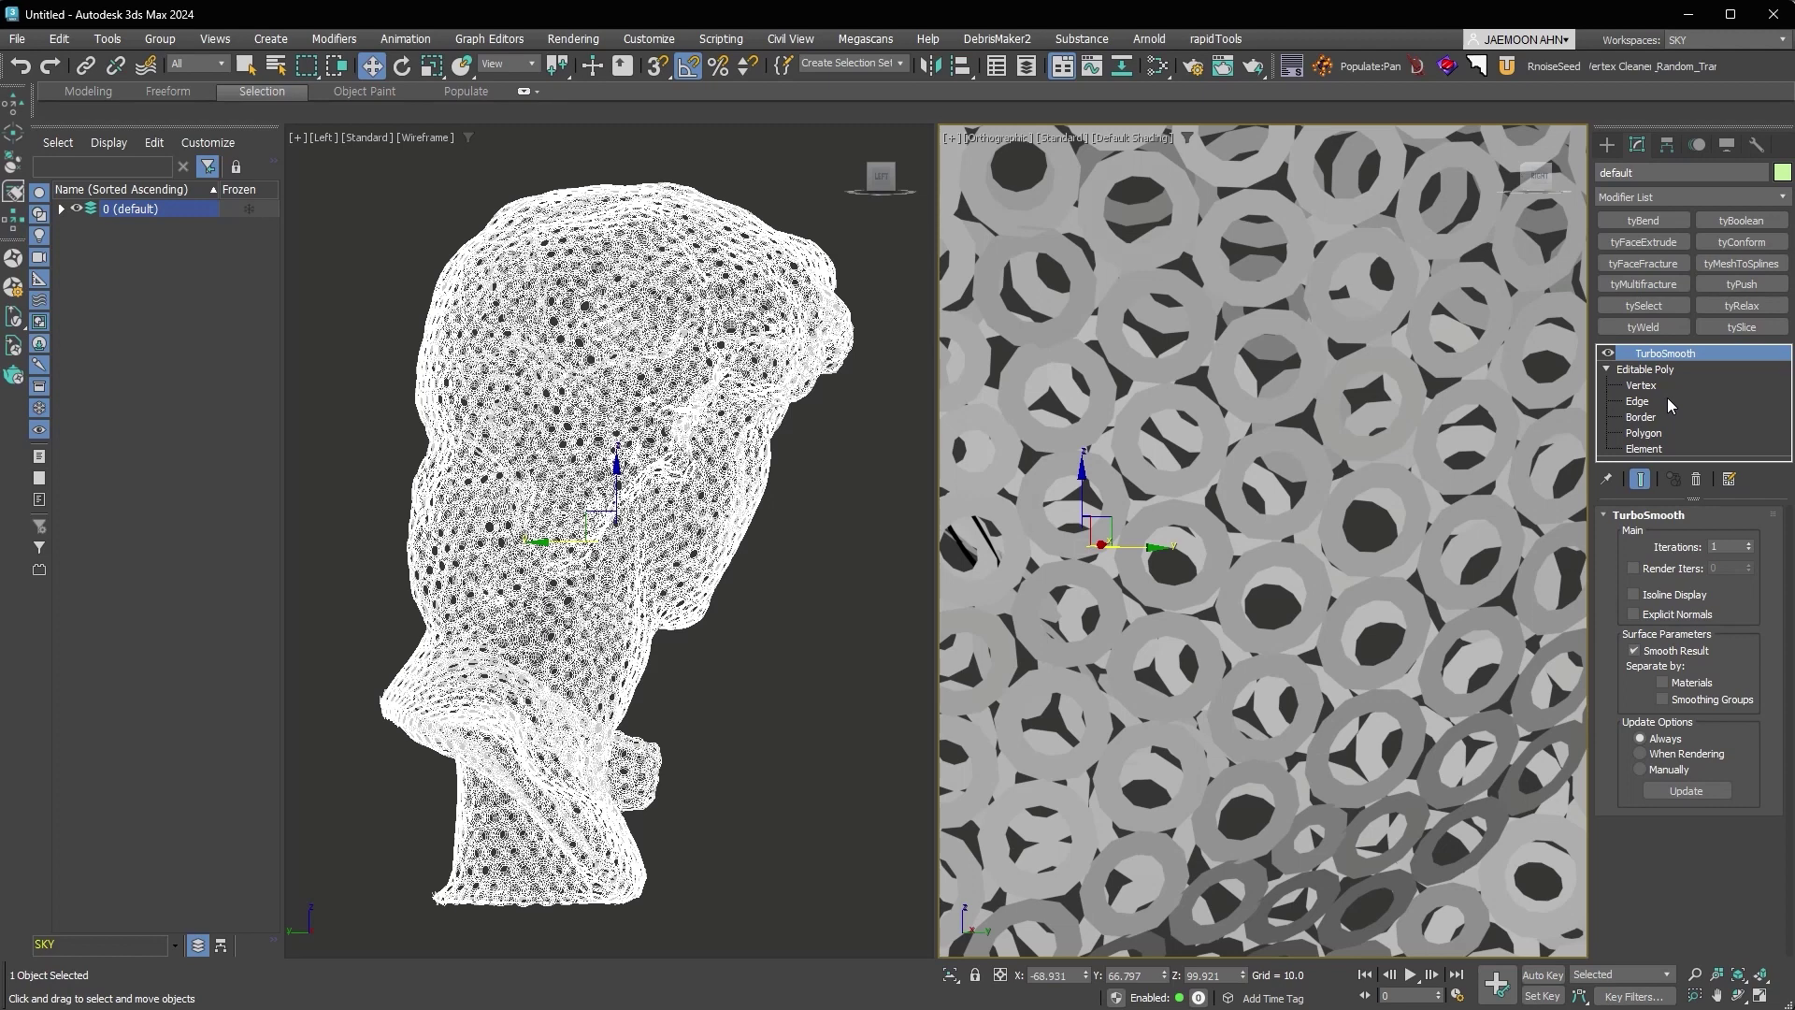
Try TurboSmooth Iterations 2, then set it back to 1.
click(1749, 542)
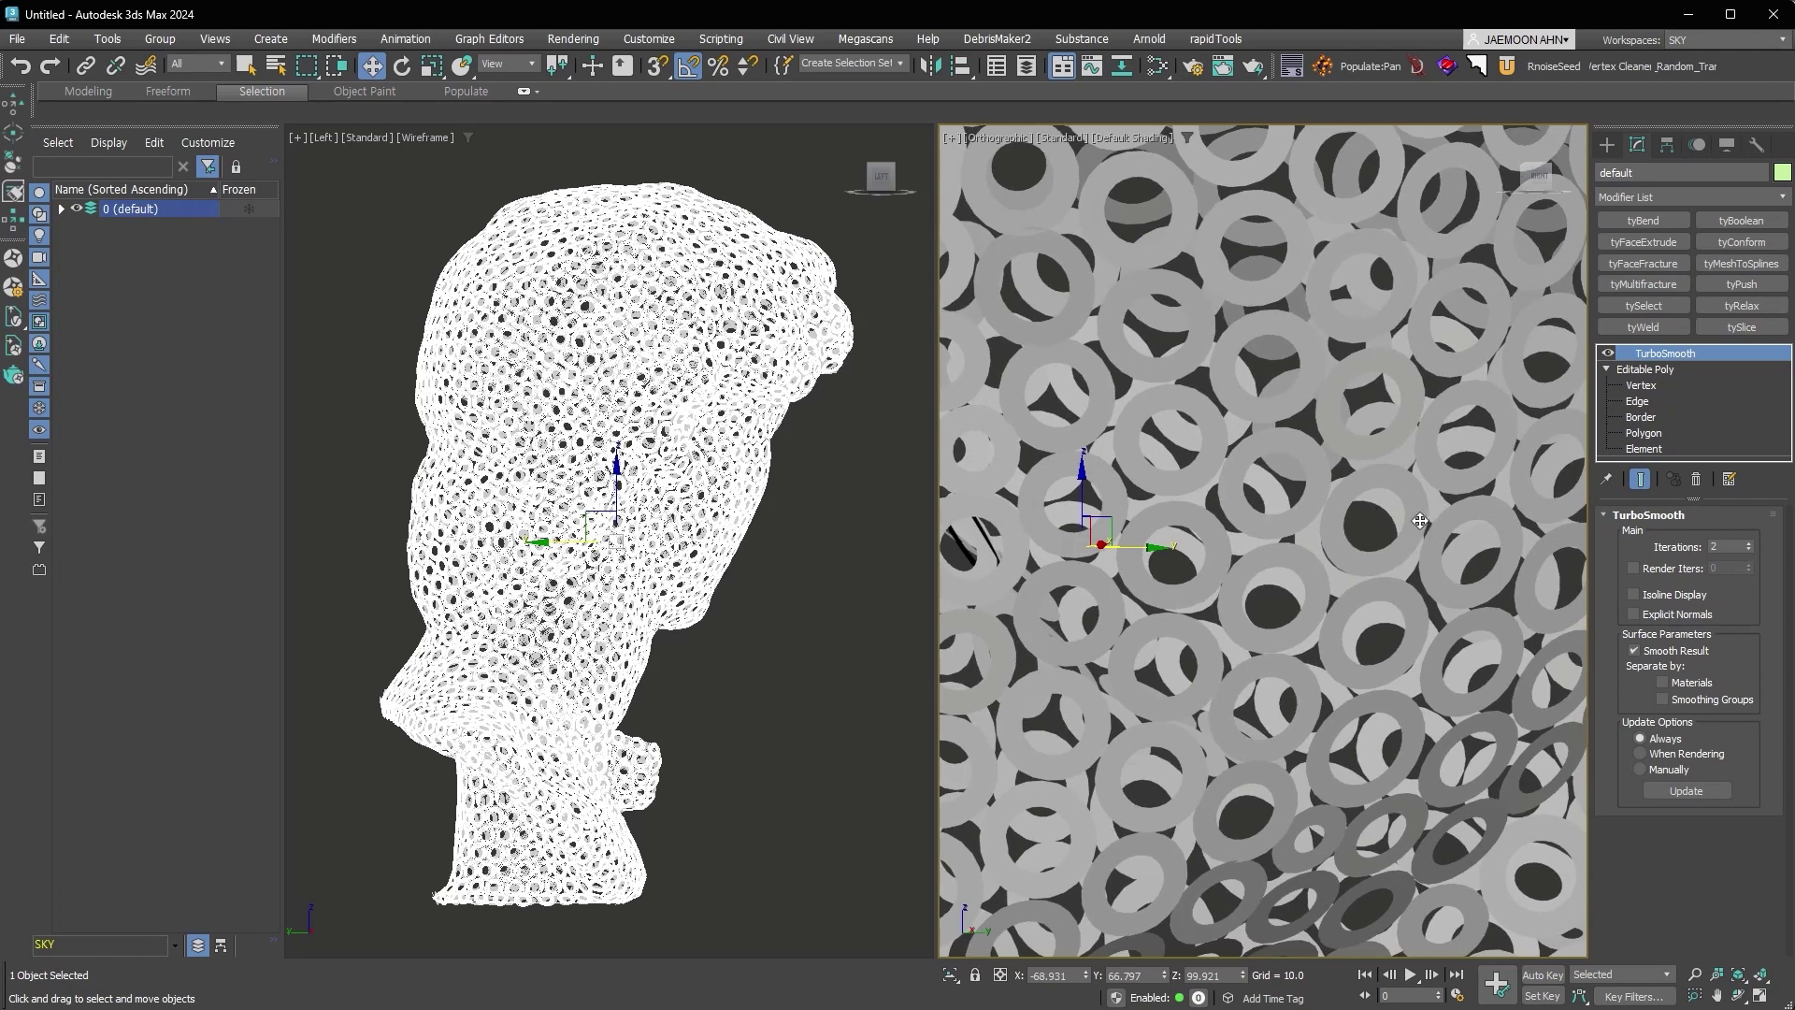
scroll(1421, 521, down, 2)
click(1749, 551)
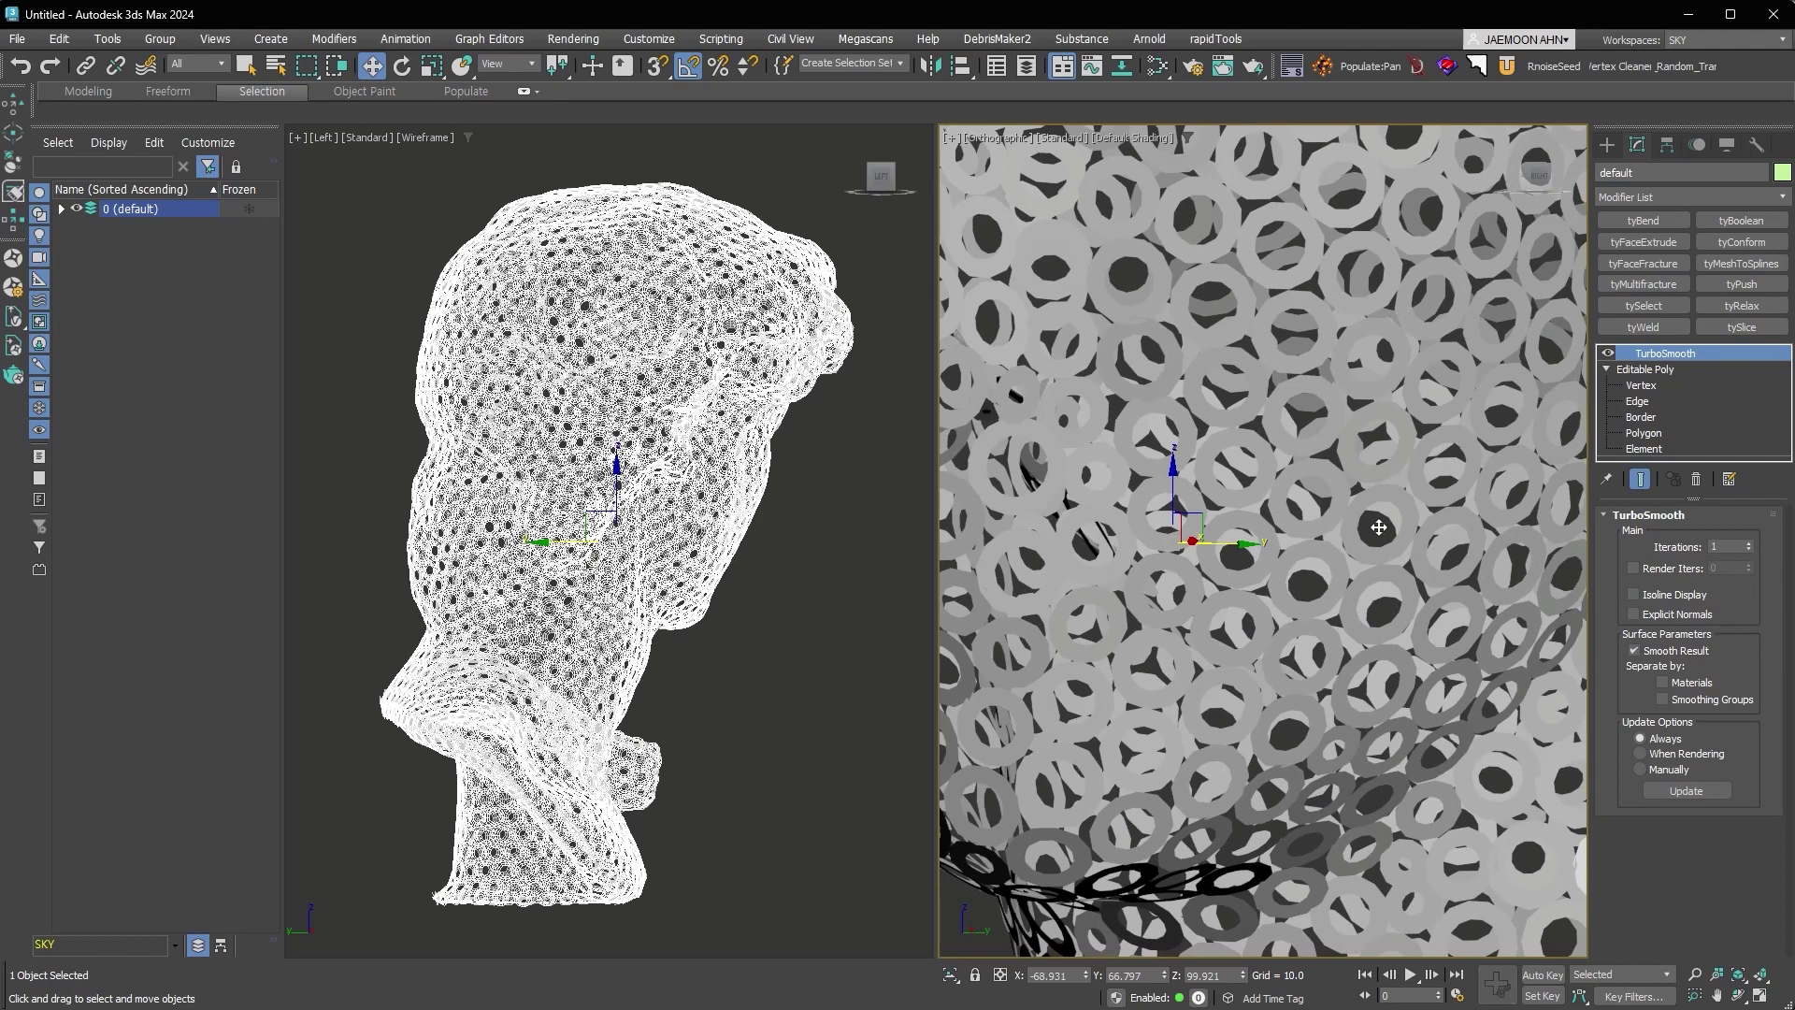
Add a Shell modifier with Outer Amount 0.0 and Inner Amount 0.2.
key(shift+s)
right_click(1750, 565)
drag(1750, 540, 1750, 525)
scroll(1106, 470, down, 3)
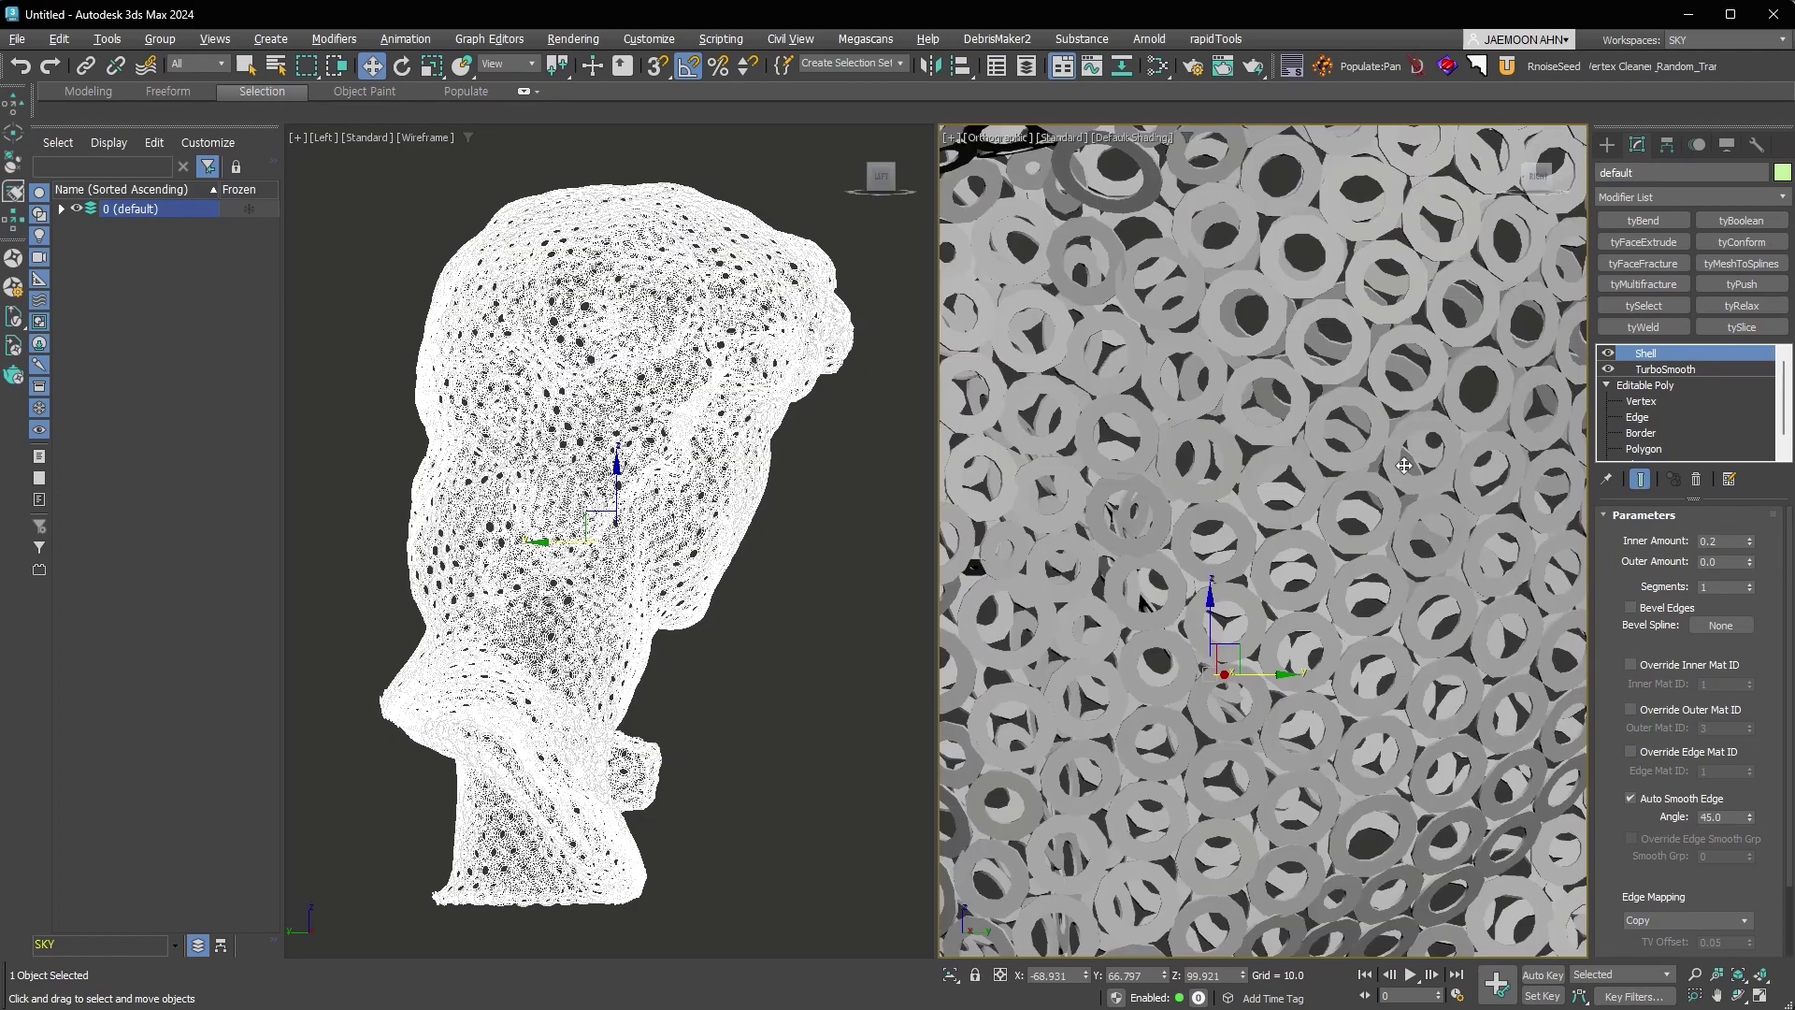
Add a Push modifier at 0.2, then a second TurboSmooth with Smoothing Groups enabled.
scroll(1328, 427, up, 4)
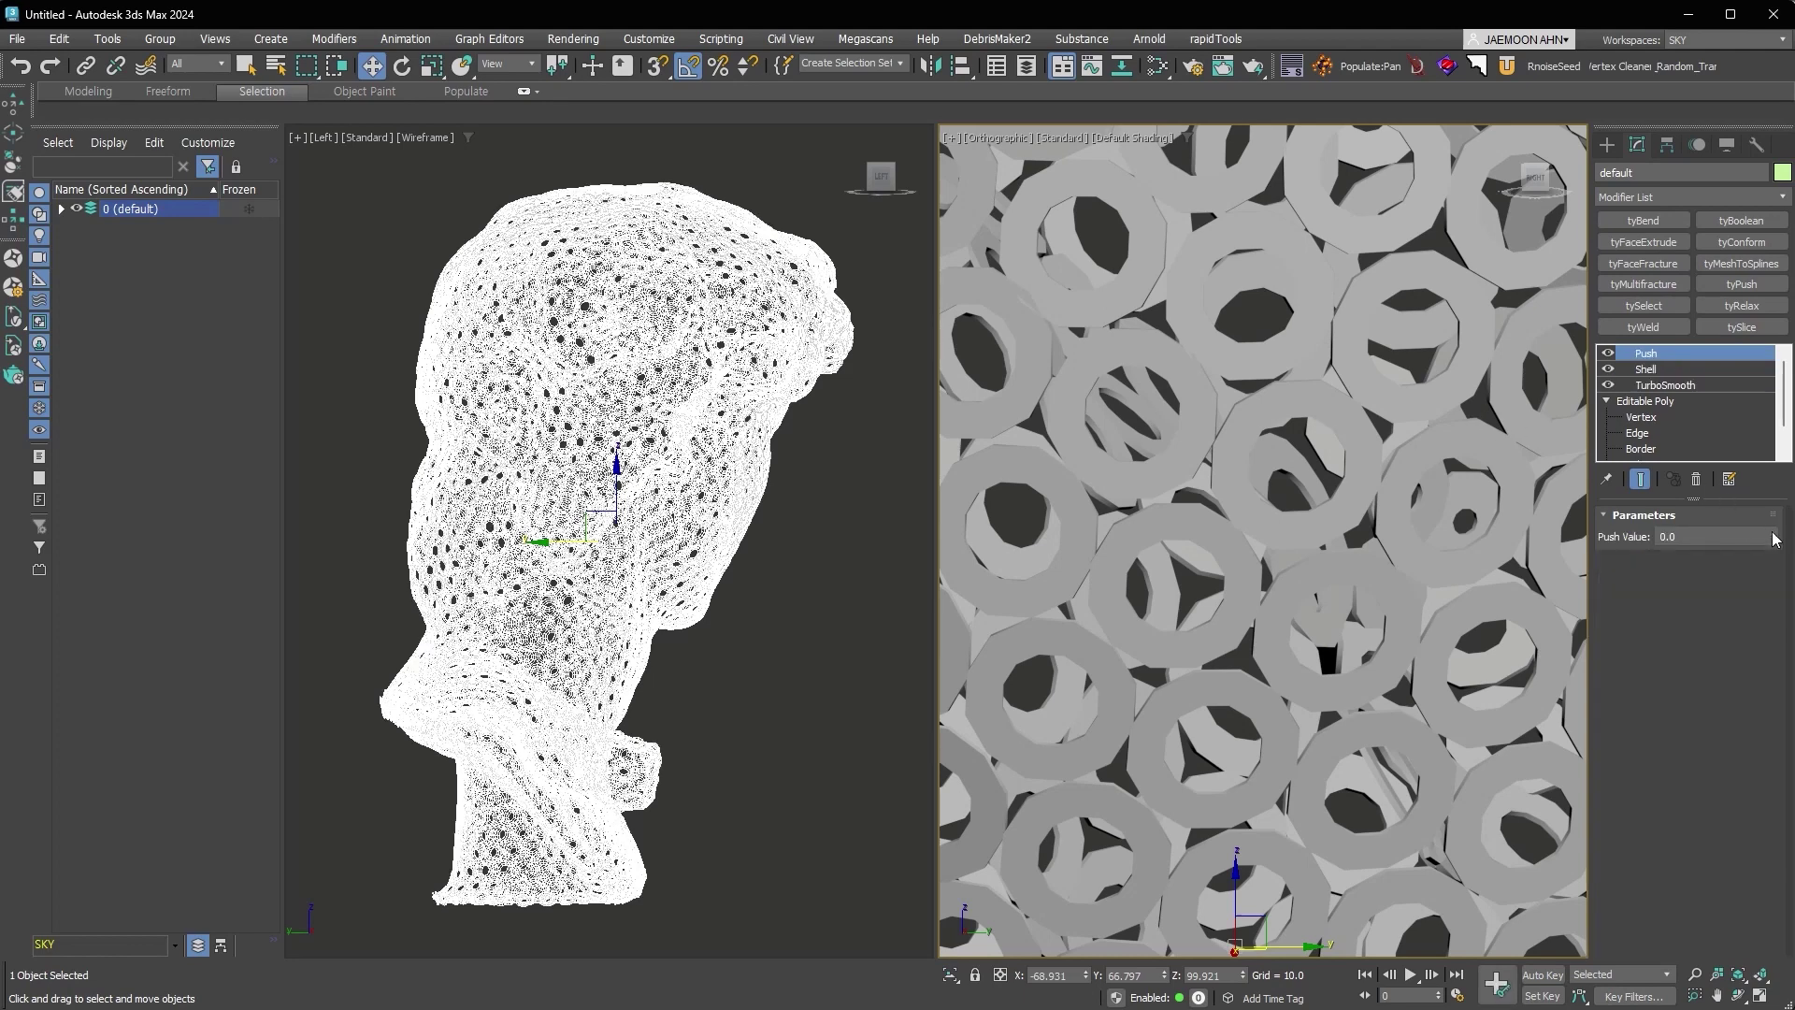
click(1774, 532)
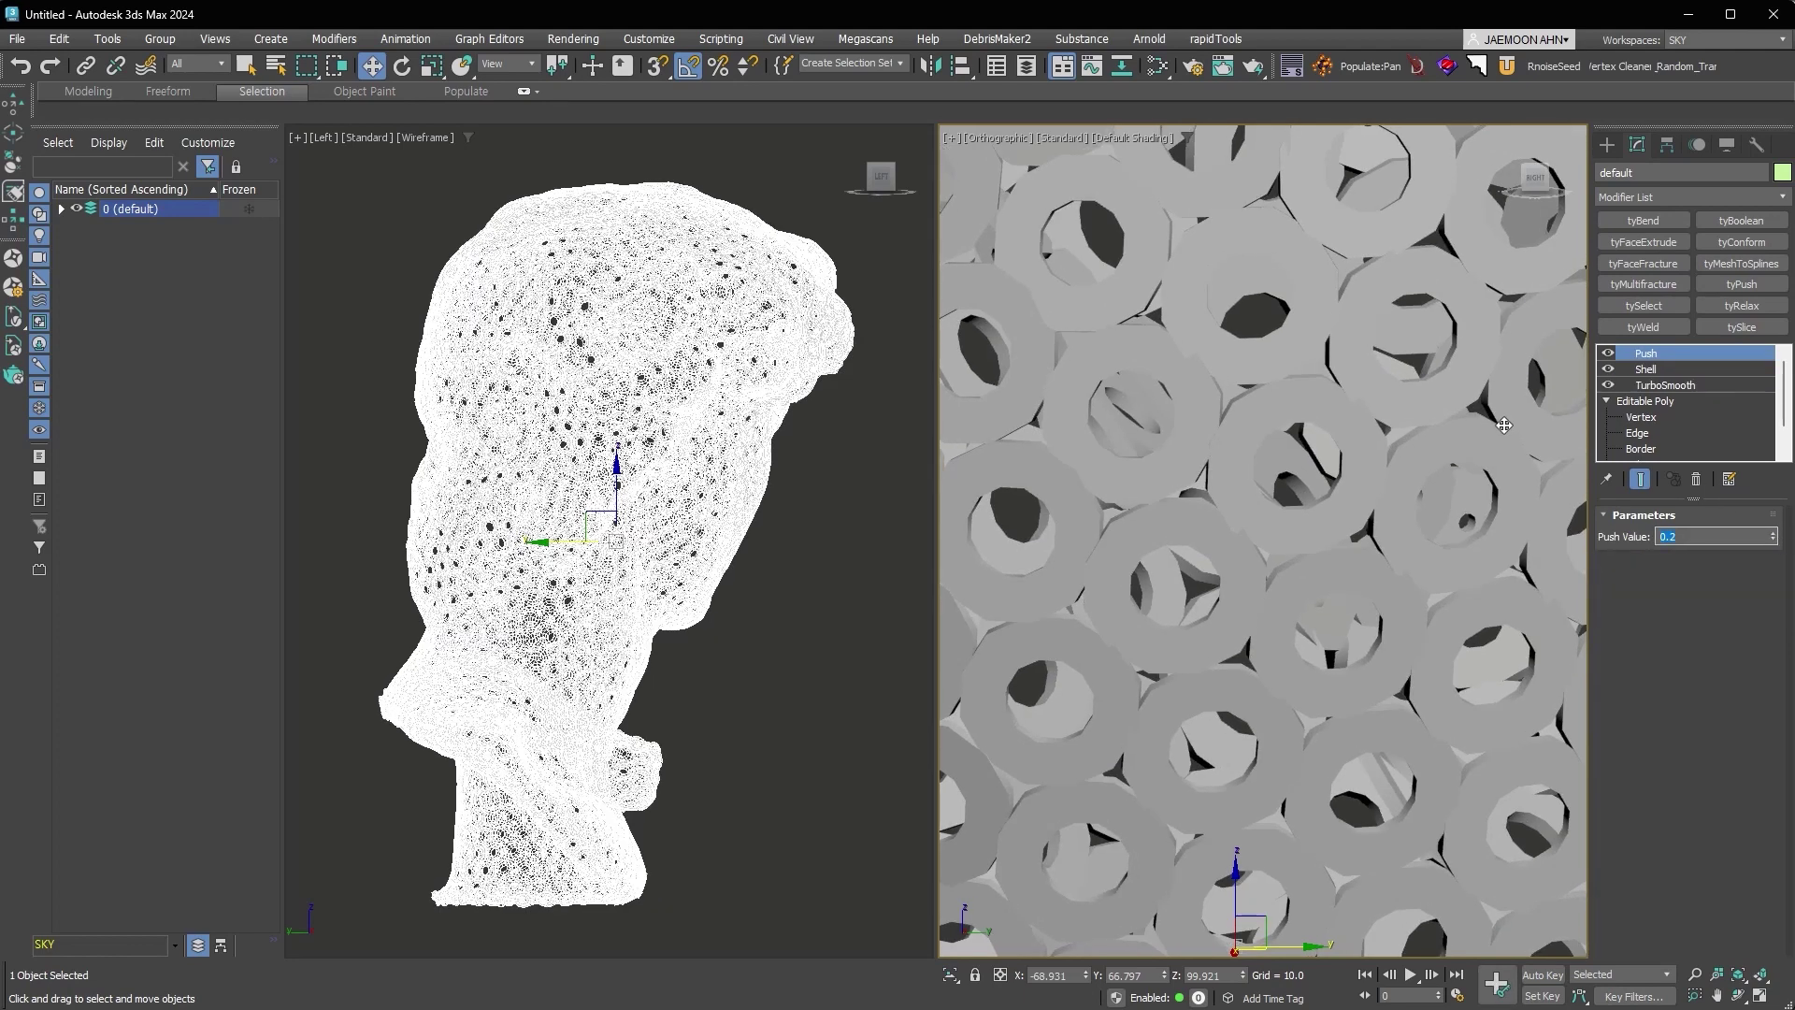
click(1381, 477)
key(ctrl+t)
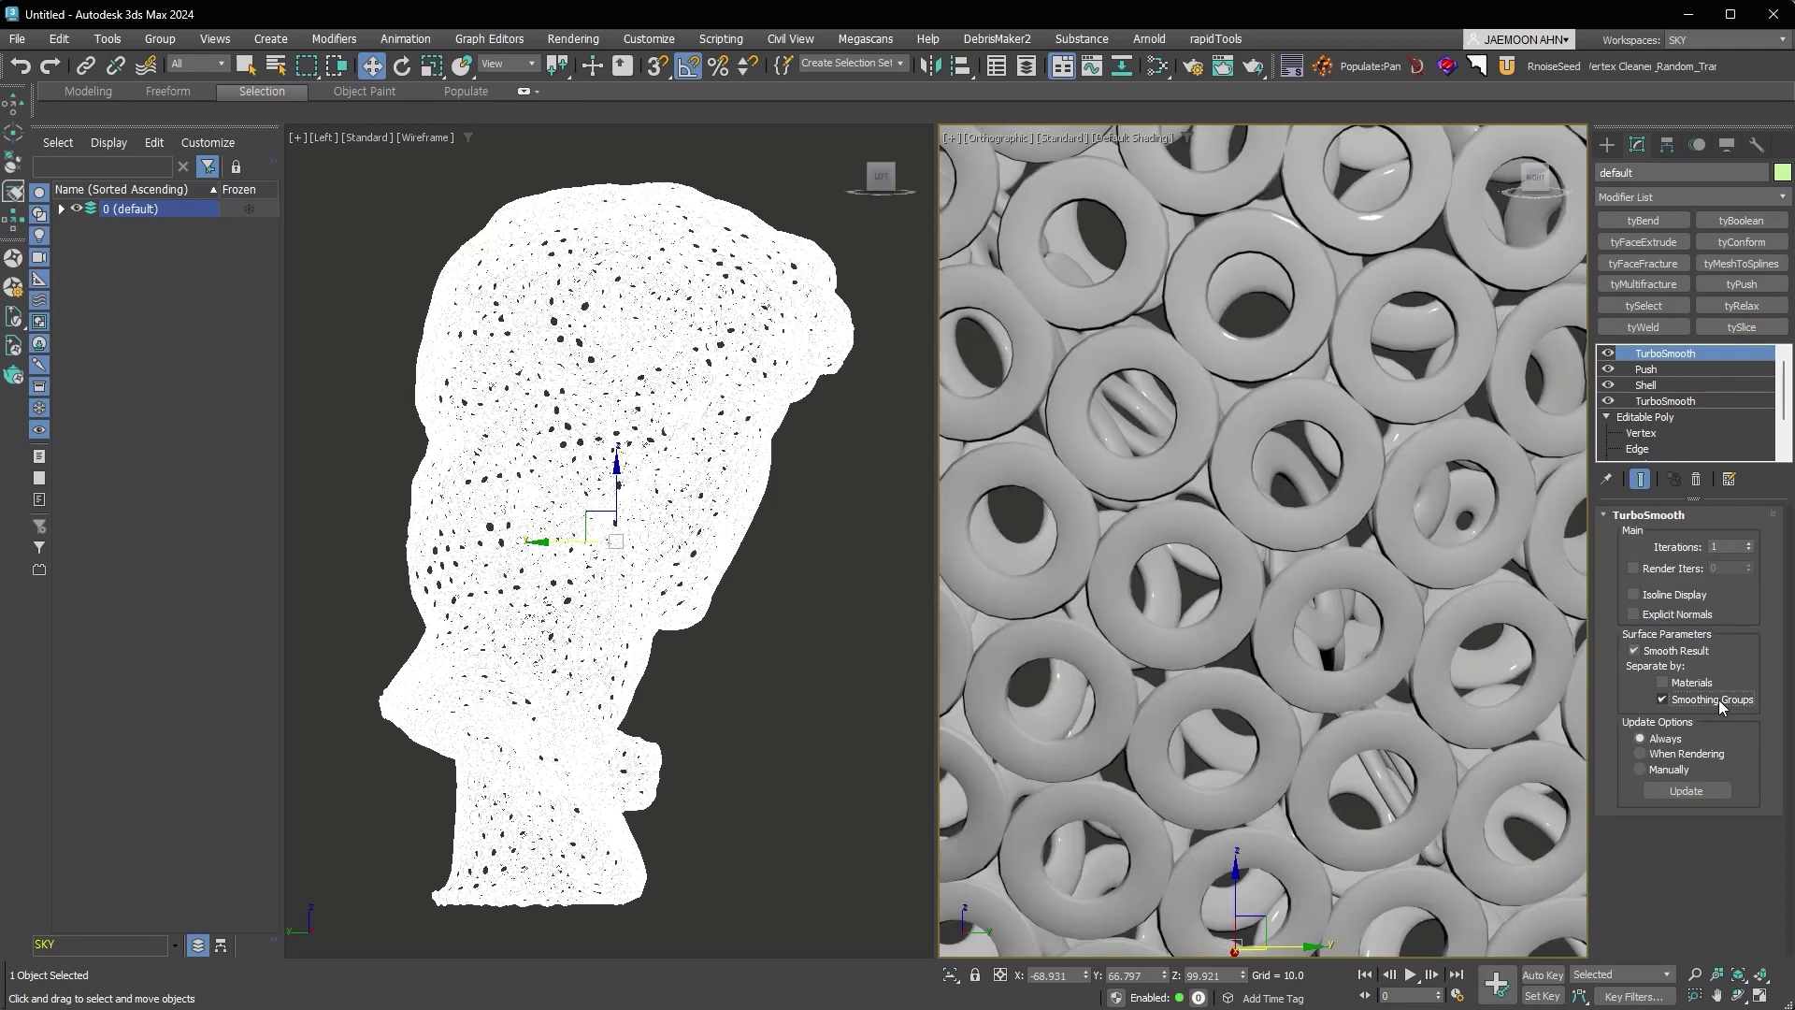
key(F4)
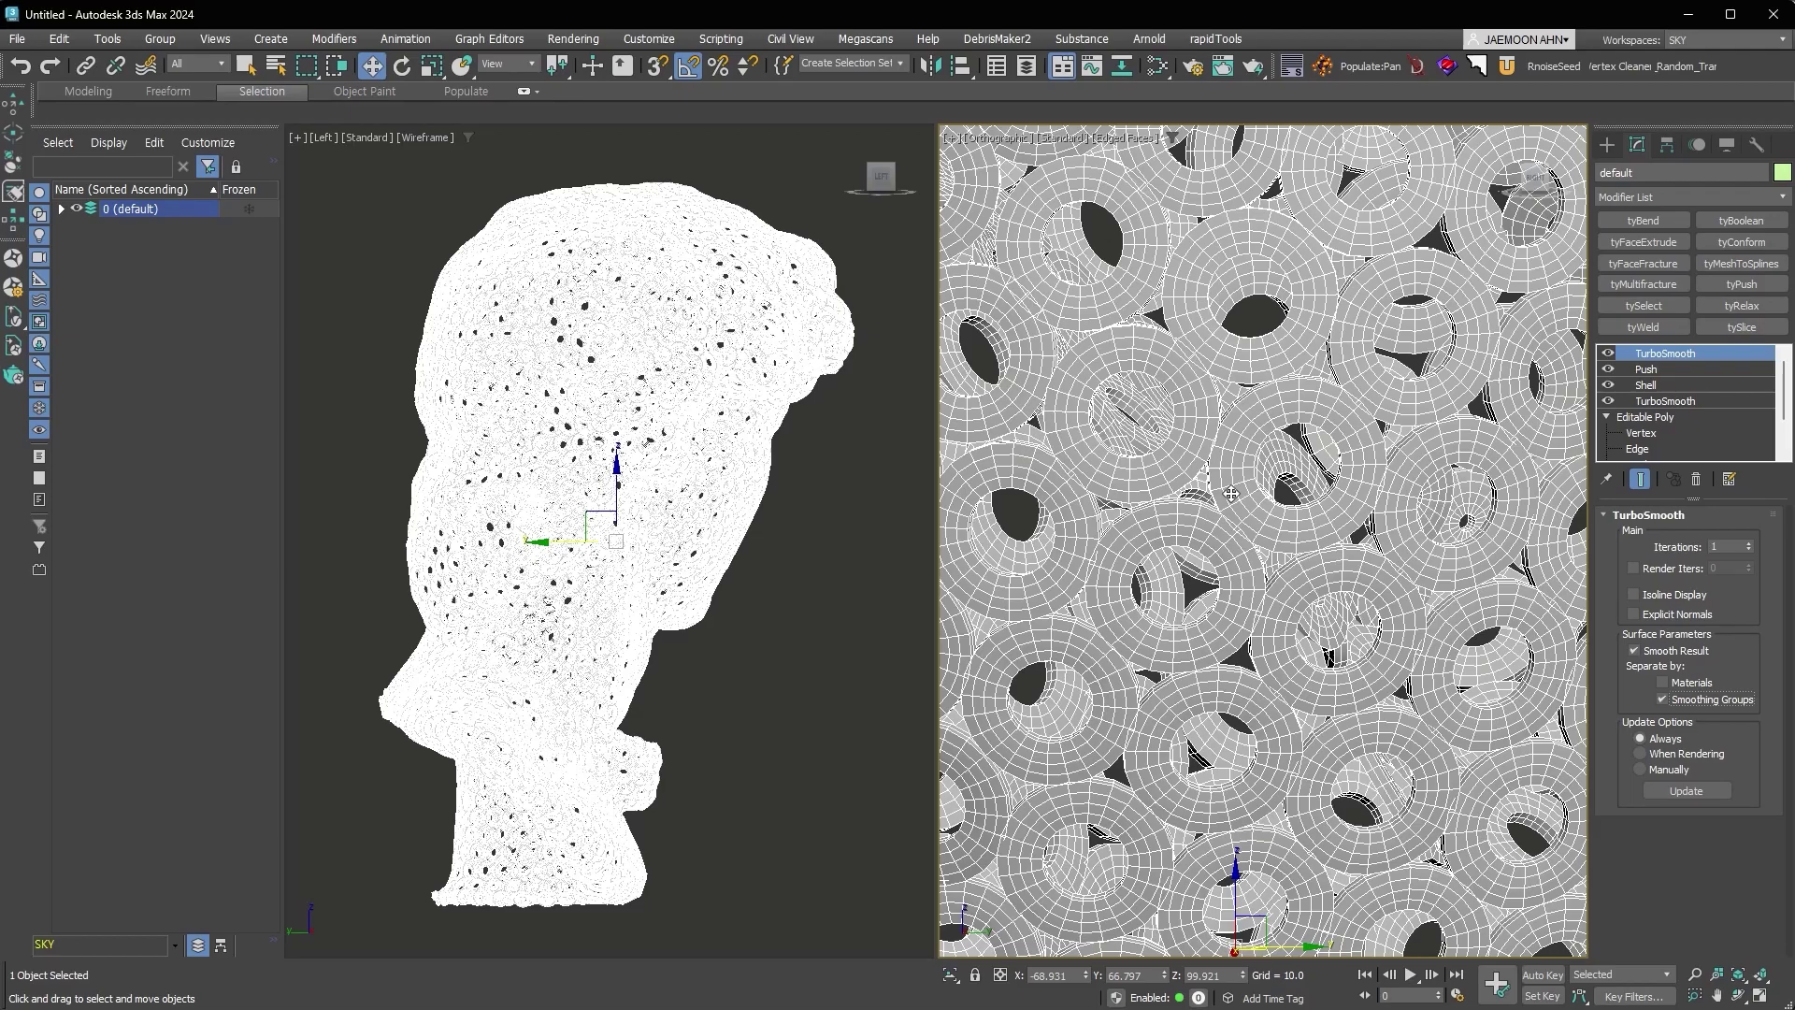
scroll(1230, 494, down, 10)
key(F4)
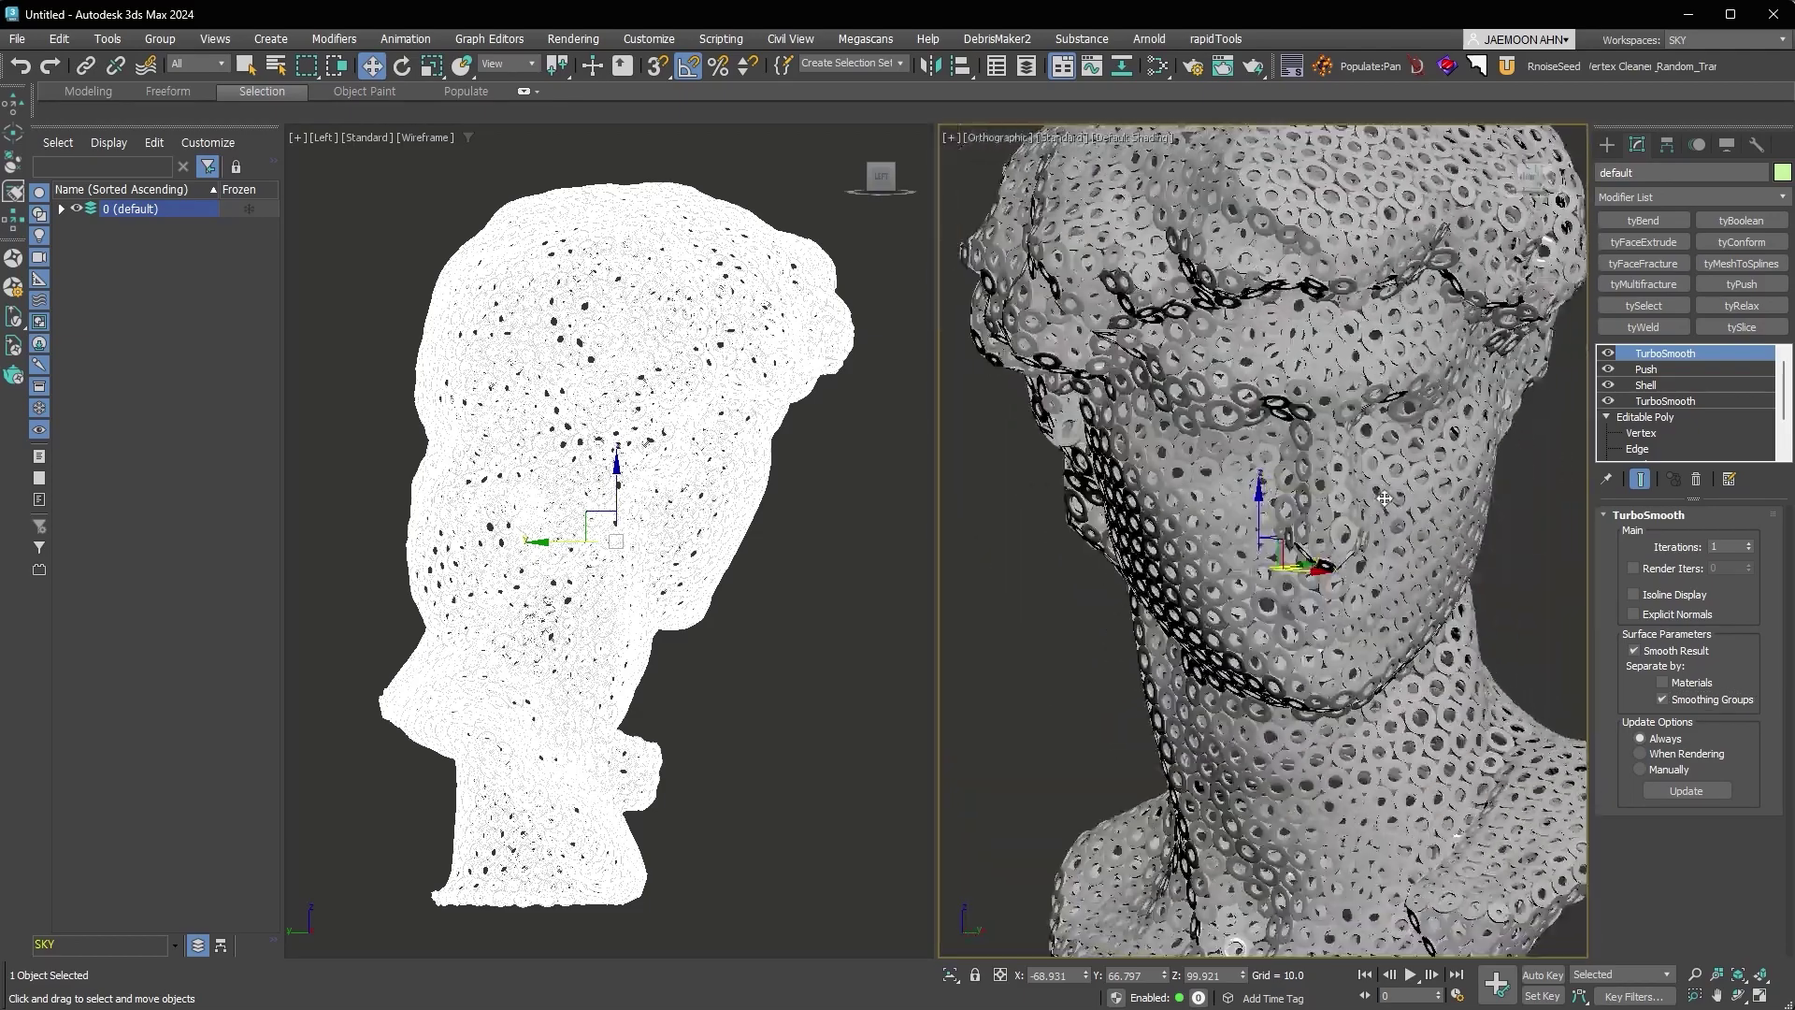
scroll(1407, 470, down, 3)
scroll(1407, 469, down, 4)
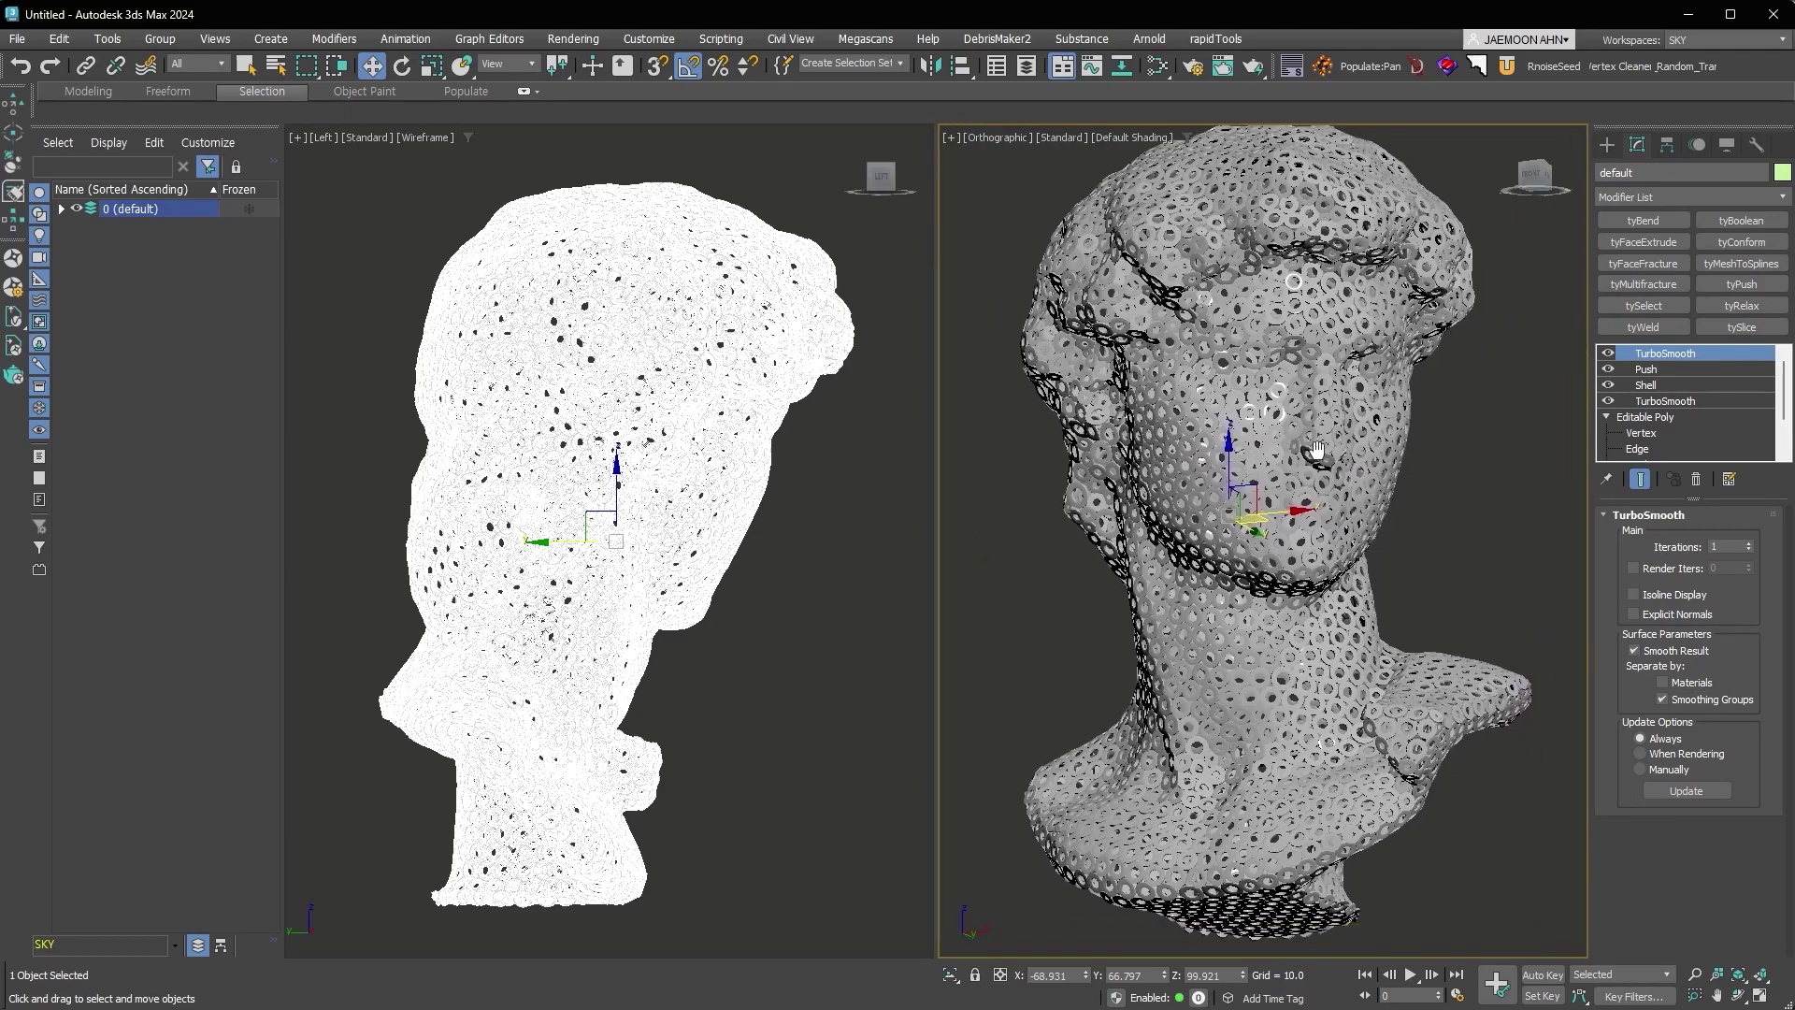